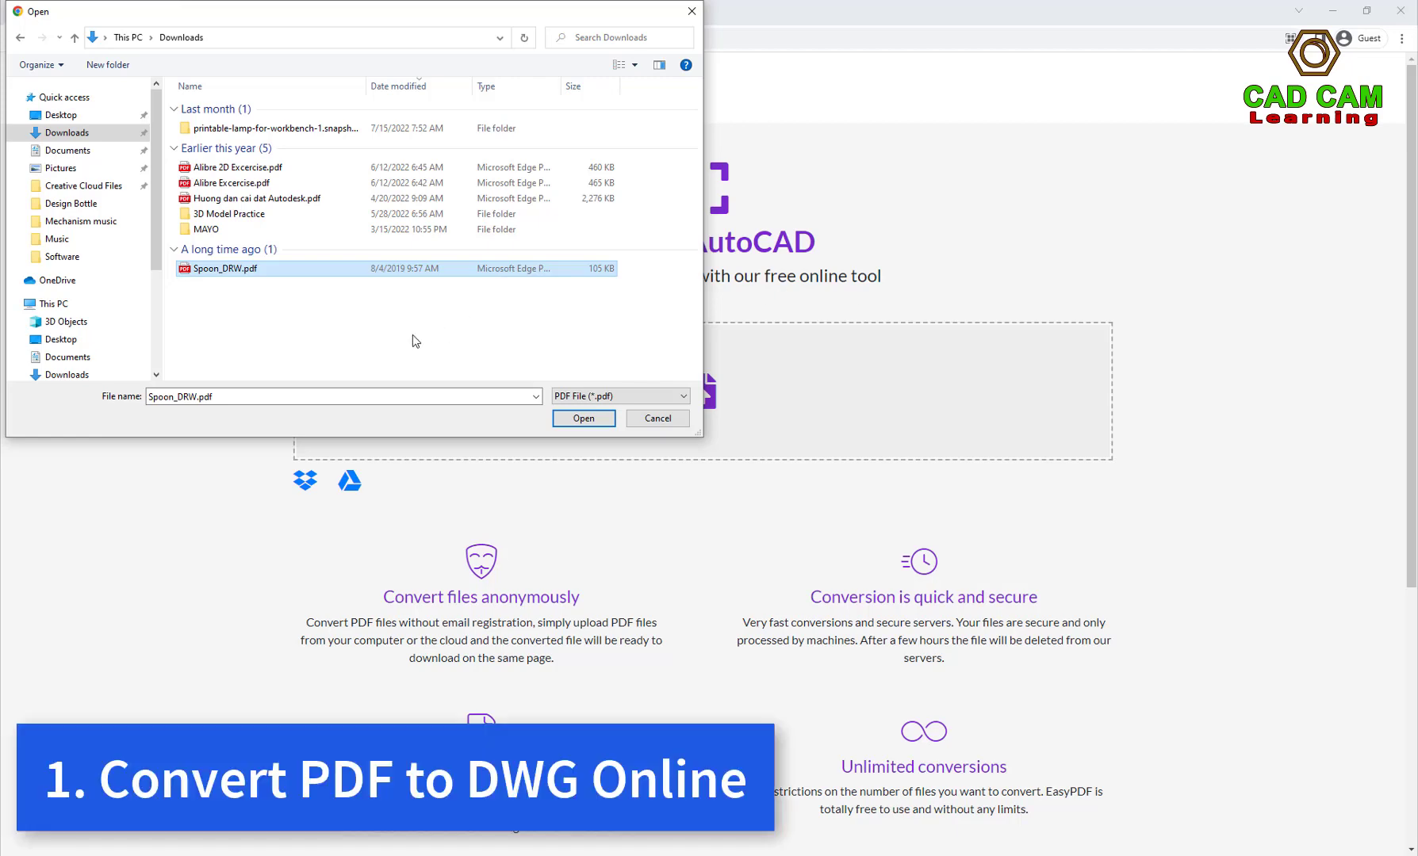
# Convert Spoon_DRW.pdf to DWG on easyPDF and download the result.
pyautogui.click(583, 420)
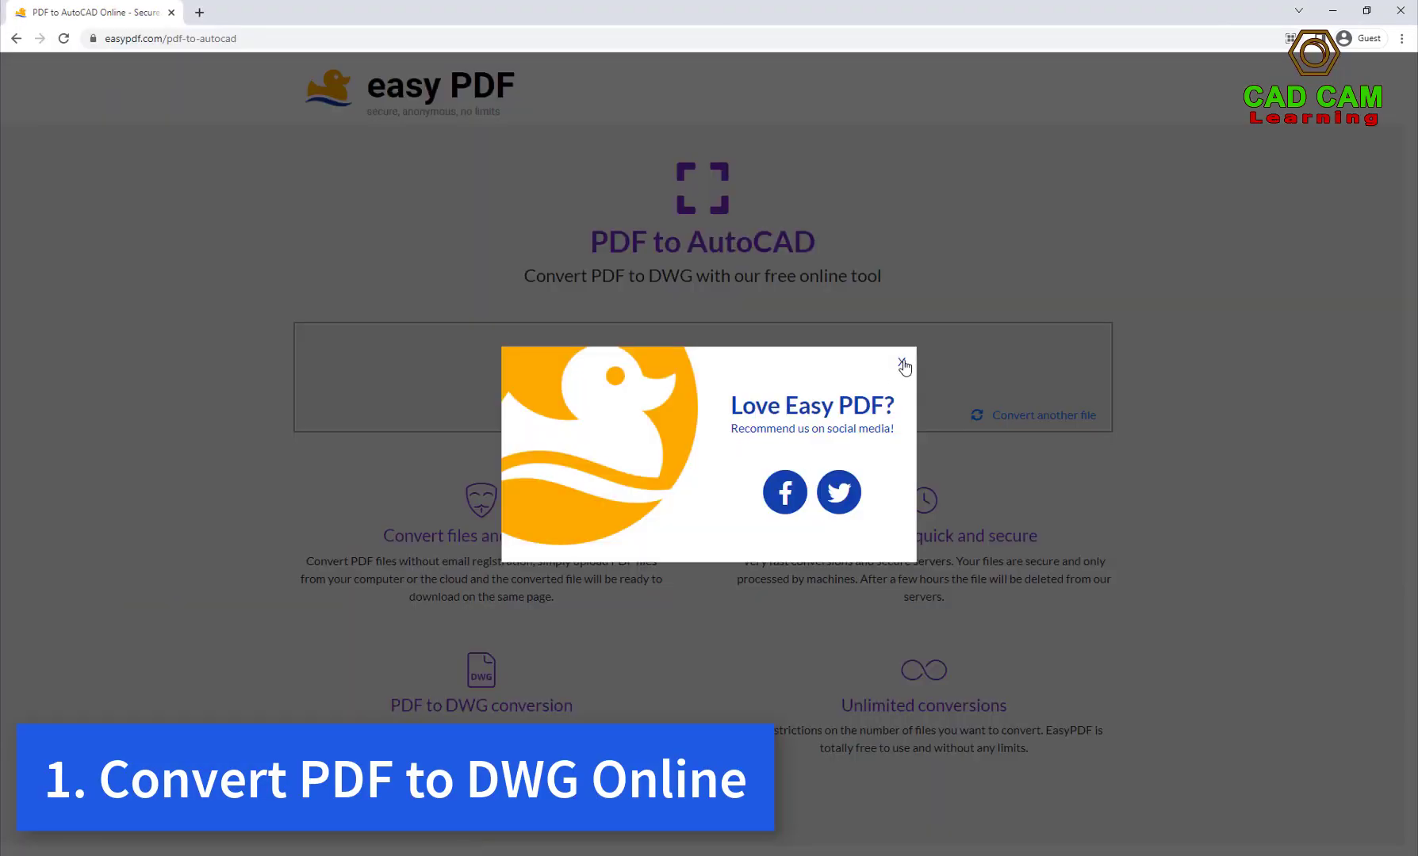
pyautogui.click(902, 364)
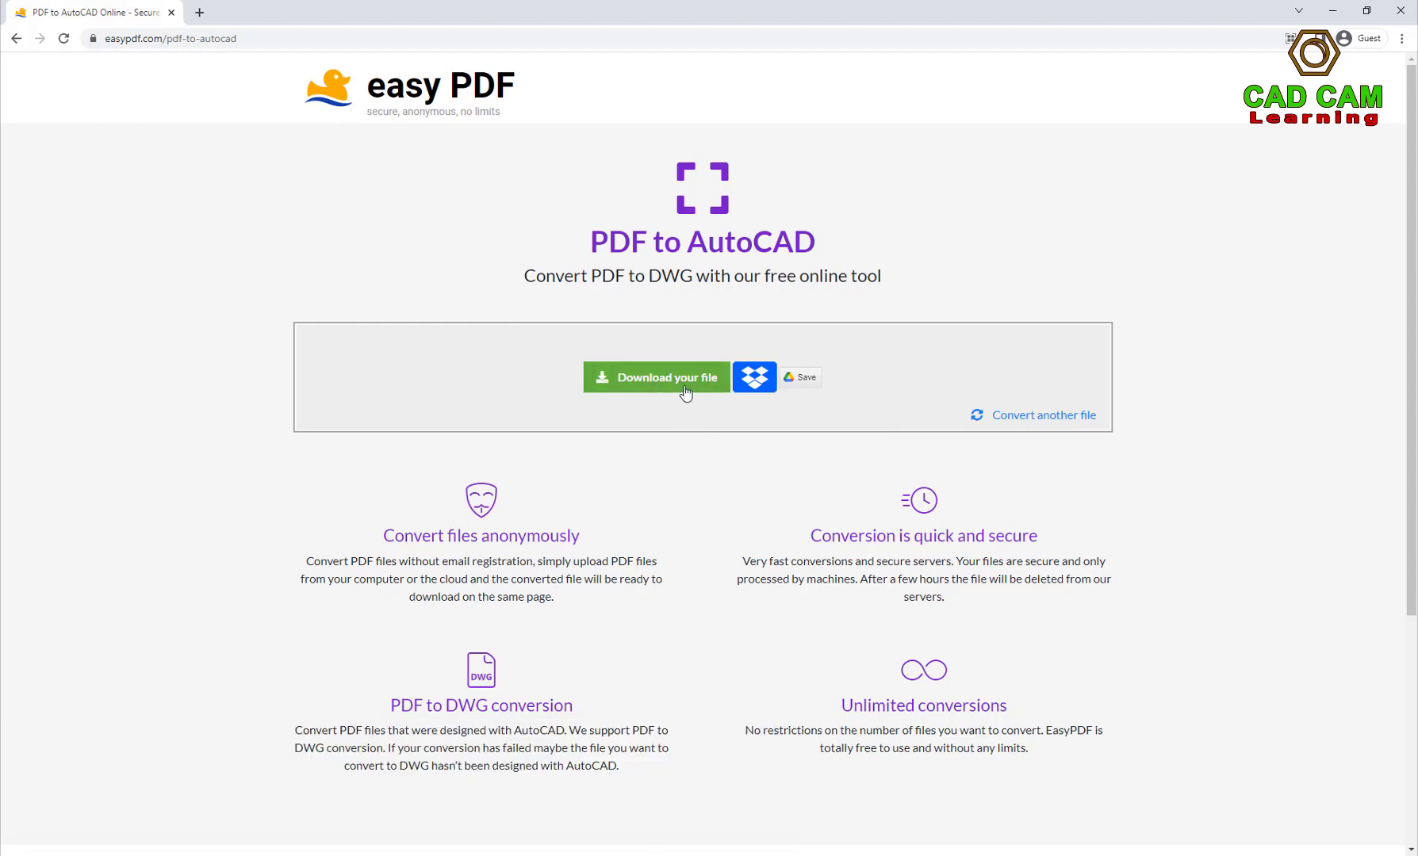
pyautogui.click(653, 387)
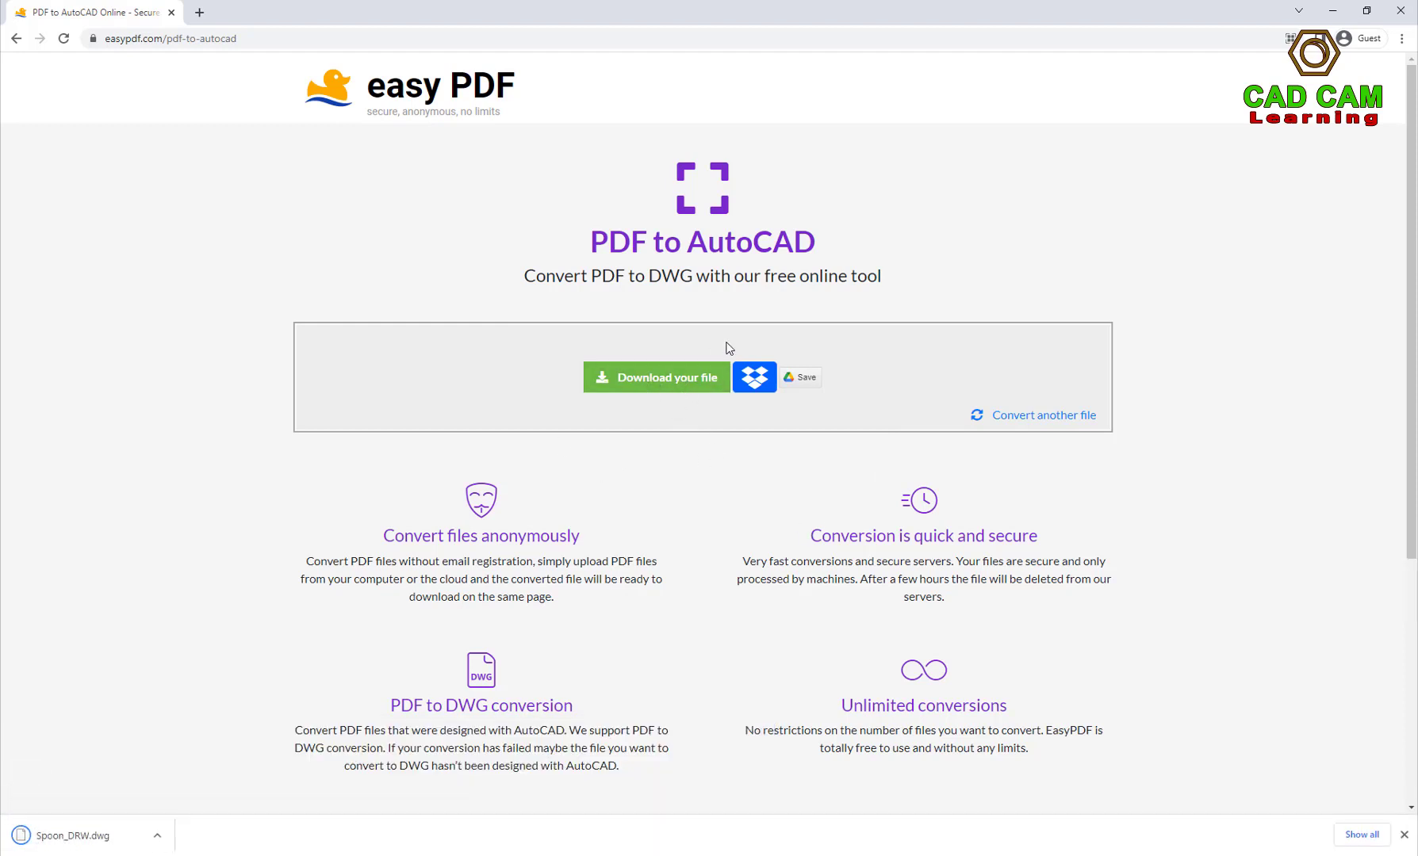
# Open the downloaded Spoon_DRW.dwg from its folder in progeCAD 2022.
pyautogui.click(157, 835)
pyautogui.click(195, 784)
pyautogui.rightClick(391, 321)
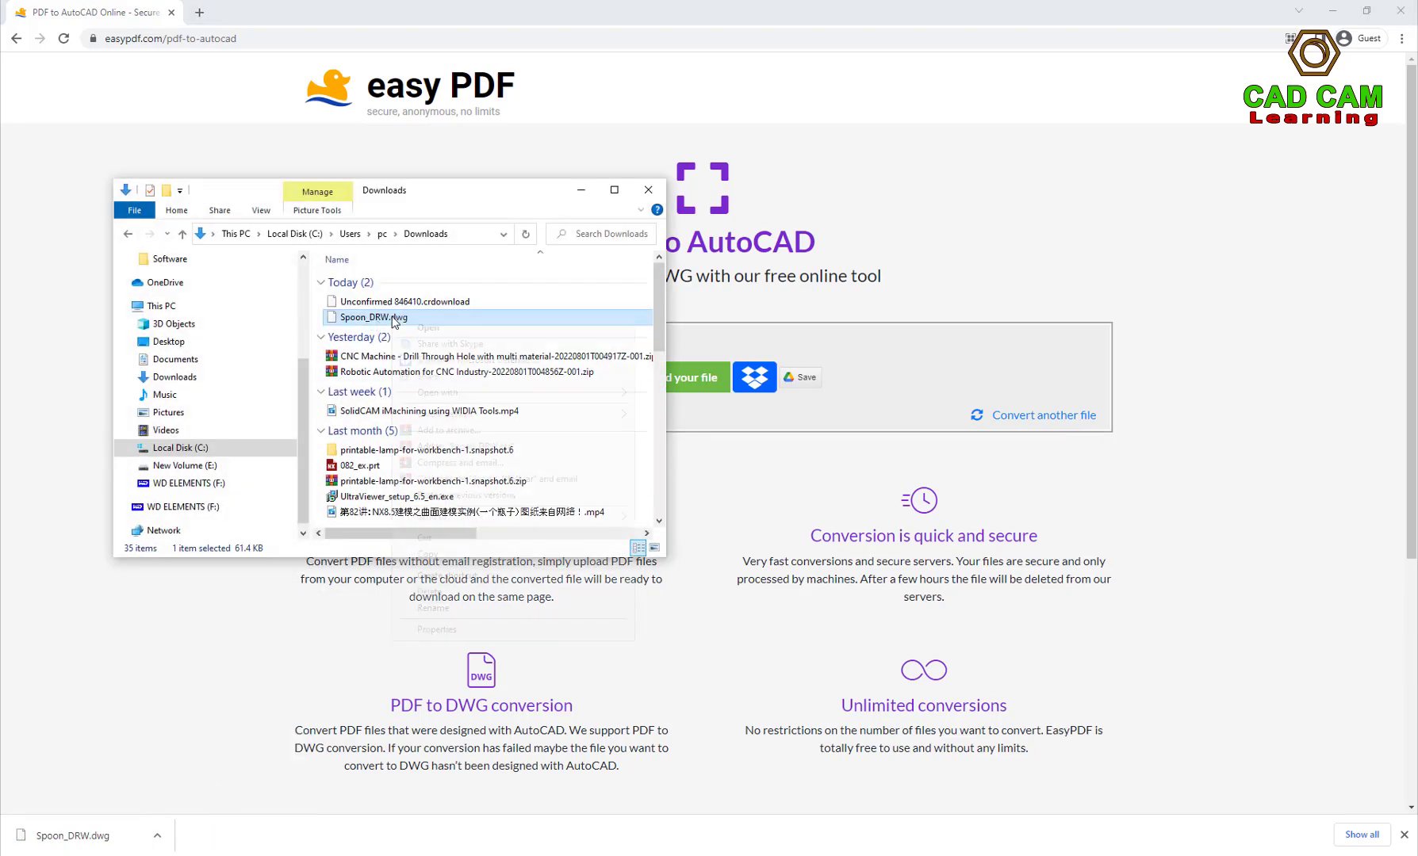
pyautogui.click(692, 410)
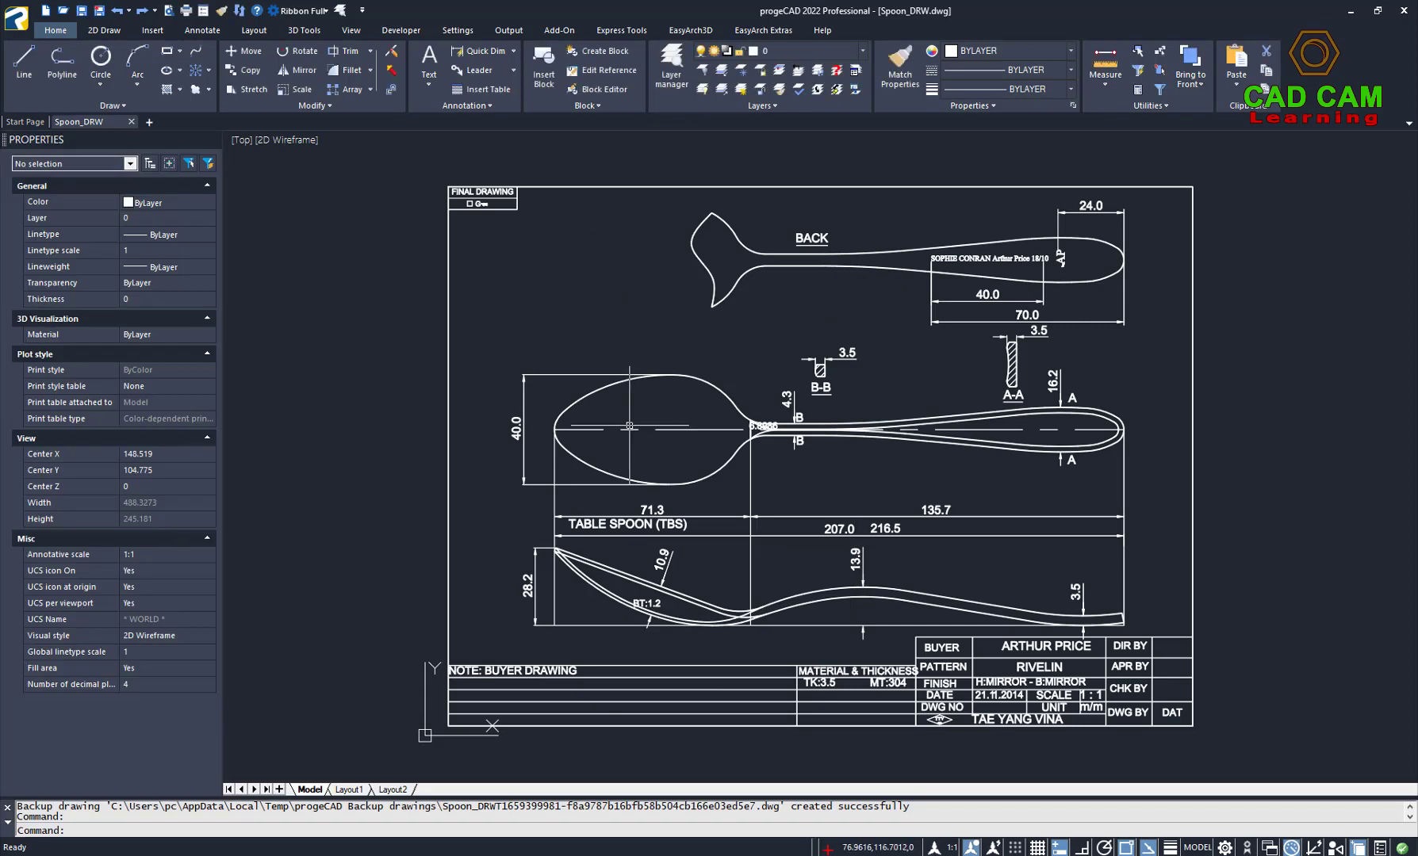
# Convert Downloads\Spoon_DRW.pdf with the Add-On PDF to DWG converter into Spoon_DRW_2.
pyautogui.click(559, 31)
pyautogui.click(386, 67)
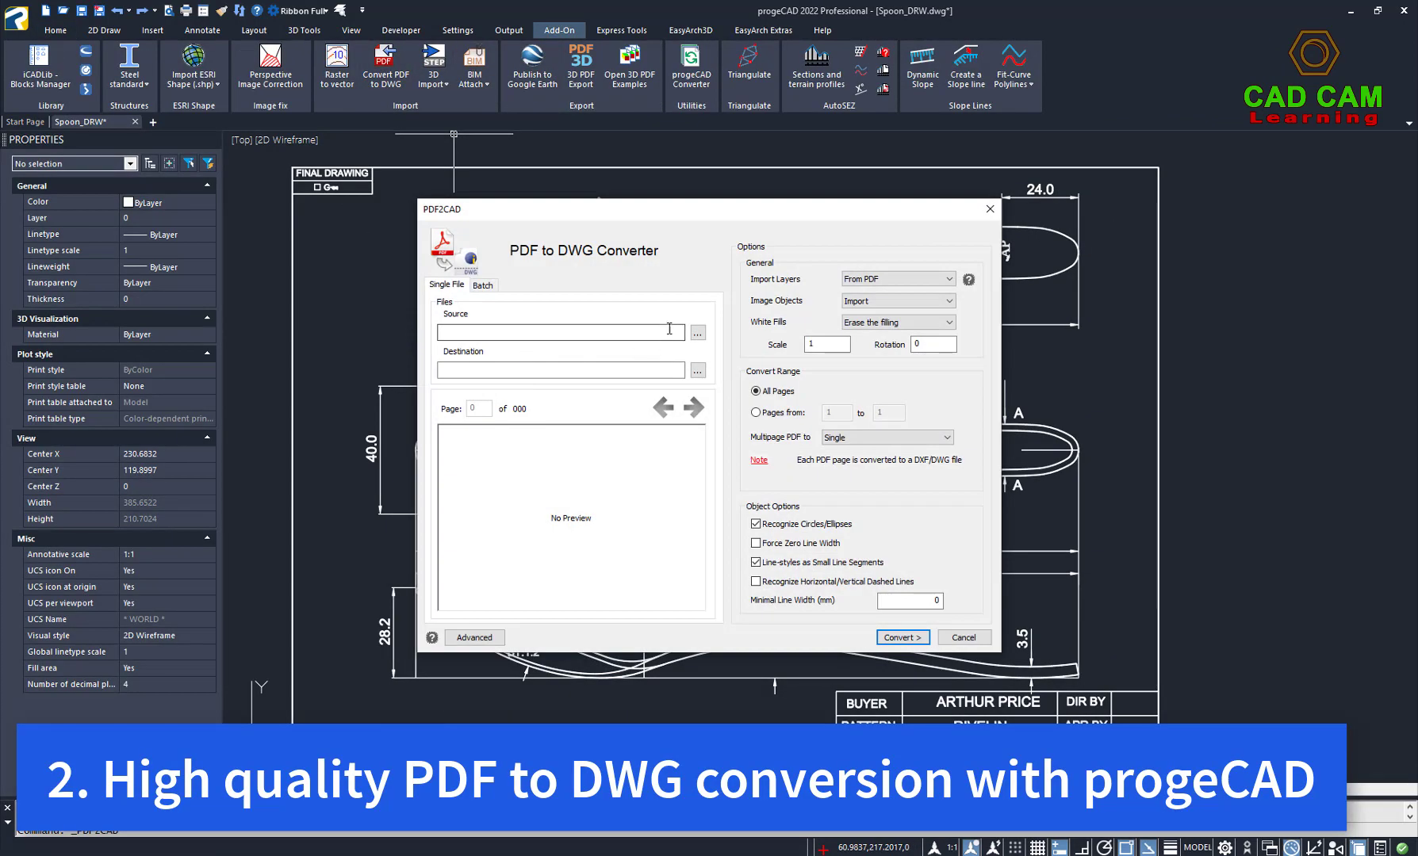
pyautogui.click(697, 333)
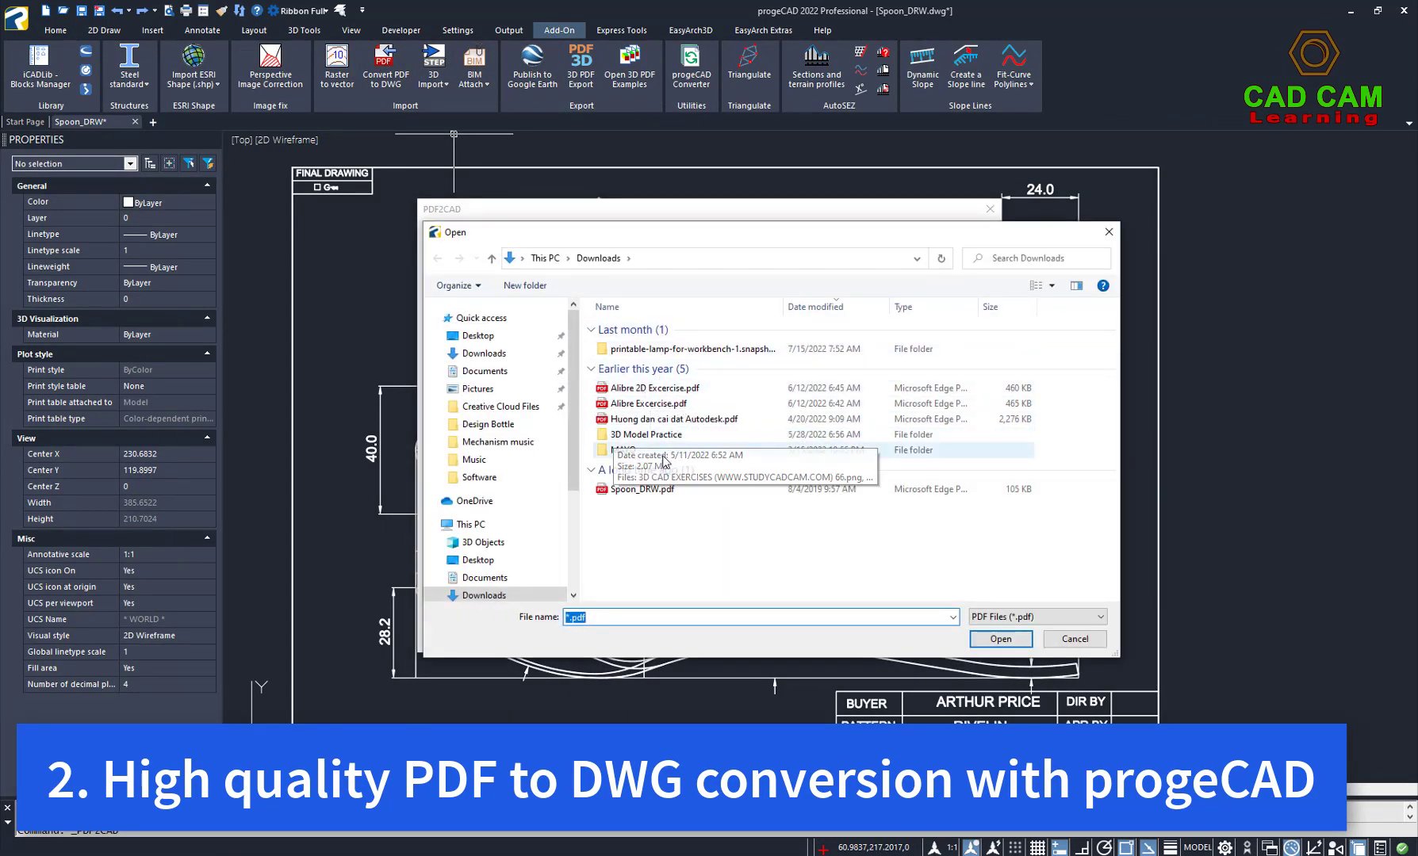
pyautogui.click(630, 489)
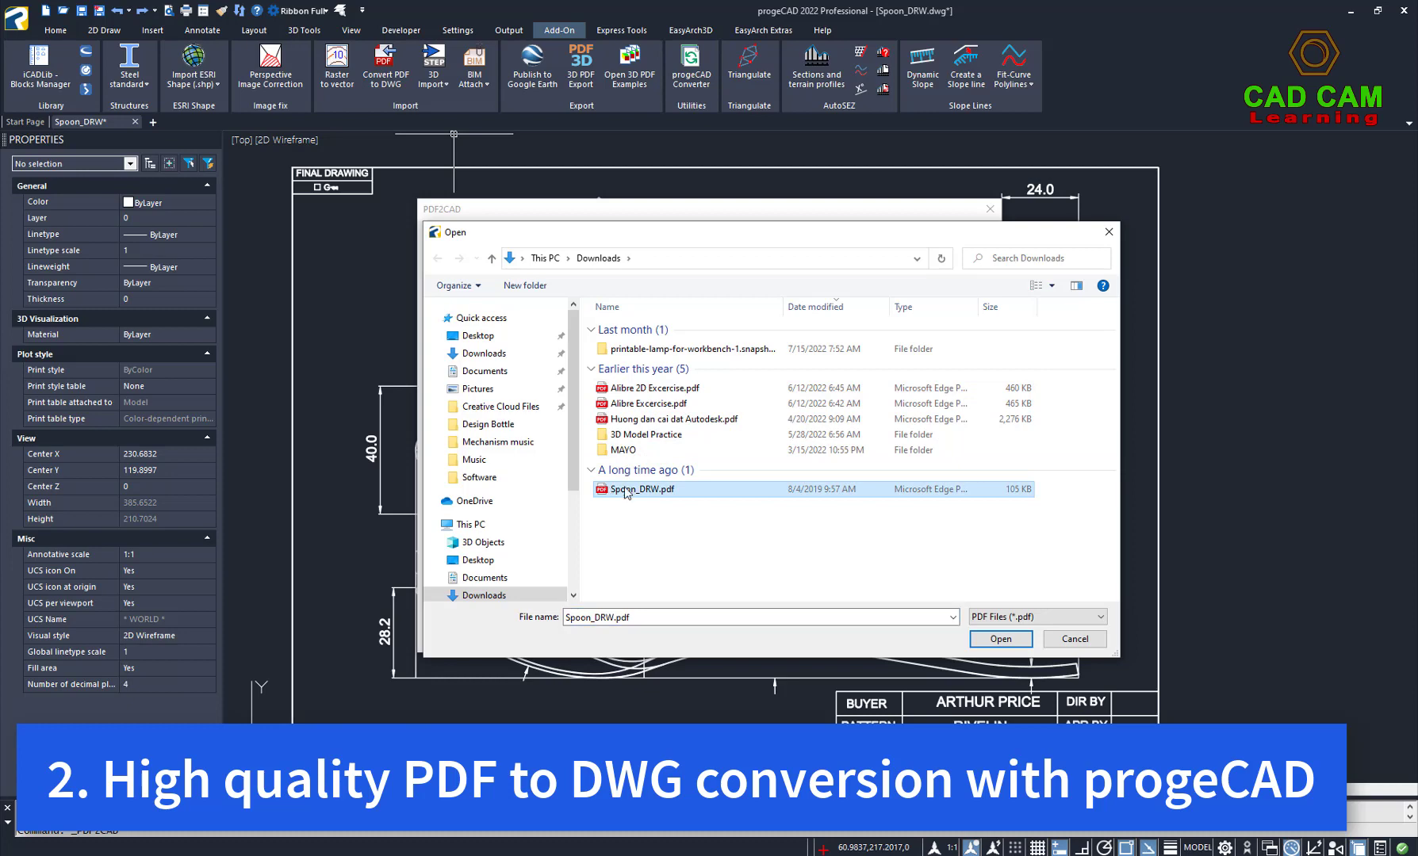
pyautogui.click(1000, 640)
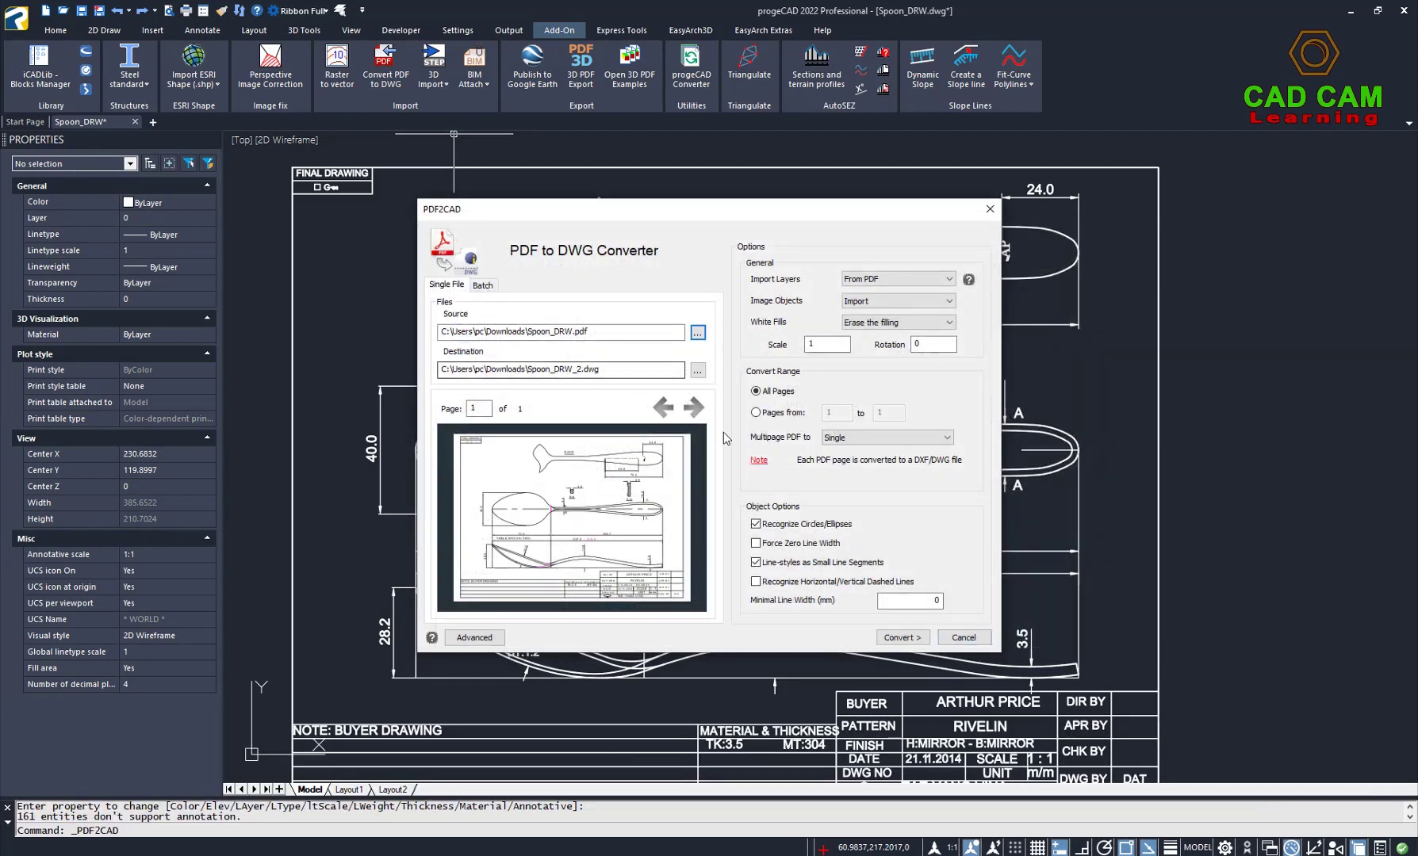
pyautogui.click(902, 639)
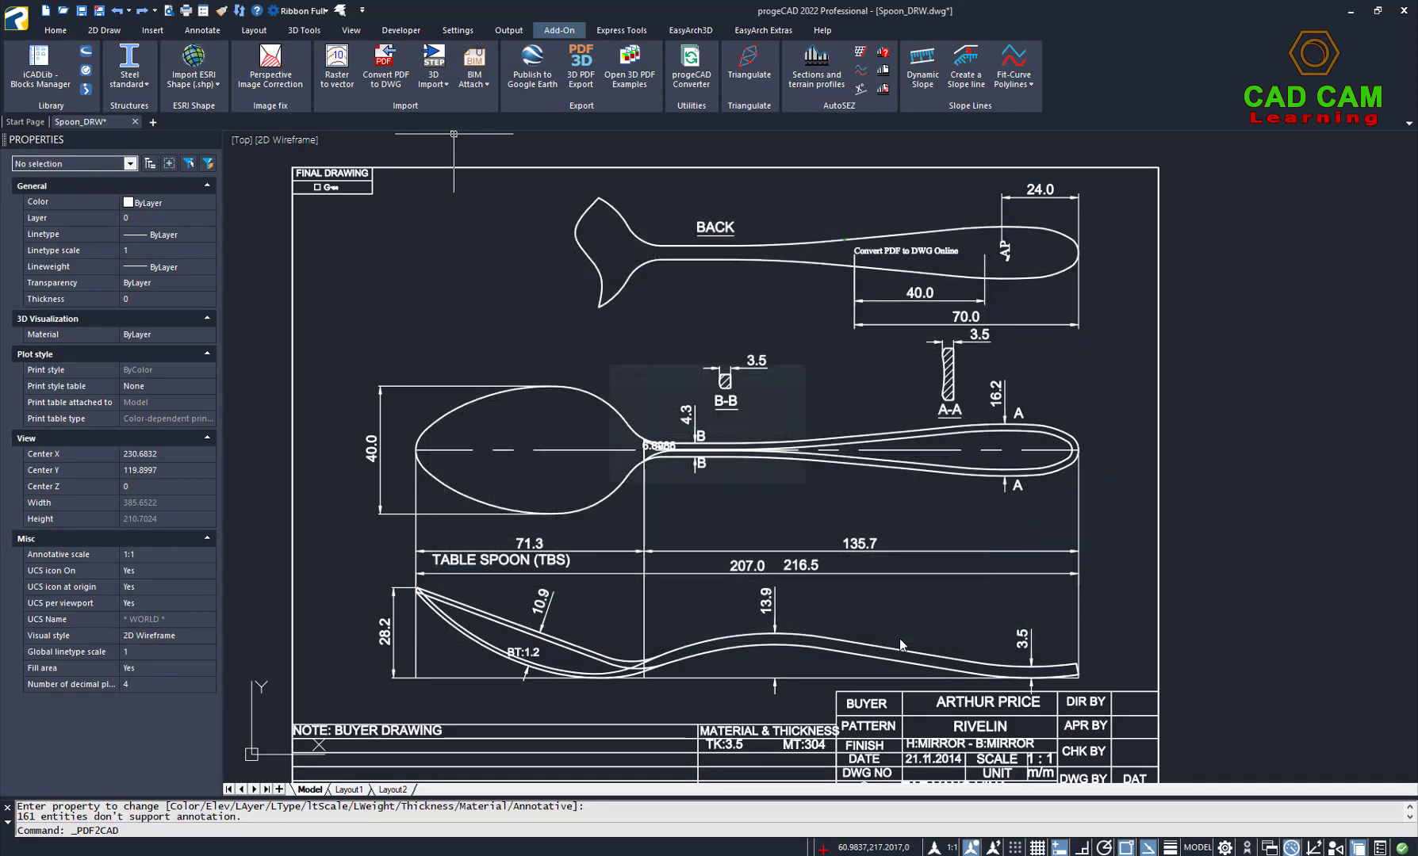
pyautogui.click(824, 490)
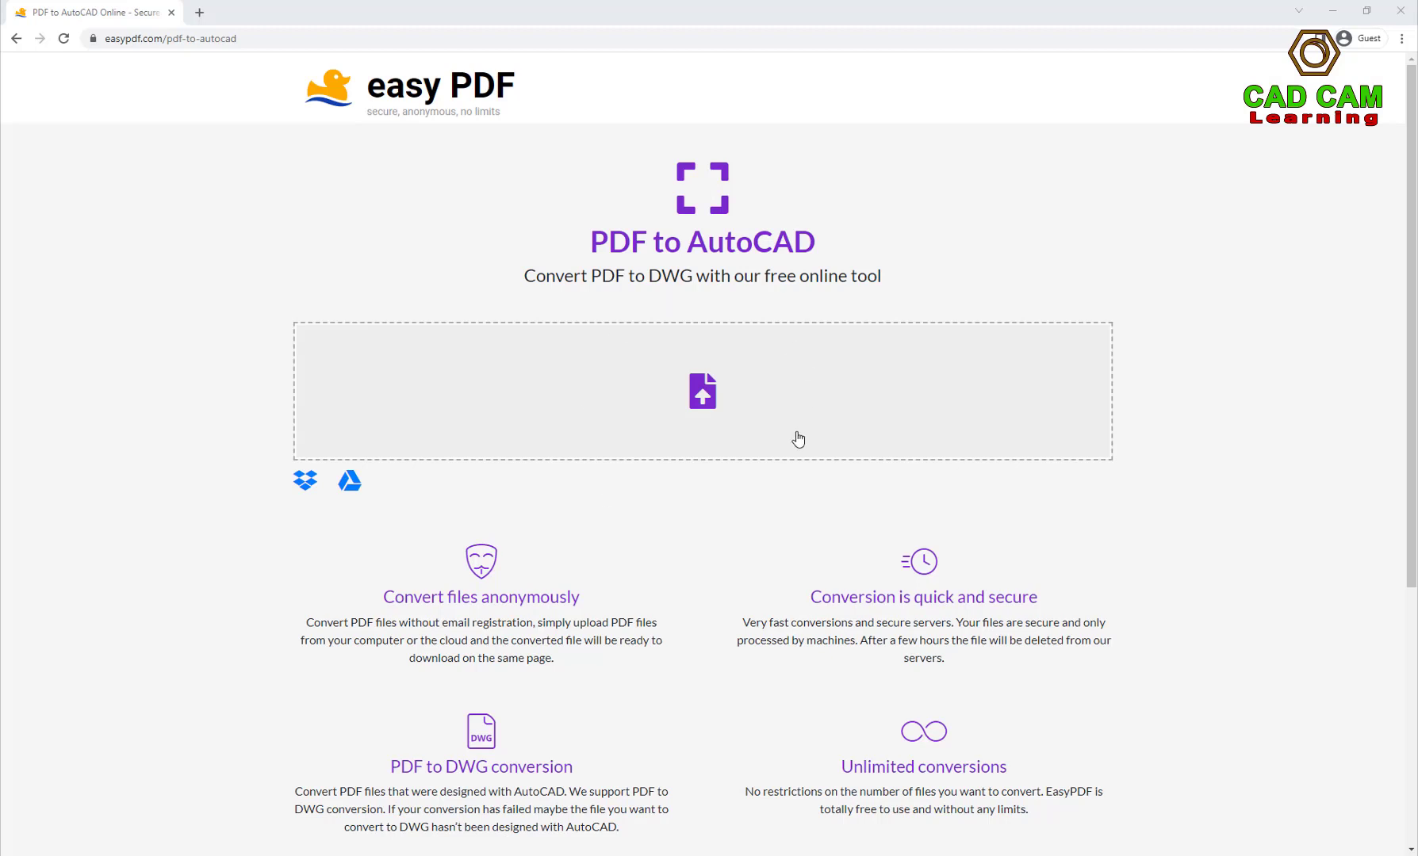
# Open the file chooser from easyPDF's PDF to AutoCAD upload area.
pyautogui.click(246, 38)
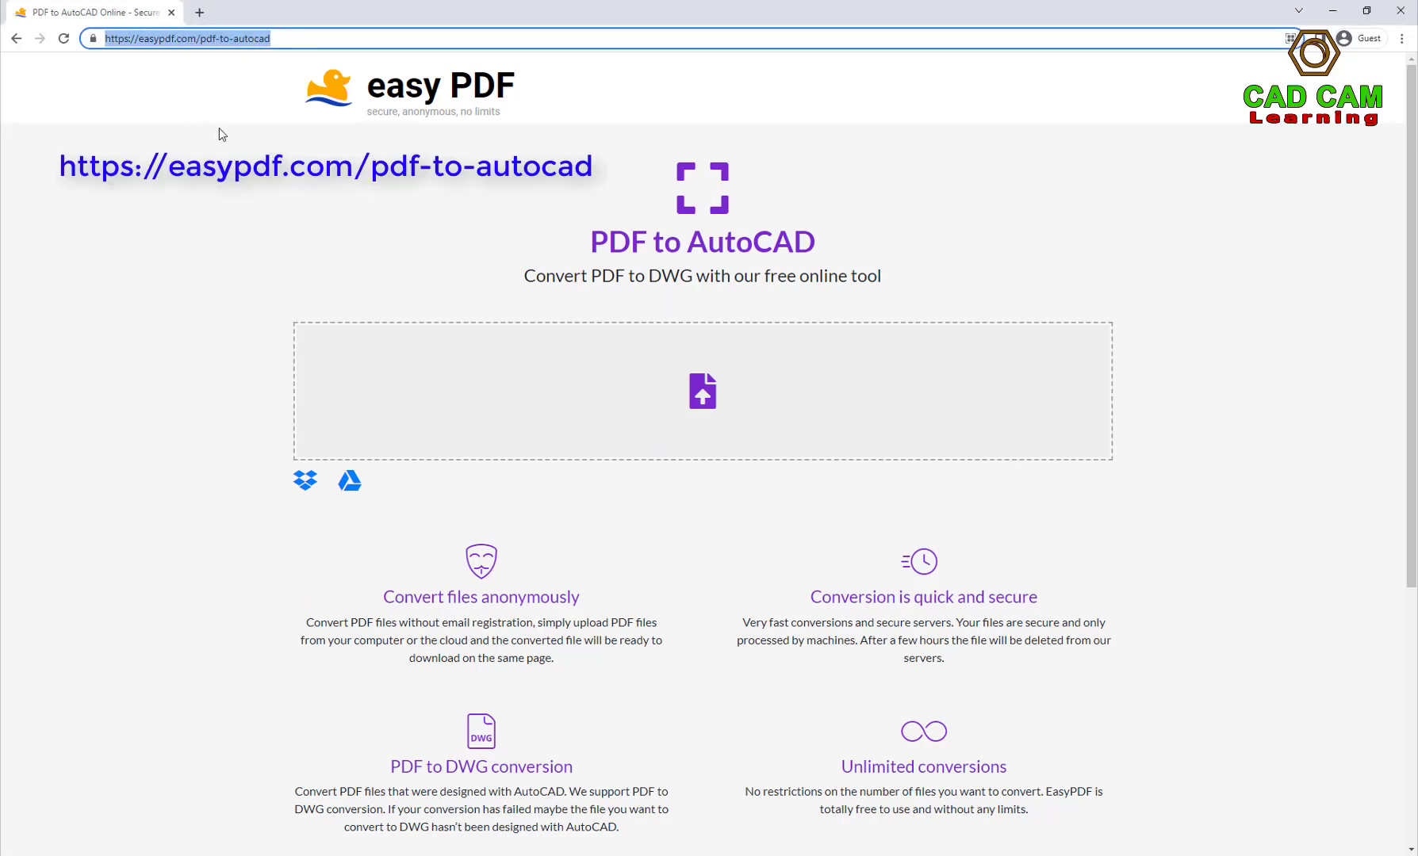
pyautogui.click(258, 169)
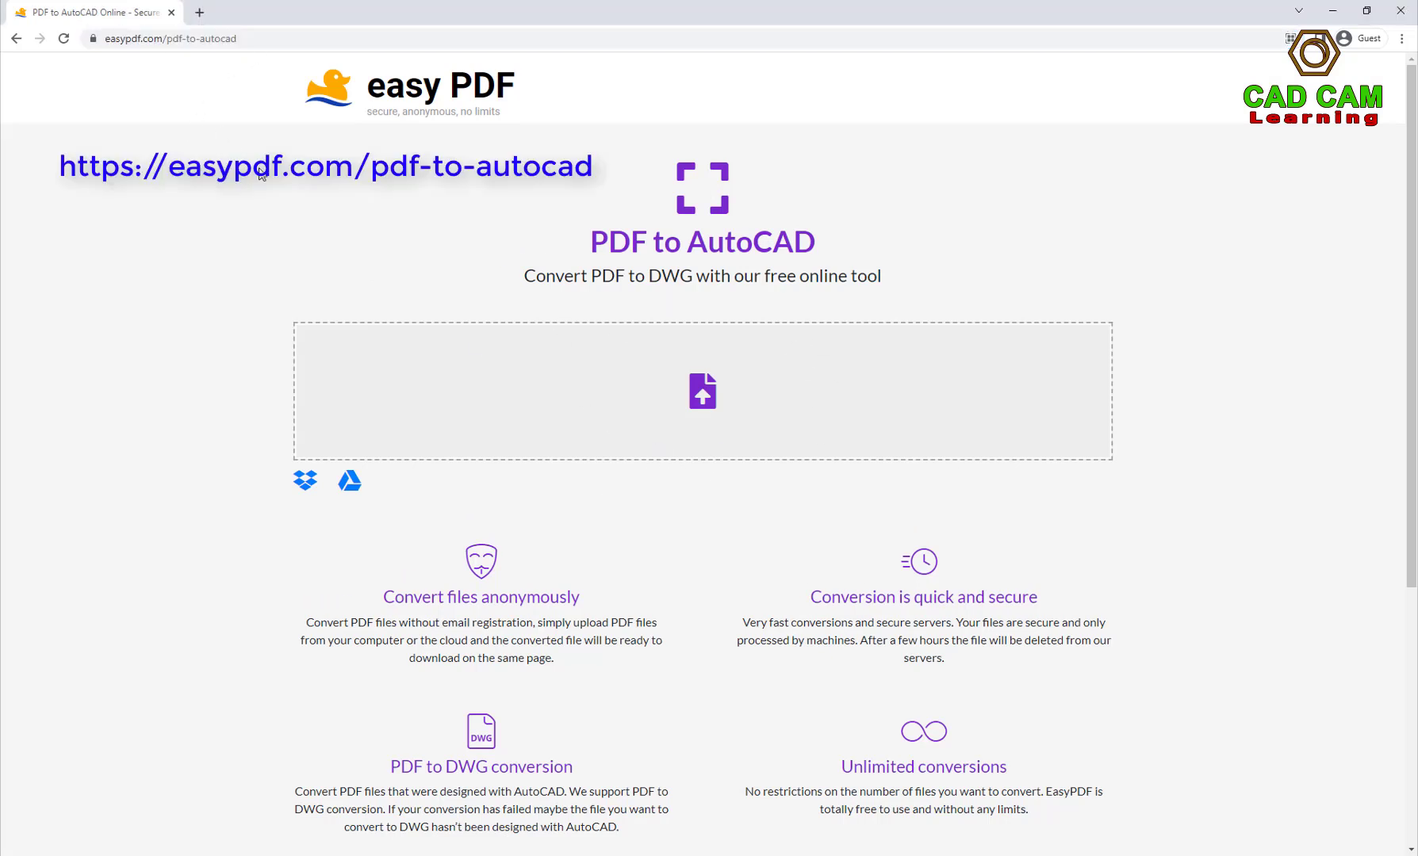
pyautogui.click(701, 397)
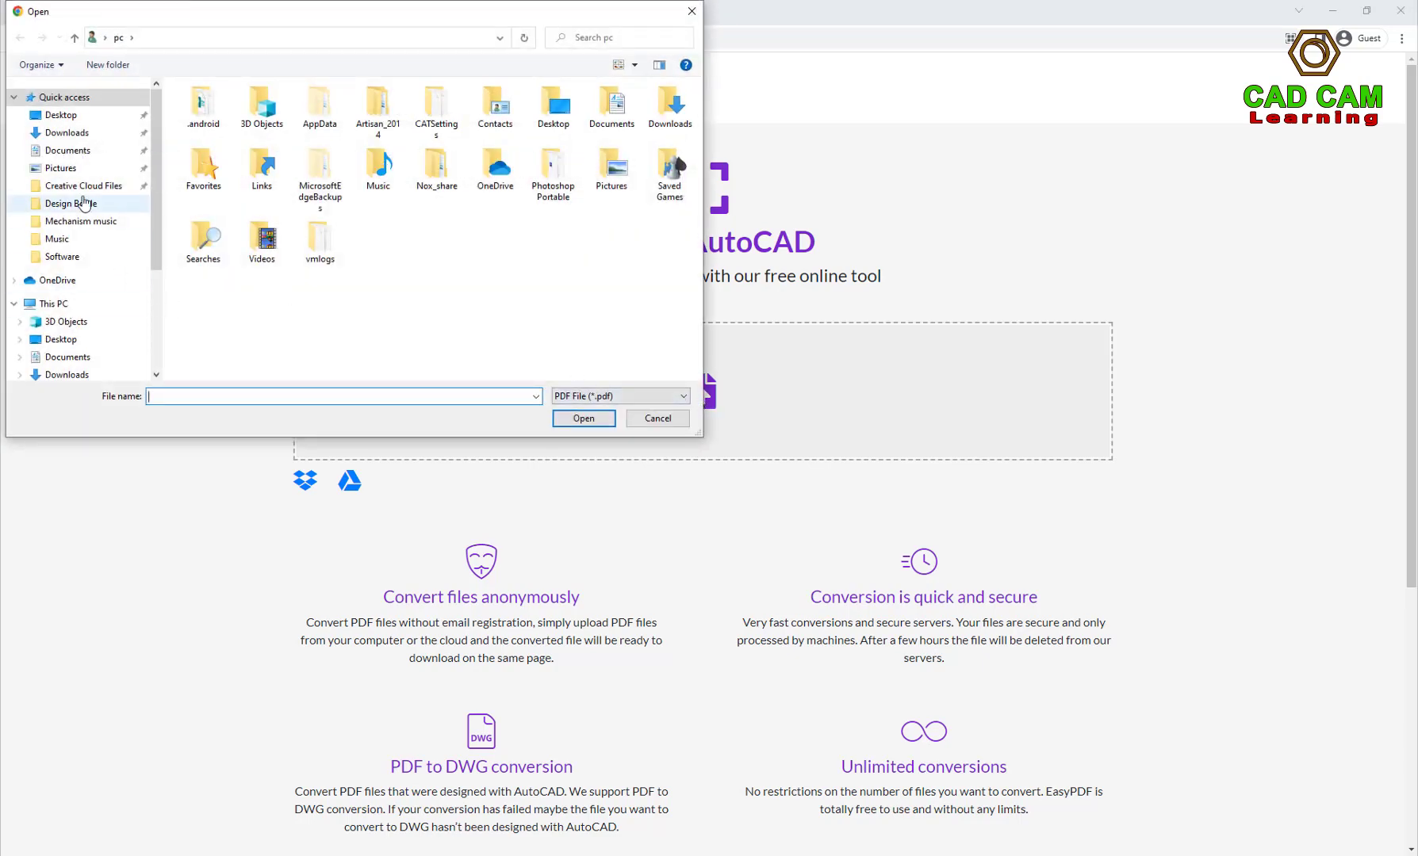
# Select Spoon_DRW.pdf in Downloads and bring up its open-with options.
pyautogui.click(66, 132)
pyautogui.click(285, 269)
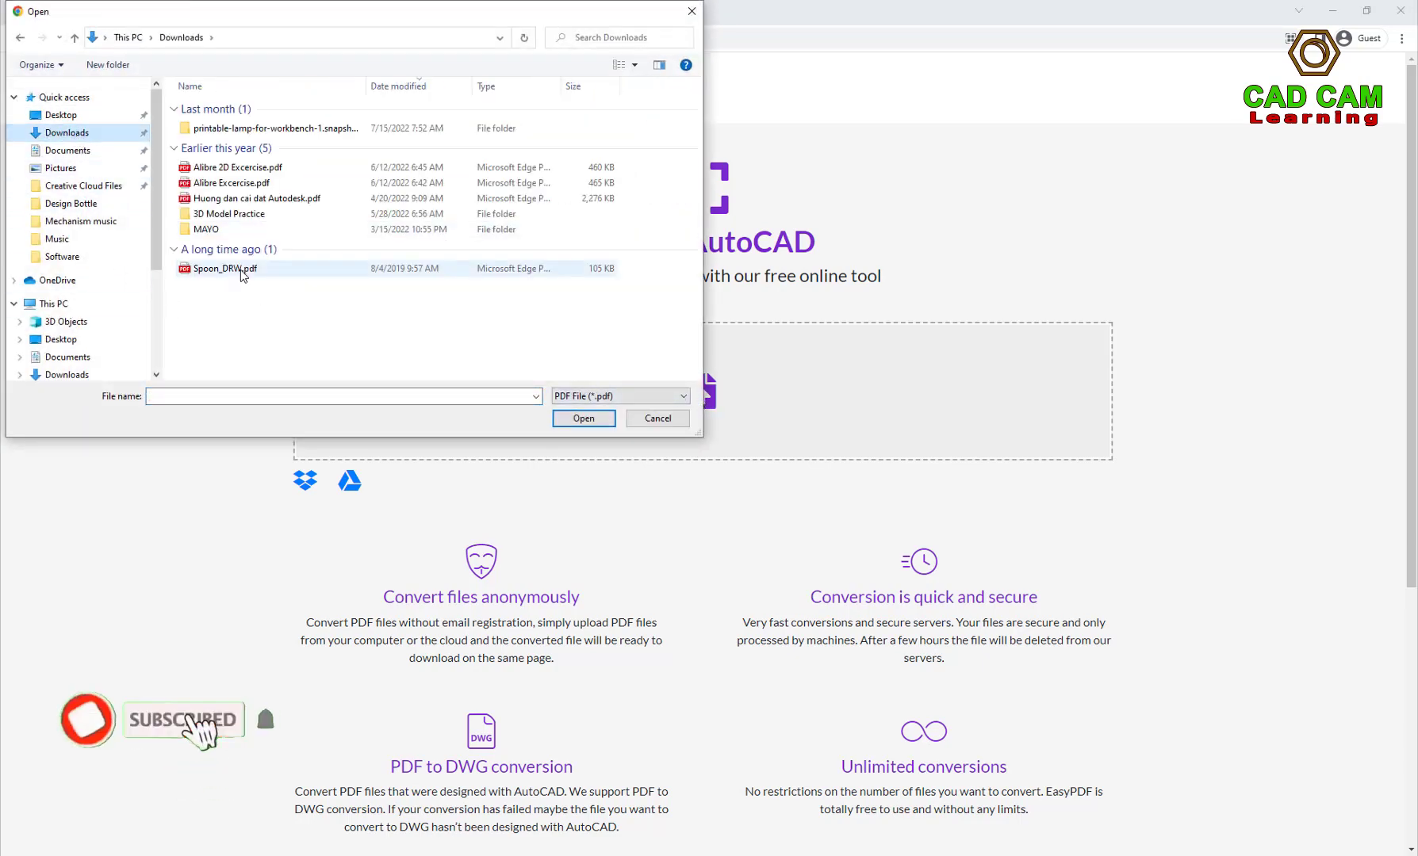
pyautogui.rightClick(278, 276)
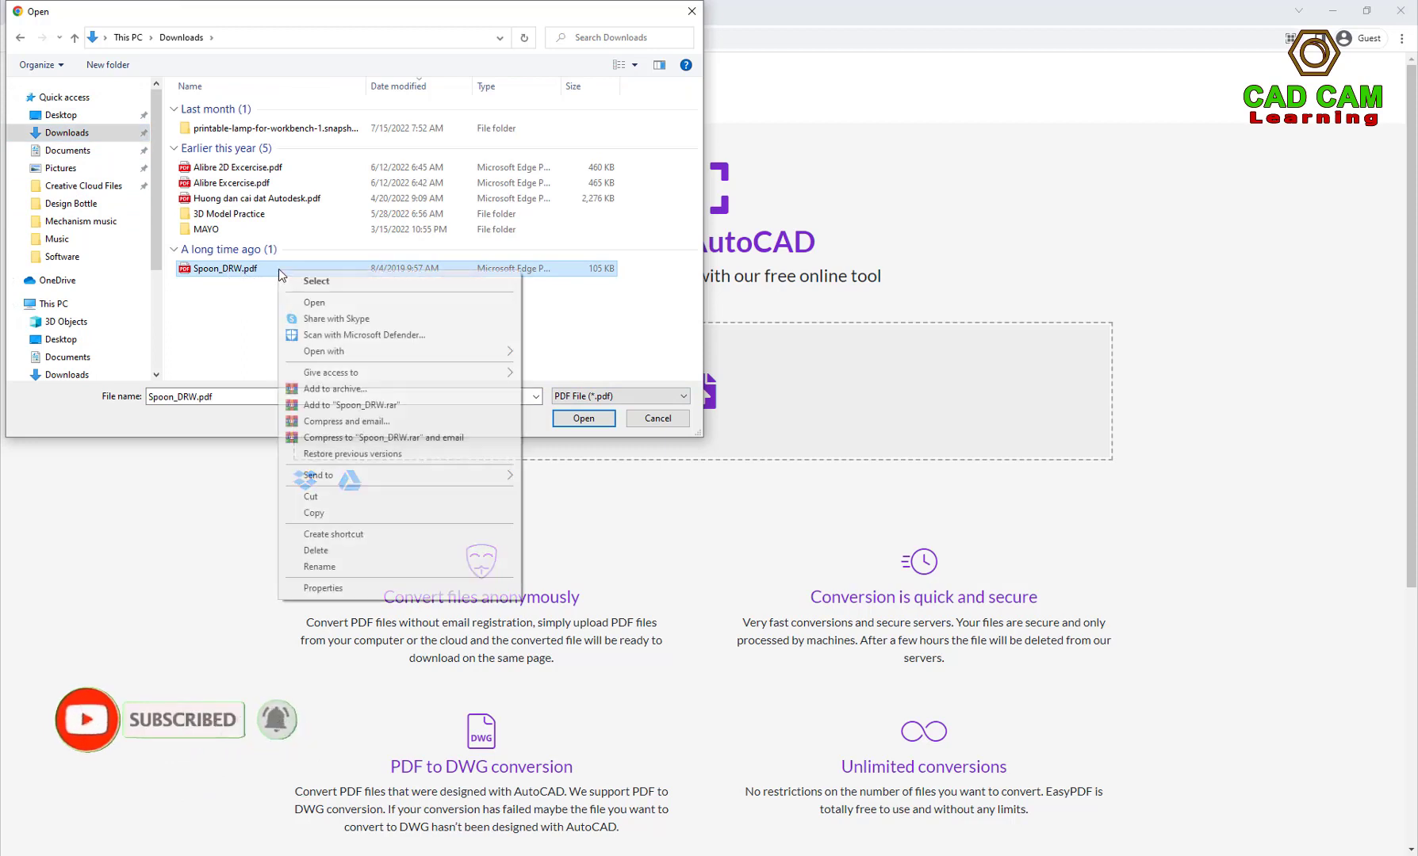
pyautogui.moveTo(324, 352)
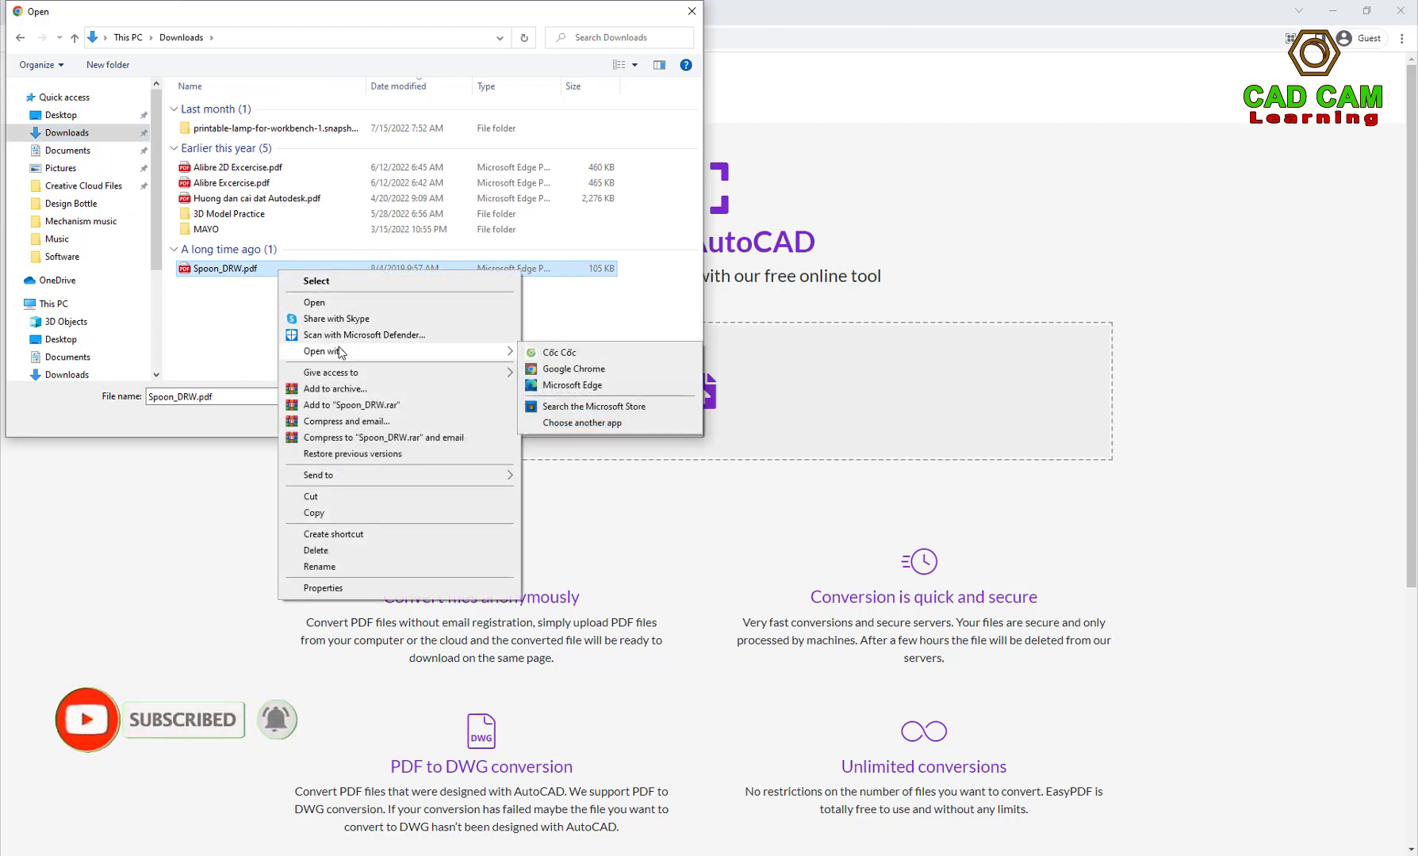
# Preview Spoon_DRW.pdf zoomed in Microsoft Edge, then minimize Edge.
pyautogui.click(563, 386)
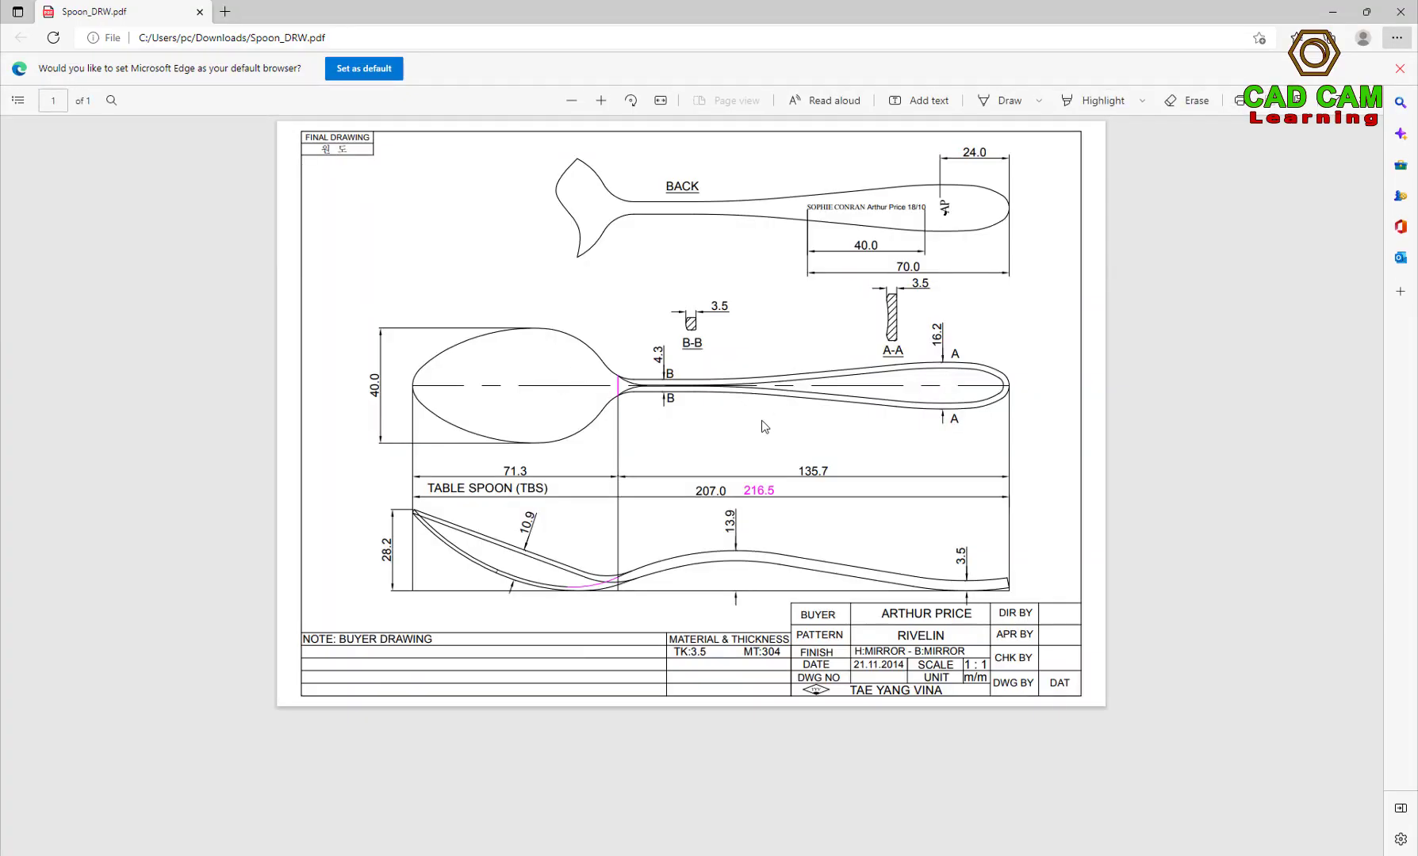
pyautogui.keyDown('ctrl'); pyautogui.scroll(2, 801, 494); pyautogui.keyUp('ctrl')
pyautogui.scroll(4, 865, 610)
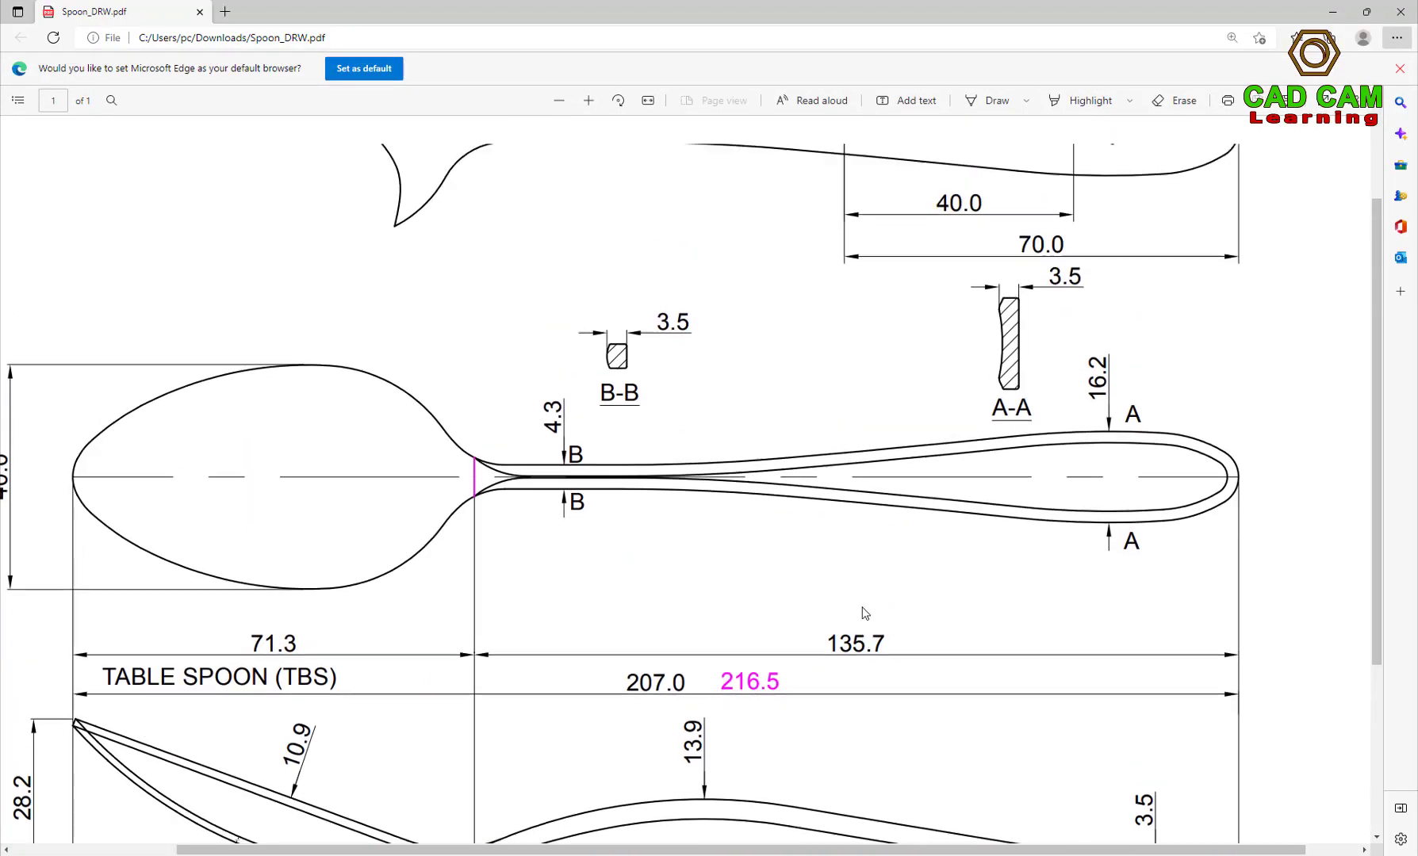
pyautogui.keyDown('ctrl'); pyautogui.scroll(-2, 801, 453); pyautogui.keyUp('ctrl')
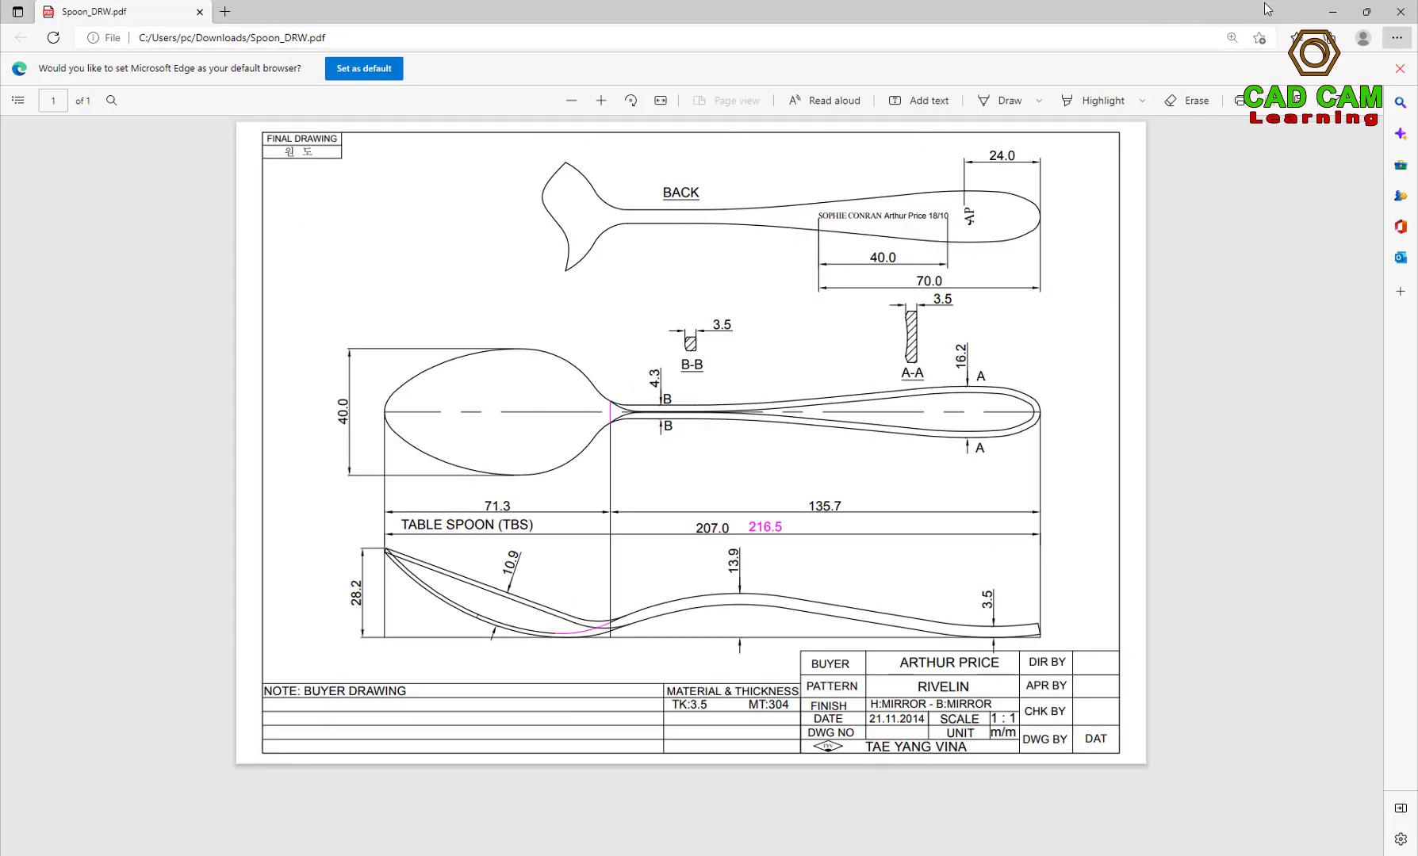
pyautogui.click(1333, 12)
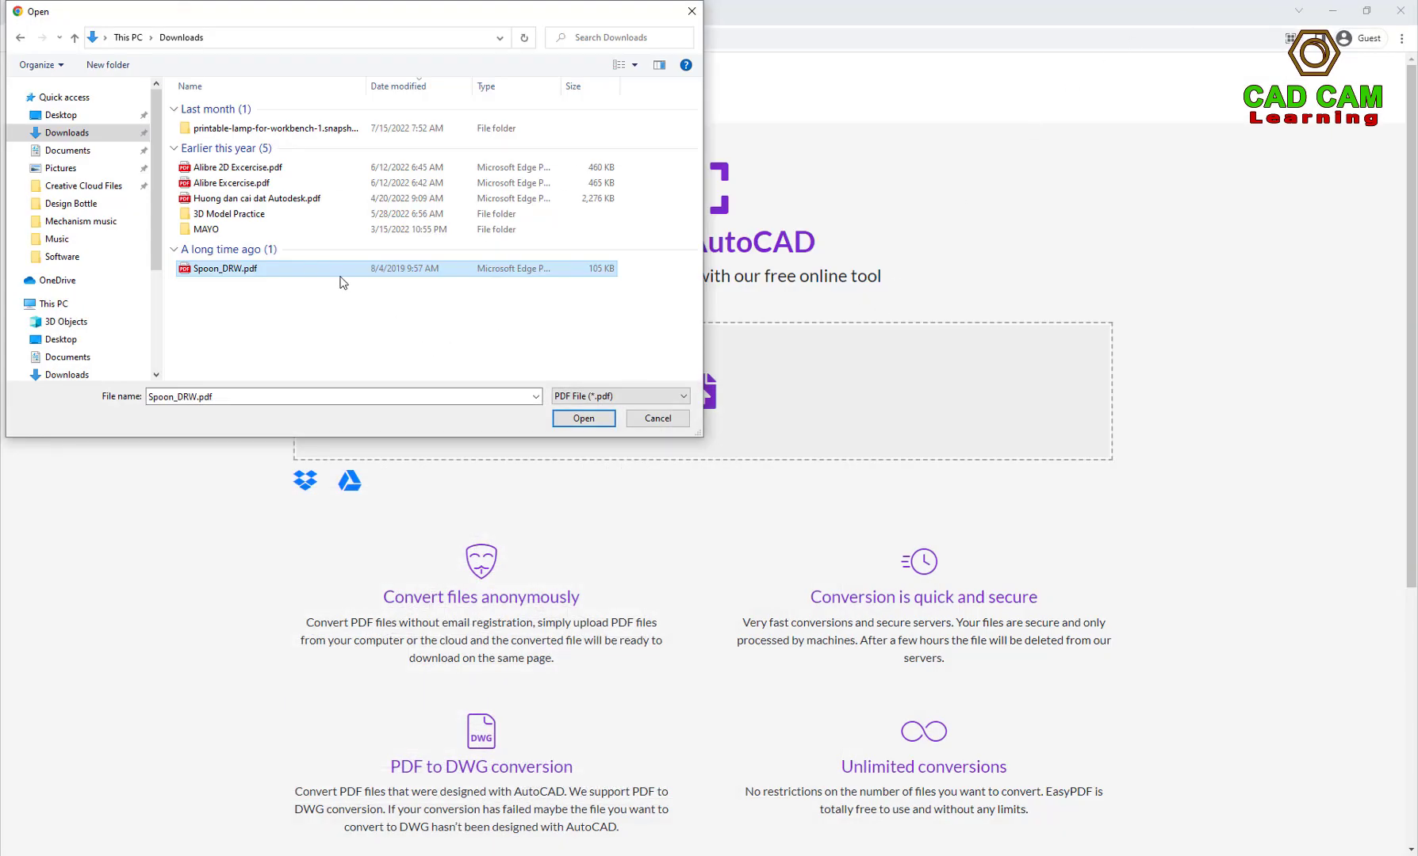
# Upload Spoon_DRW.pdf to easyPDF and download the converted Spoon_DRW.dwg.
pyautogui.click(579, 419)
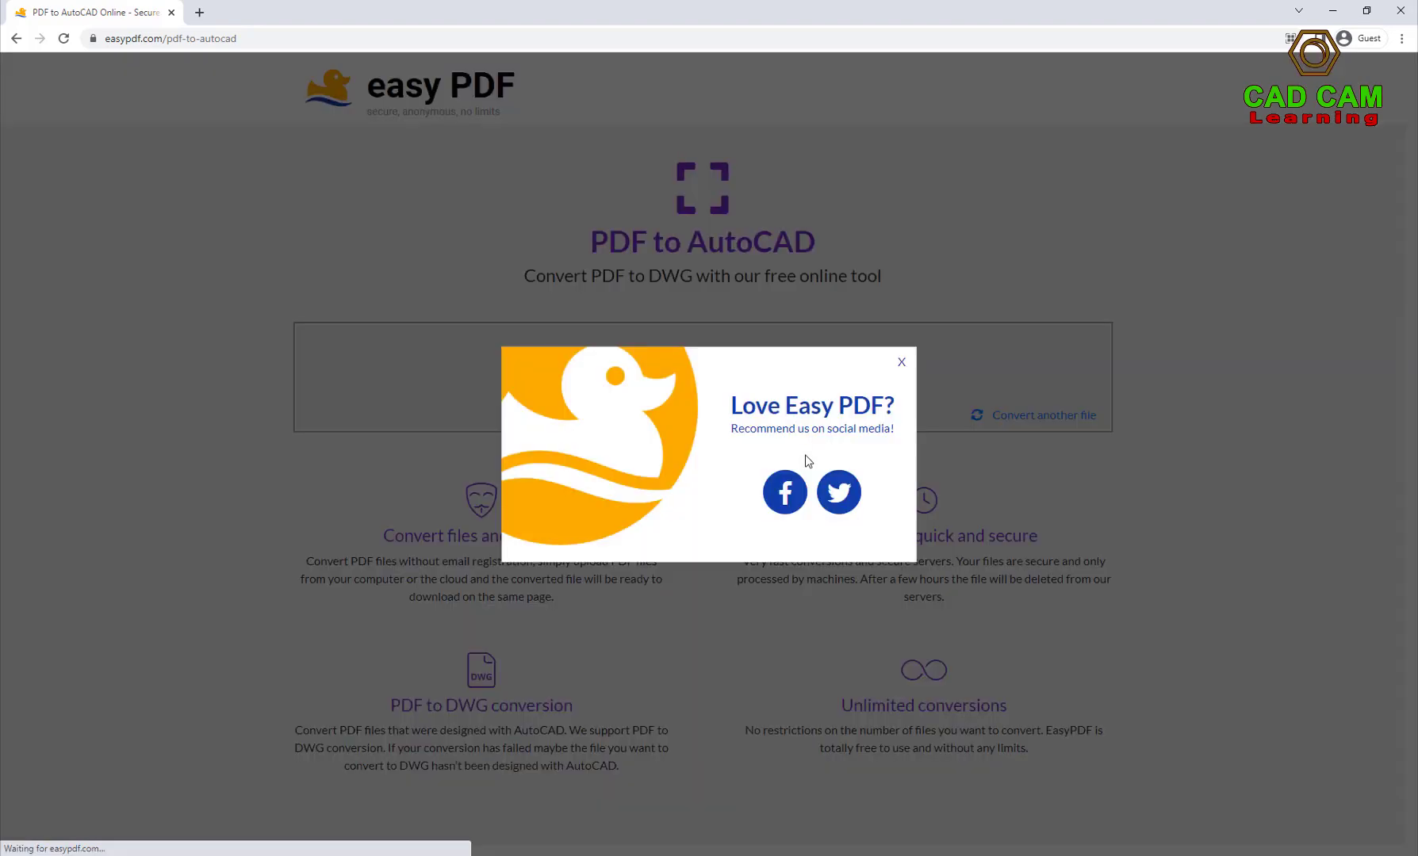
pyautogui.click(902, 363)
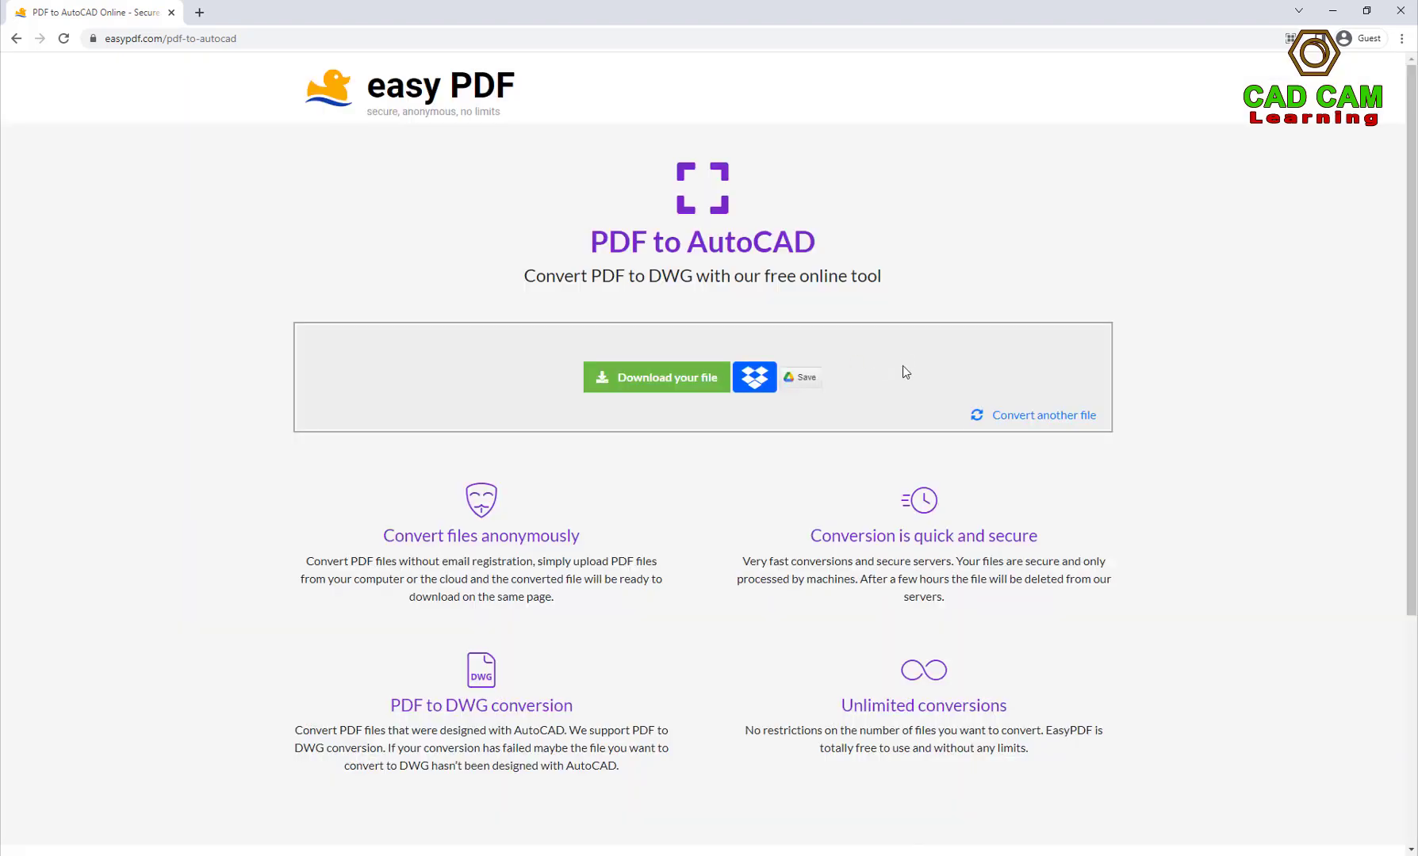
pyautogui.click(653, 387)
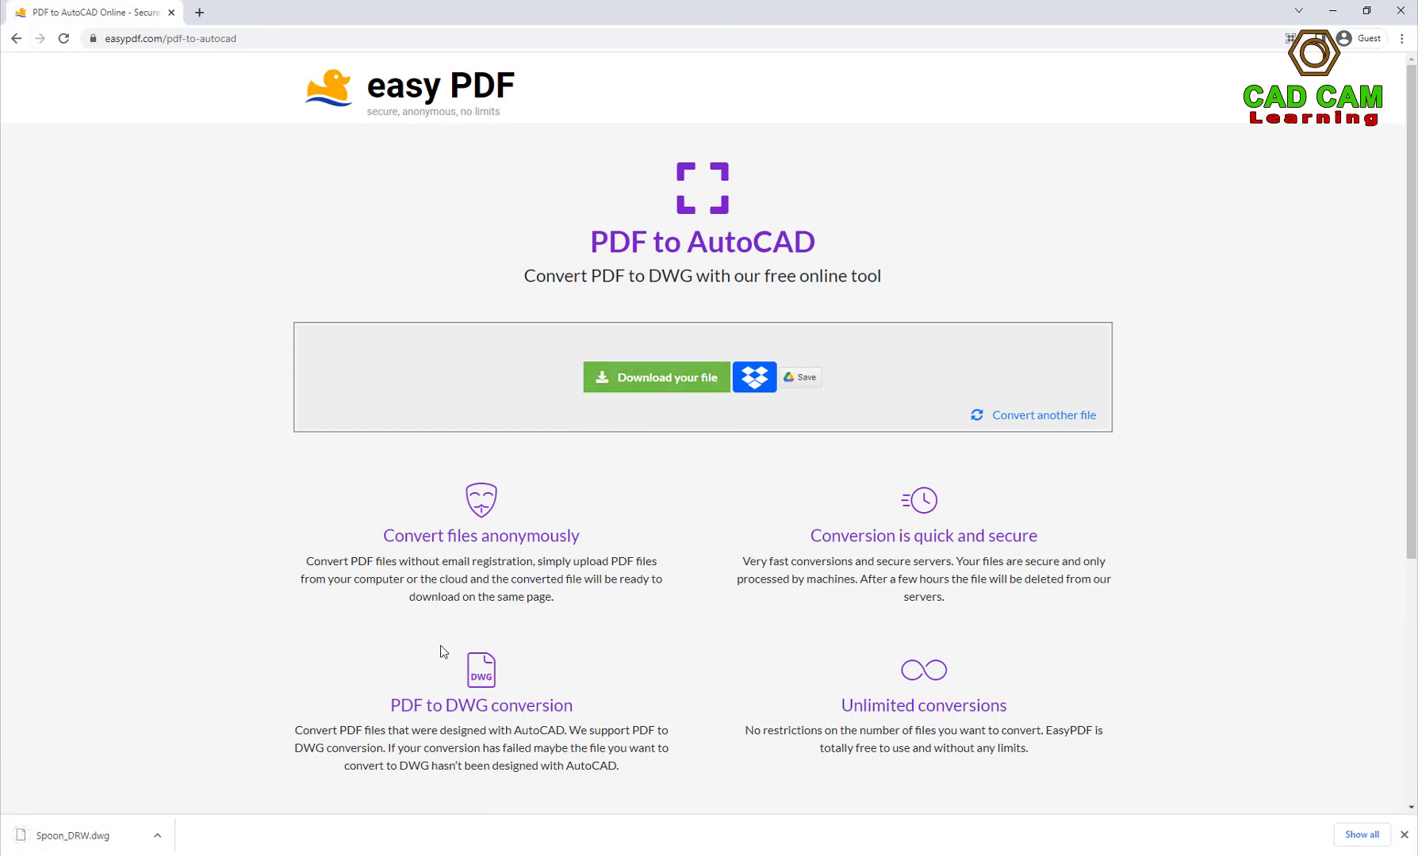
# Open Spoon_DRW.dwg from the Downloads folder with progeCAD 2022 (x64).
pyautogui.click(157, 837)
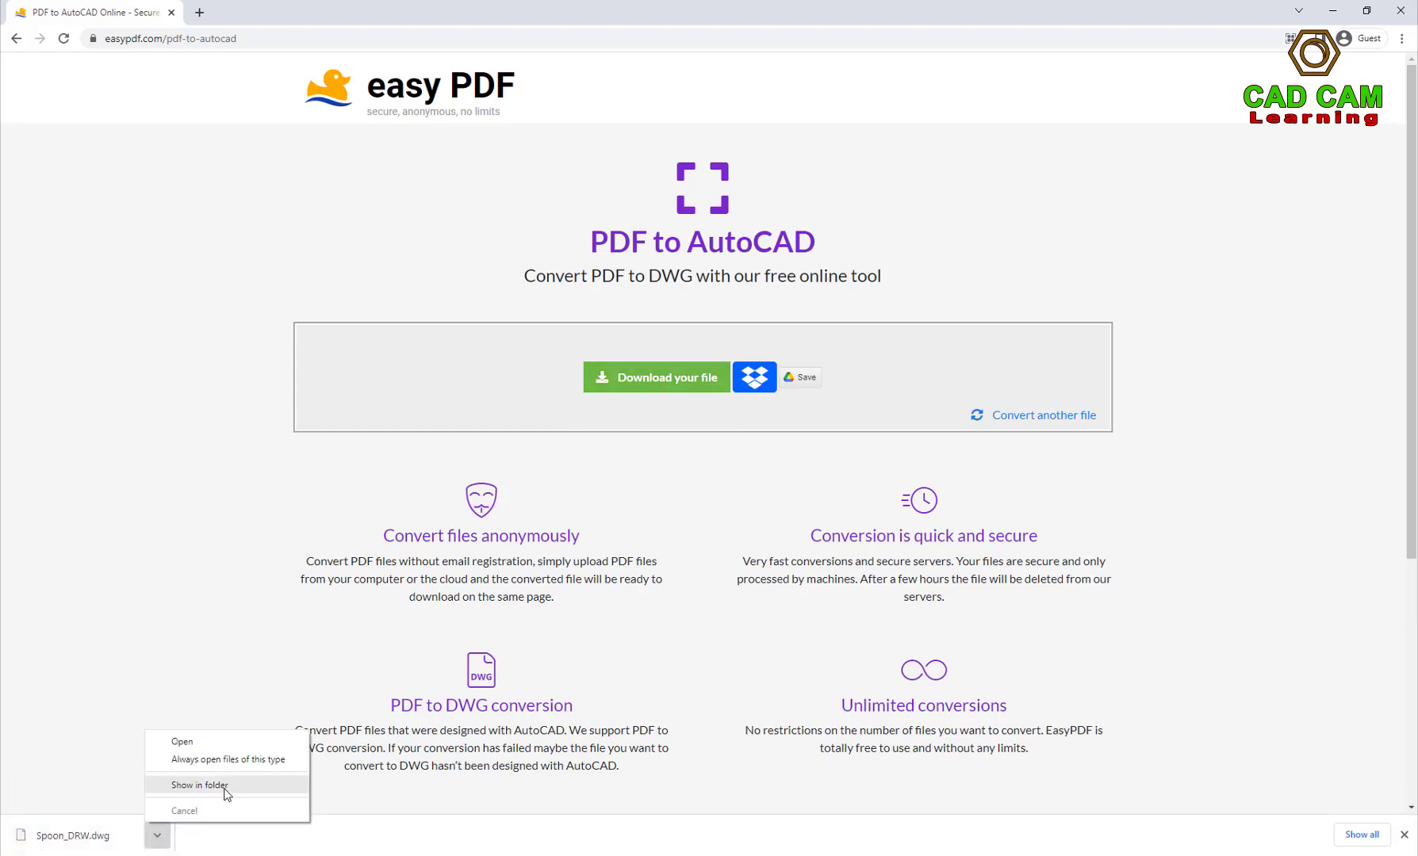
pyautogui.click(204, 789)
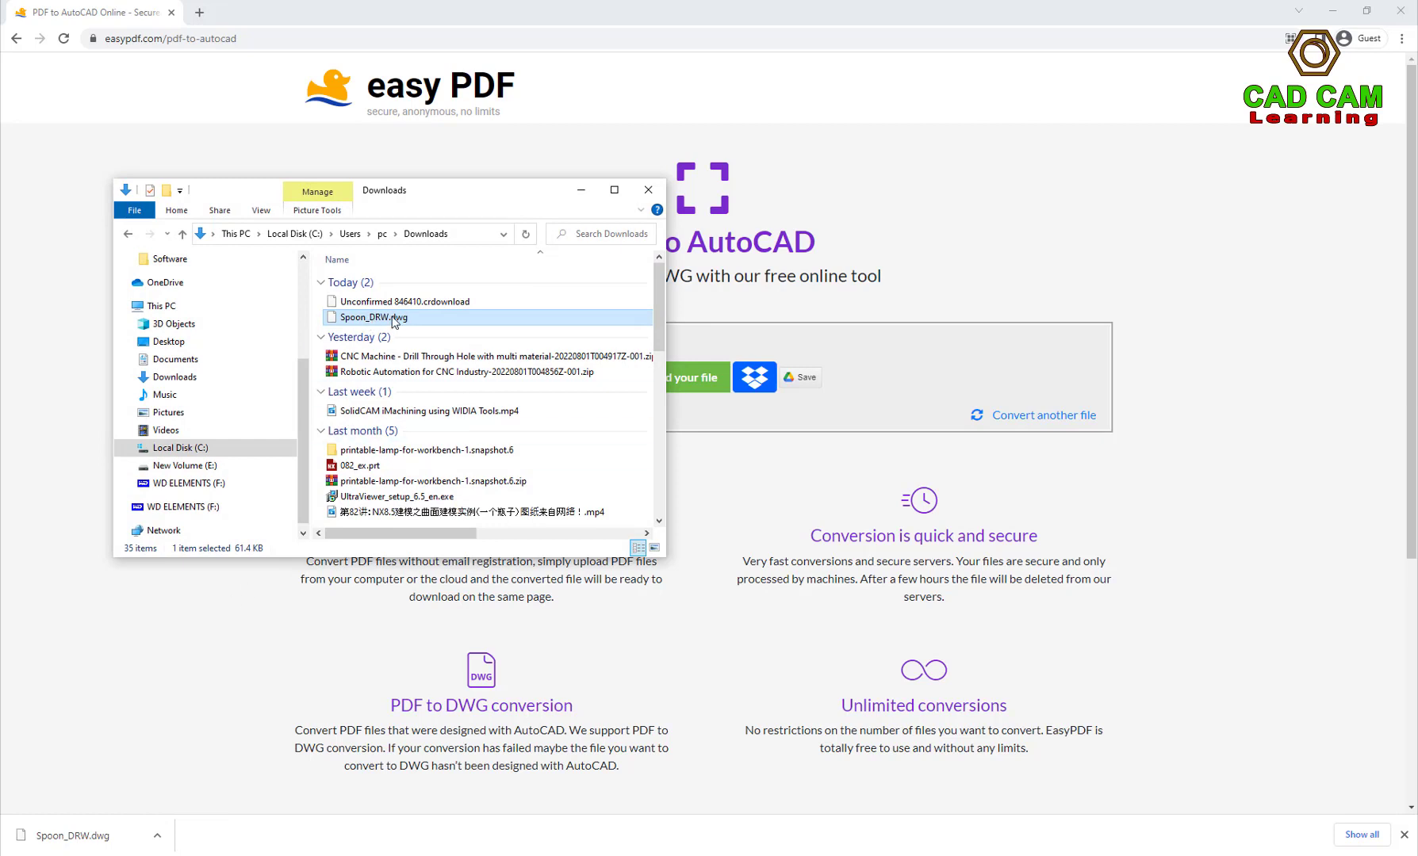
pyautogui.rightClick(393, 320)
pyautogui.moveTo(438, 392)
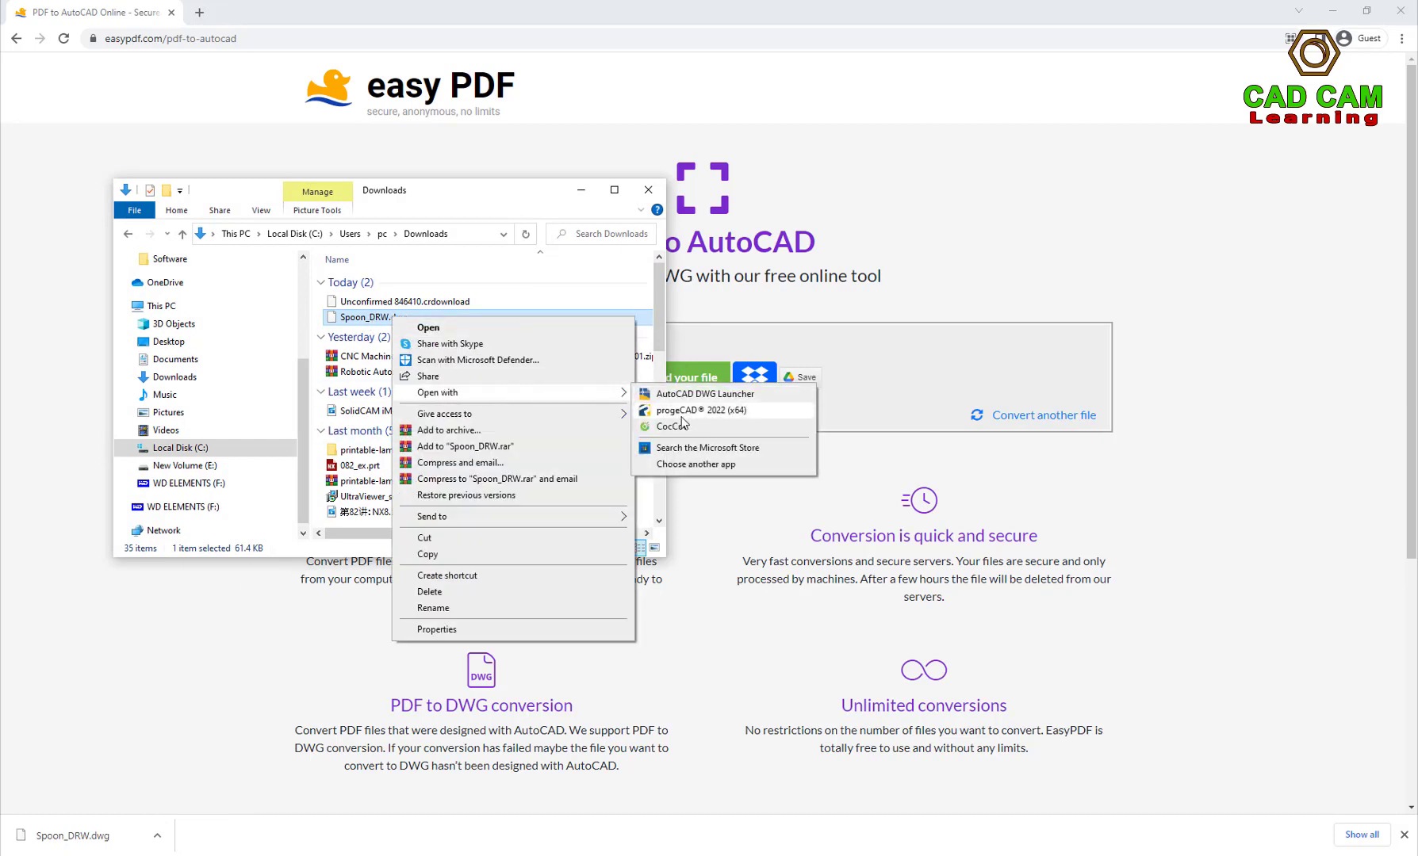
pyautogui.click(693, 411)
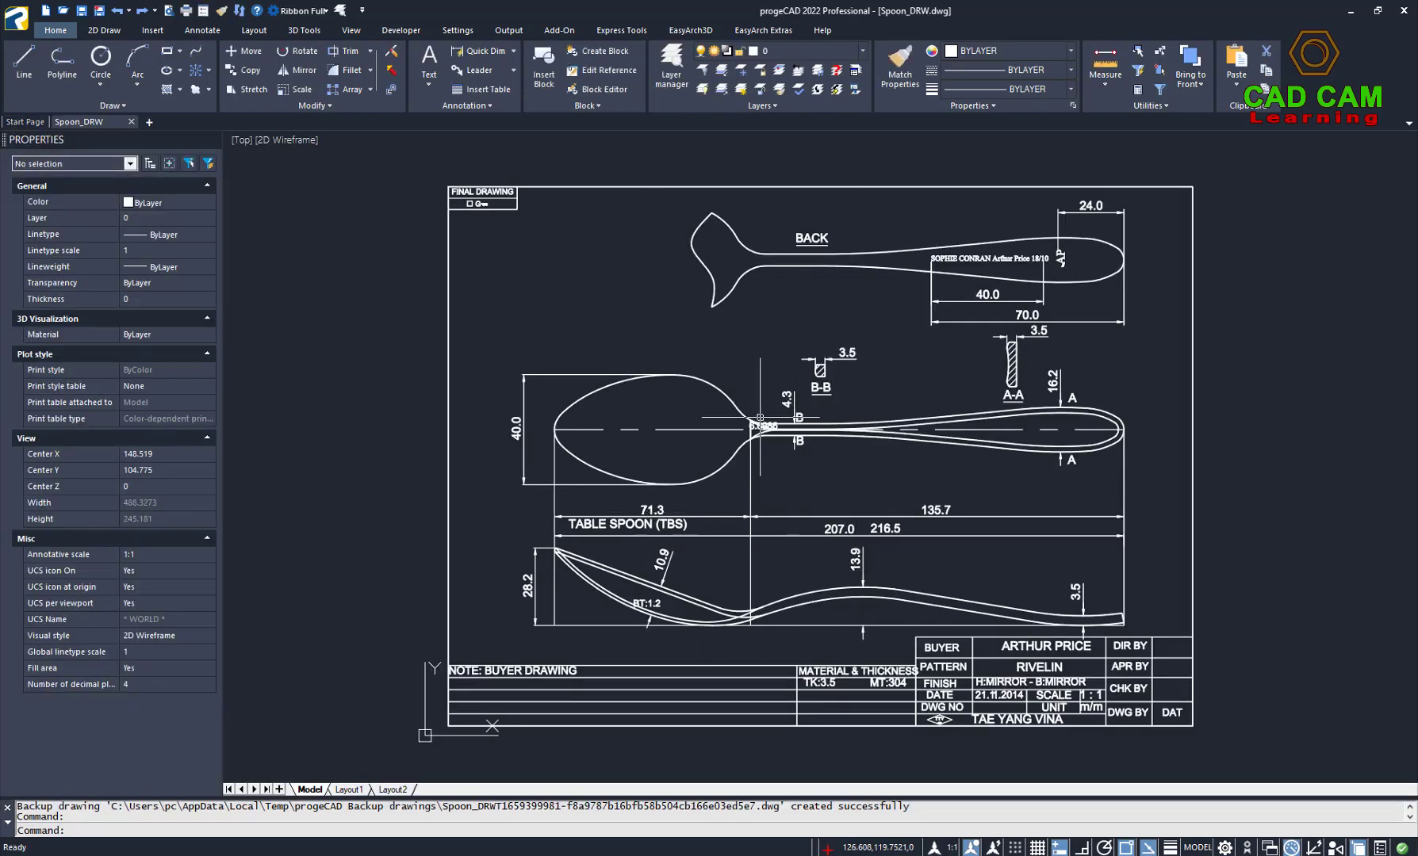
pyautogui.scroll(4, 766, 414)
pyautogui.scroll(-4, 766, 414)
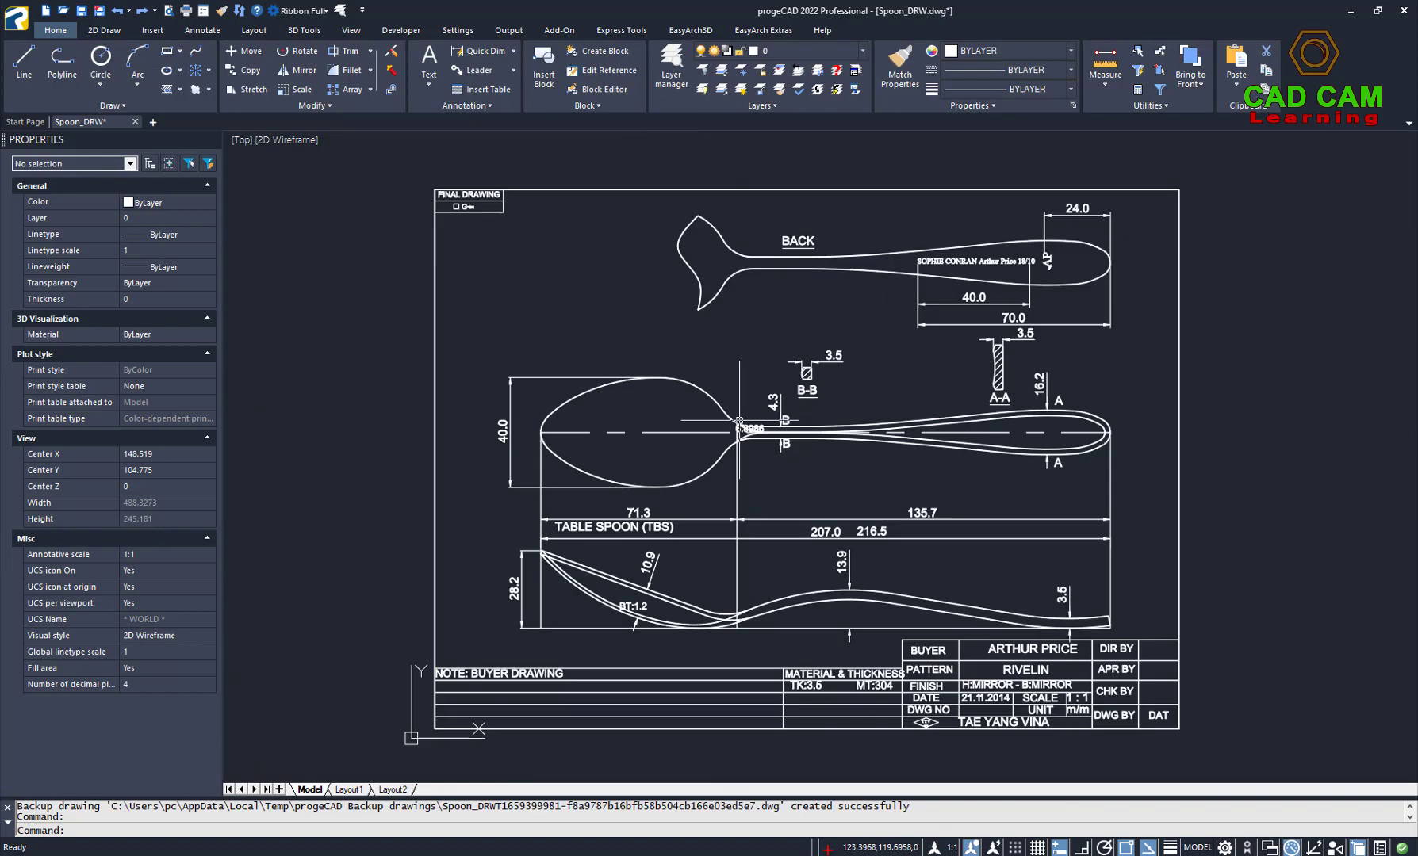
pyautogui.scroll(6, 643, 392)
pyautogui.click(505, 373)
pyautogui.click(469, 316)
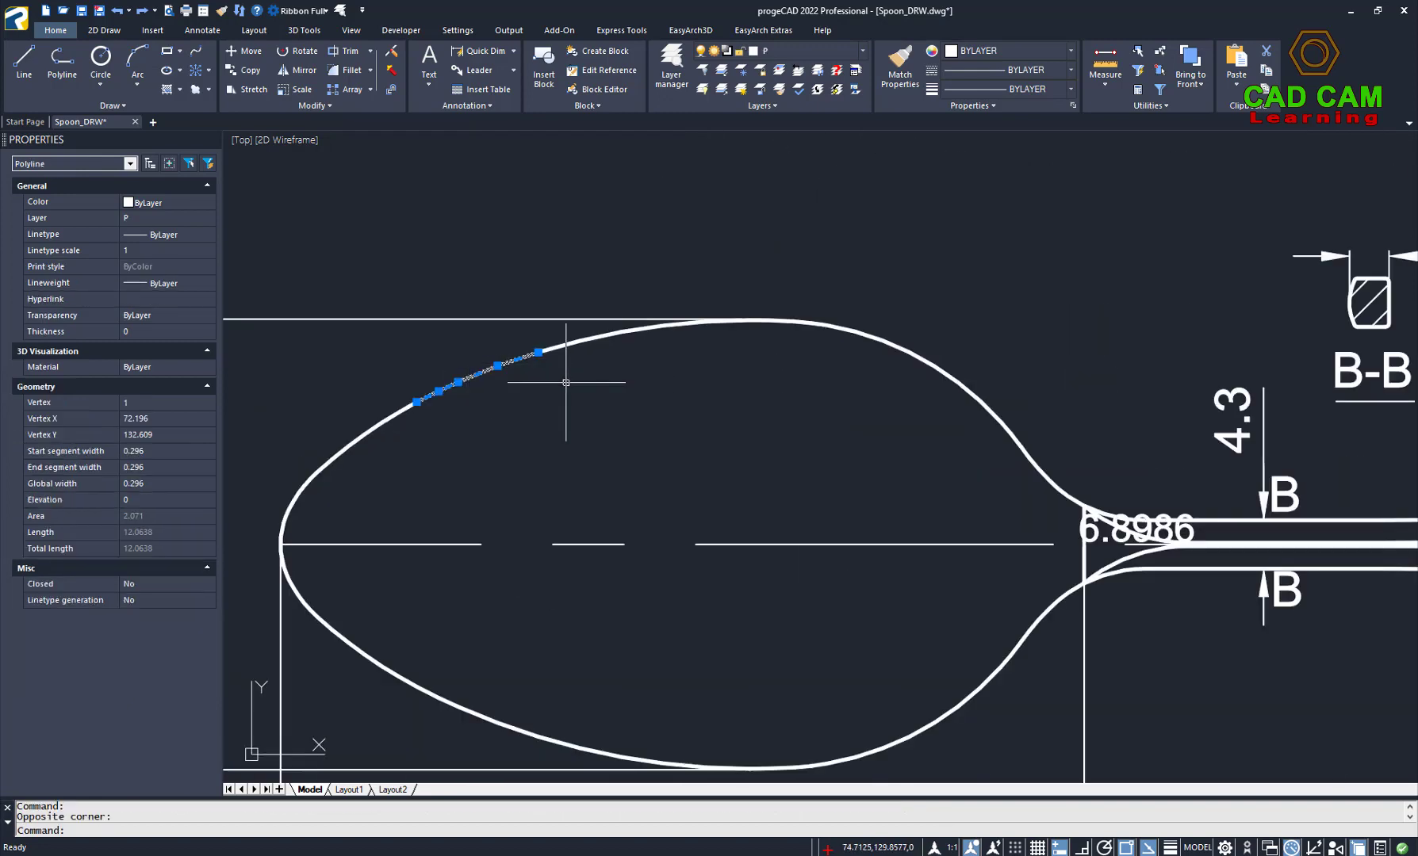
pyautogui.press('Escape')
pyautogui.scroll(-5, 849, 520)
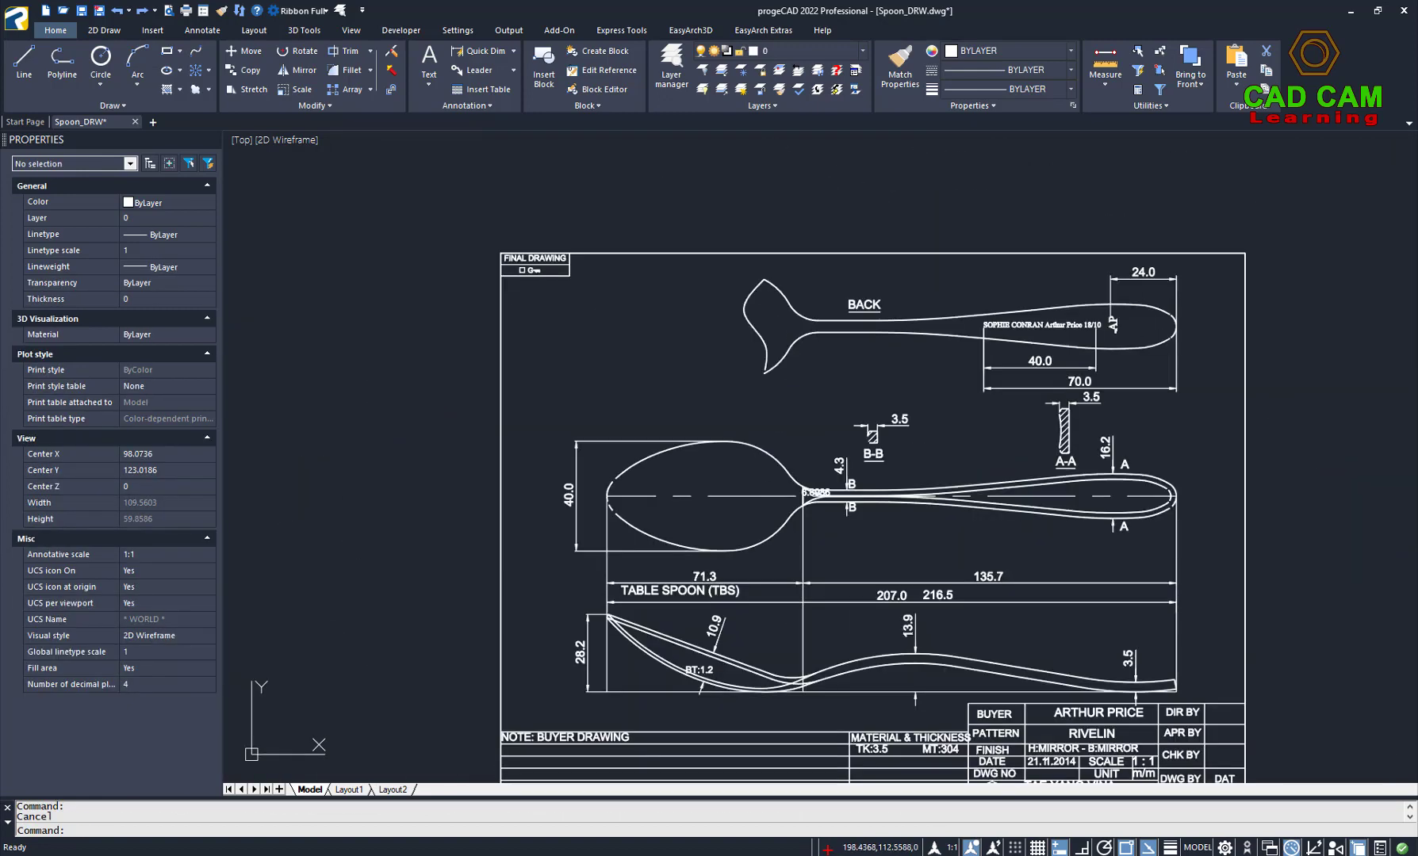
pyautogui.scroll(5, 1068, 516)
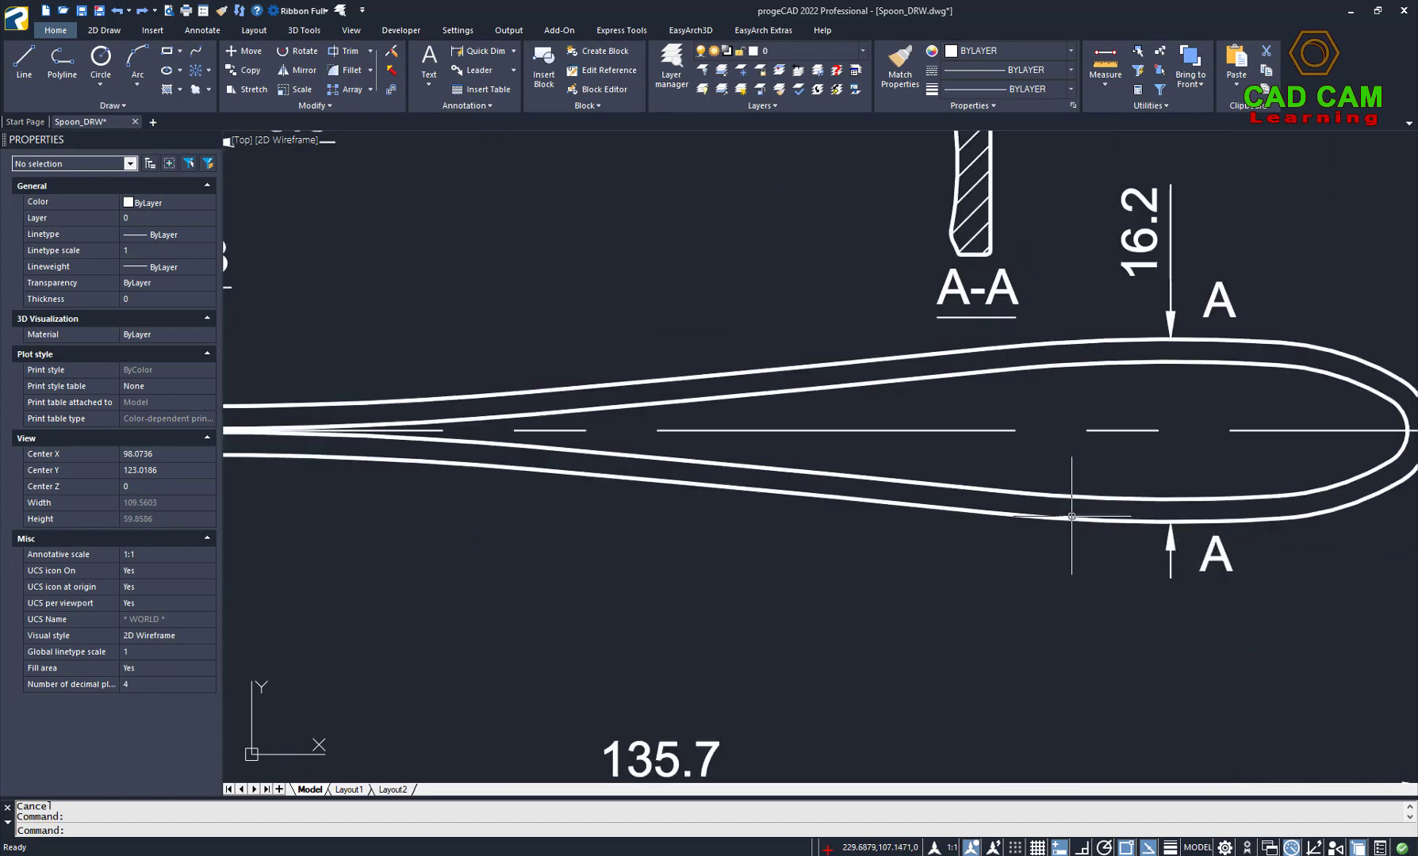
pyautogui.click(983, 529)
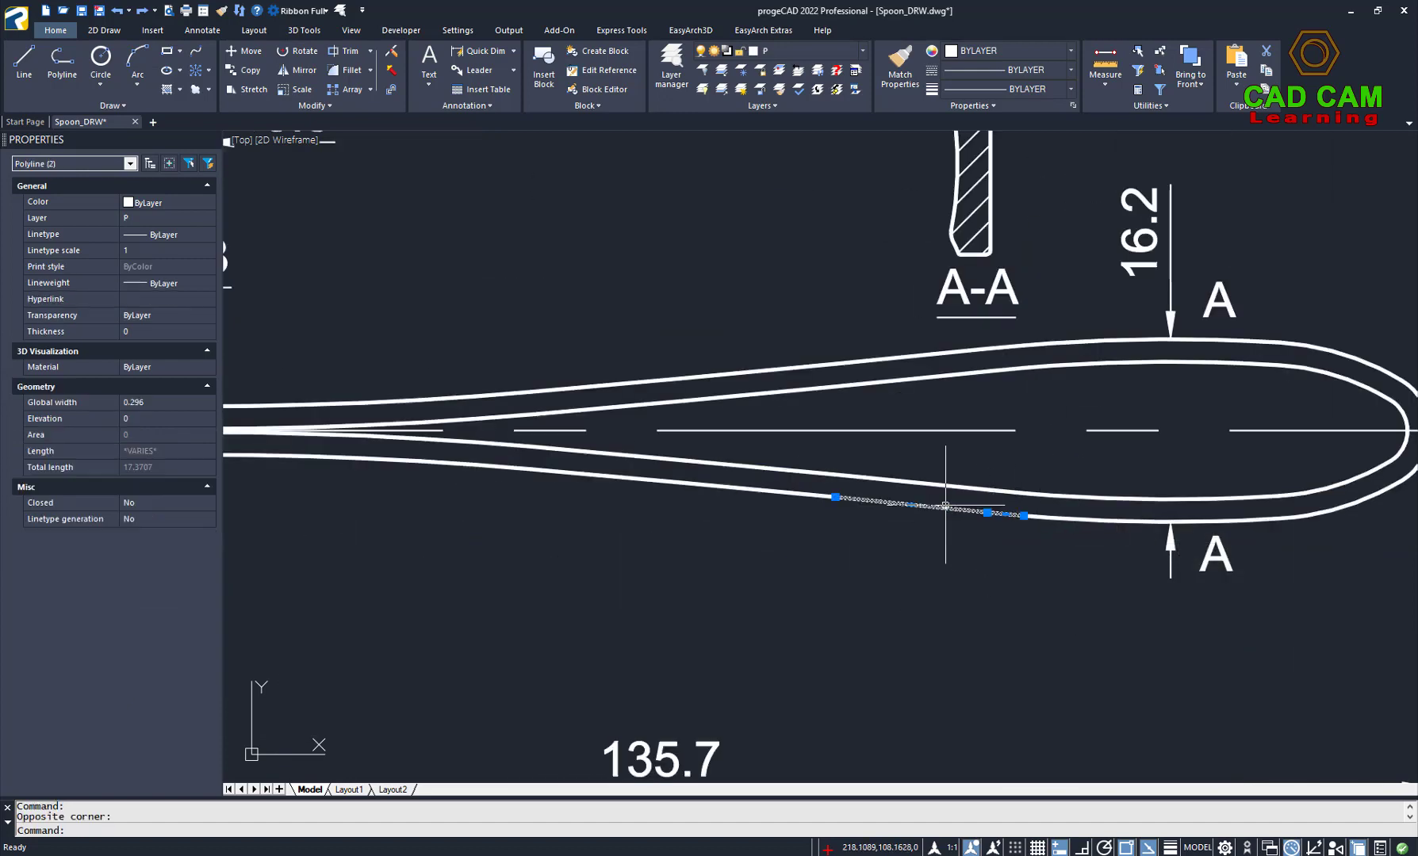
pyautogui.scroll(-3, 948, 515)
pyautogui.click(936, 504)
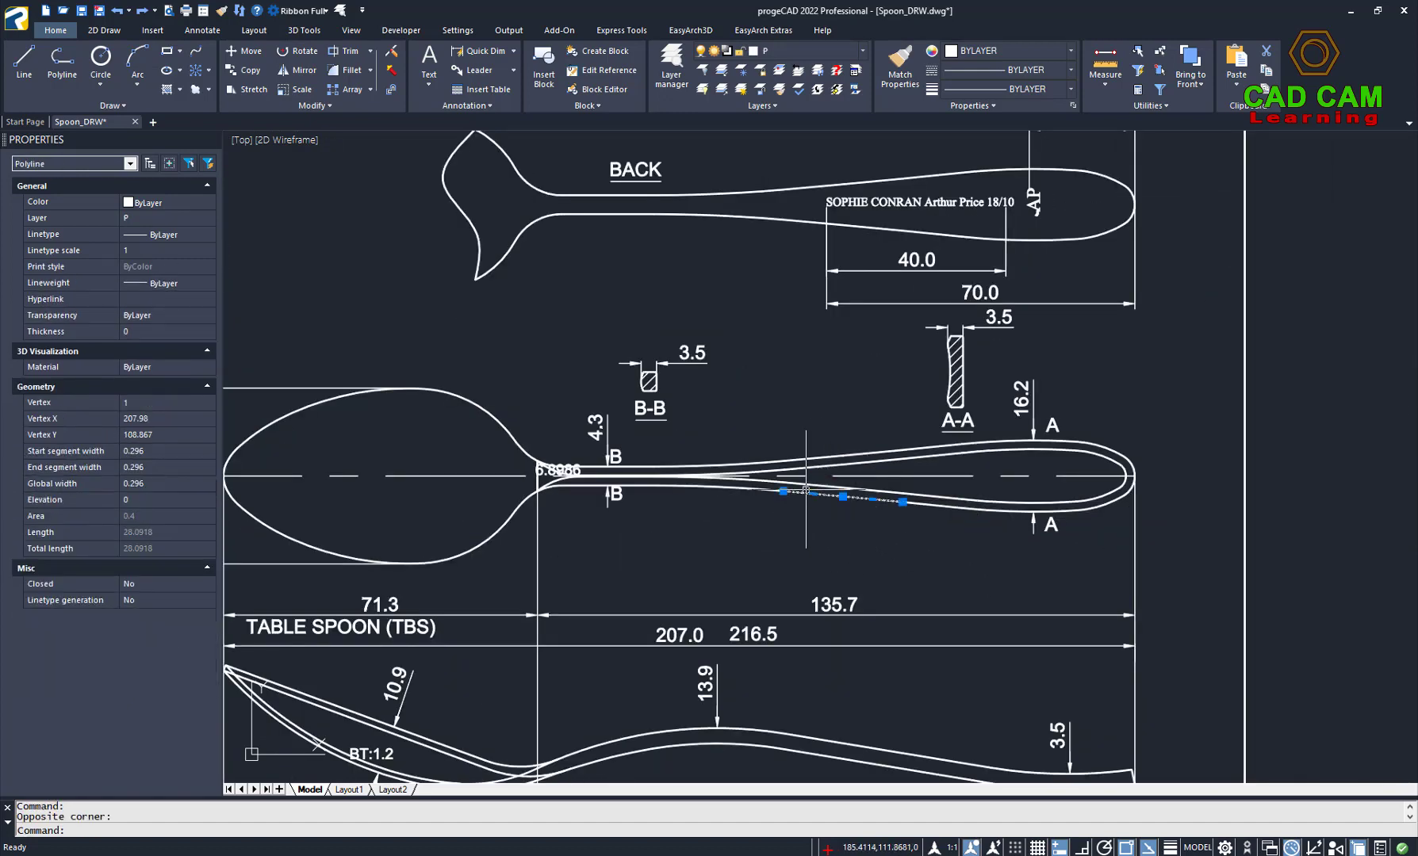
pyautogui.scroll(3, 882, 509)
pyautogui.scroll(-3, 938, 399)
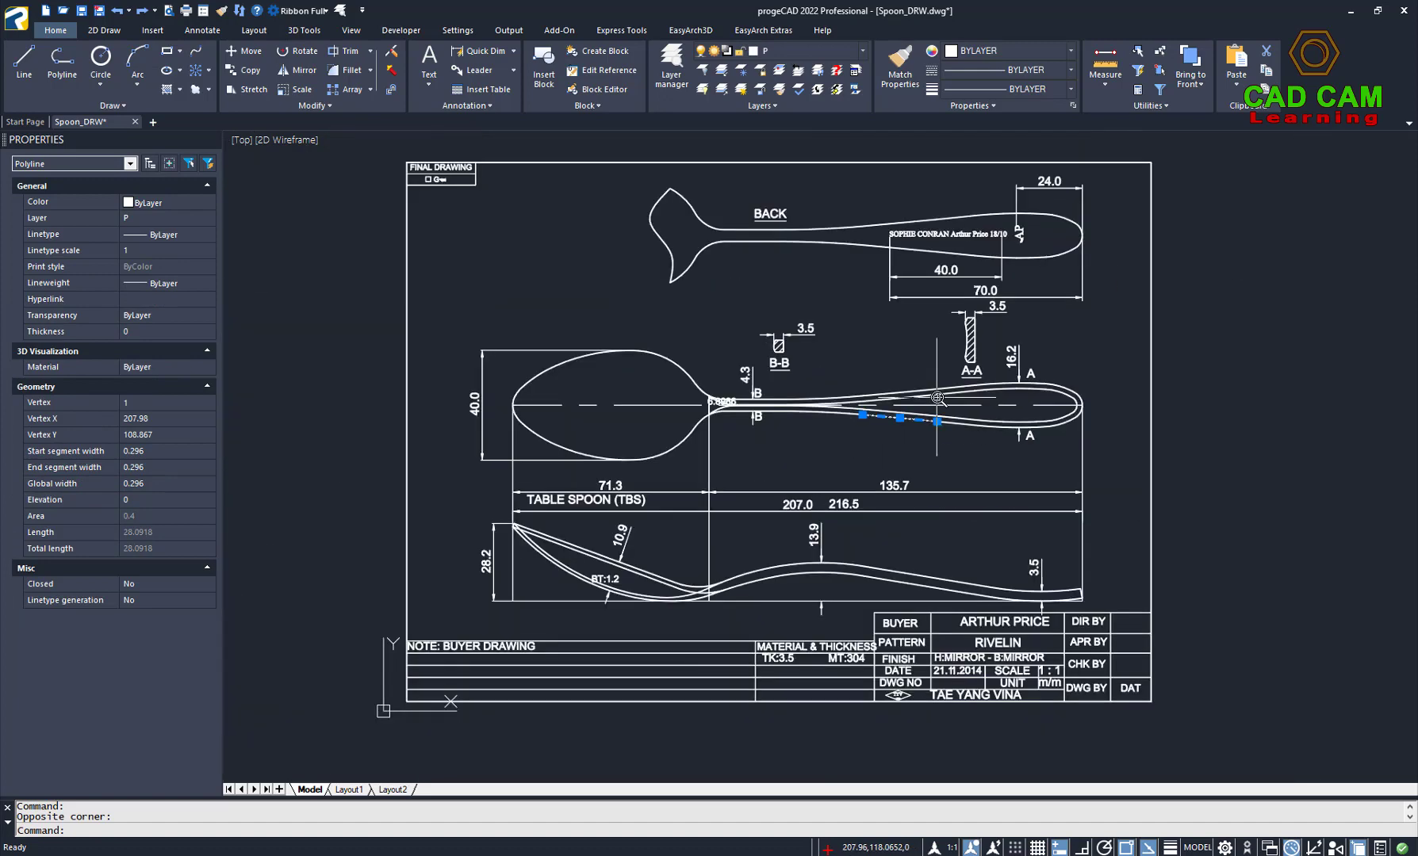
pyautogui.press('Escape')
pyautogui.click(928, 592)
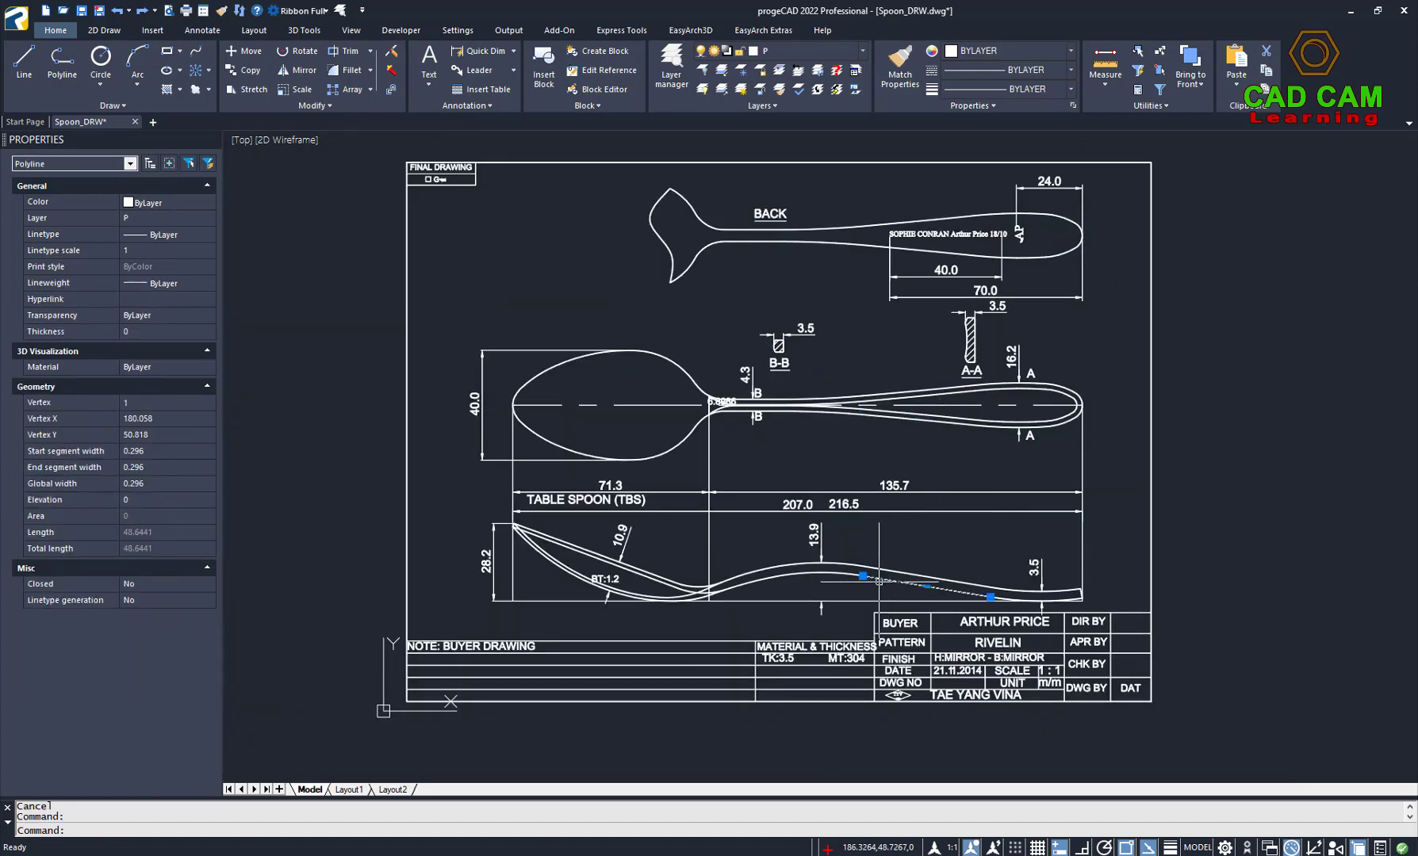
pyautogui.scroll(3, 976, 617)
pyautogui.scroll(-3, 966, 609)
pyautogui.scroll(3, 967, 614)
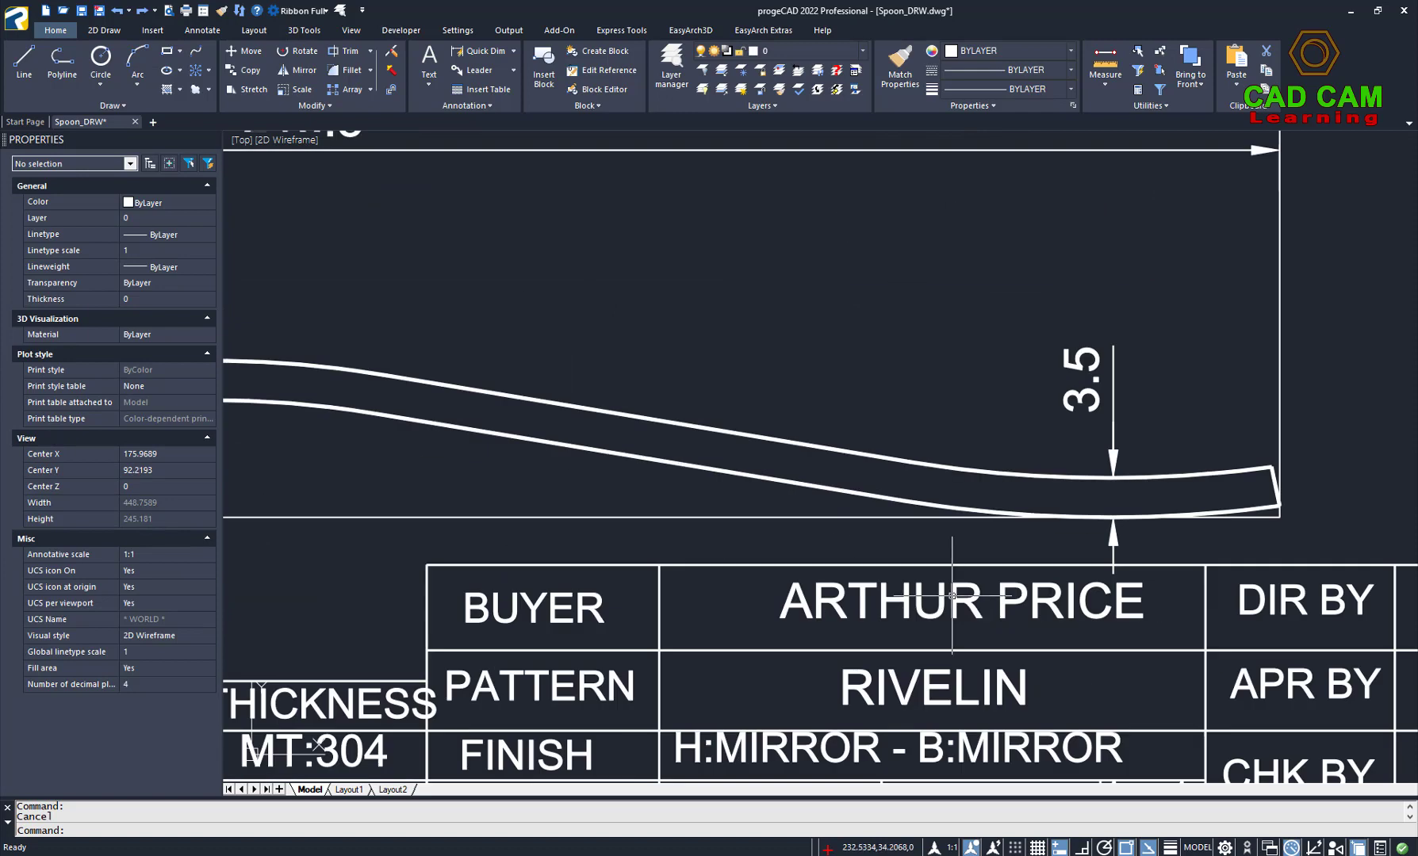
pyautogui.doubleClick(952, 595)
pyautogui.hotkey('ctrl', 'a')
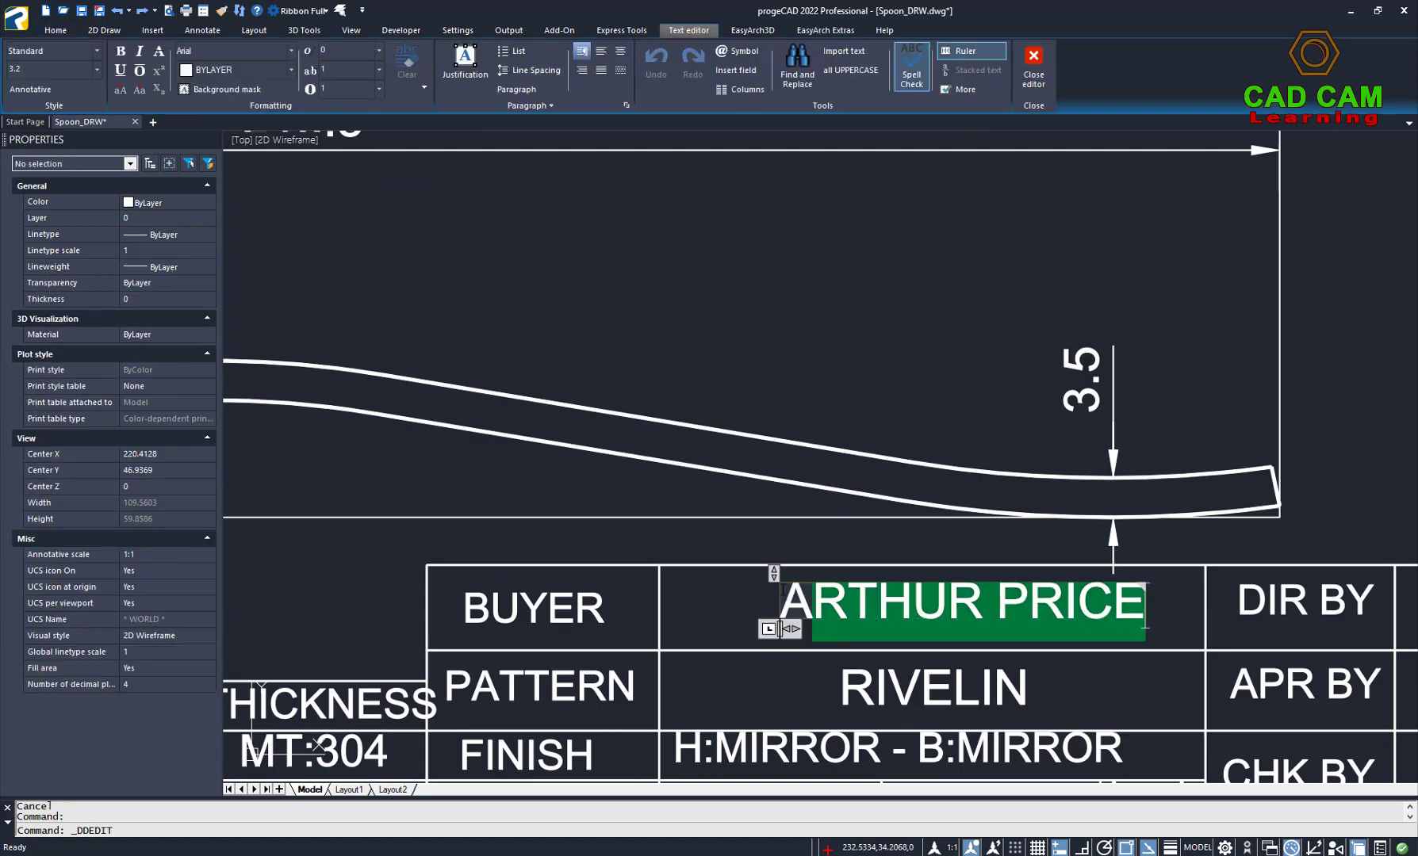
pyautogui.press('Escape')
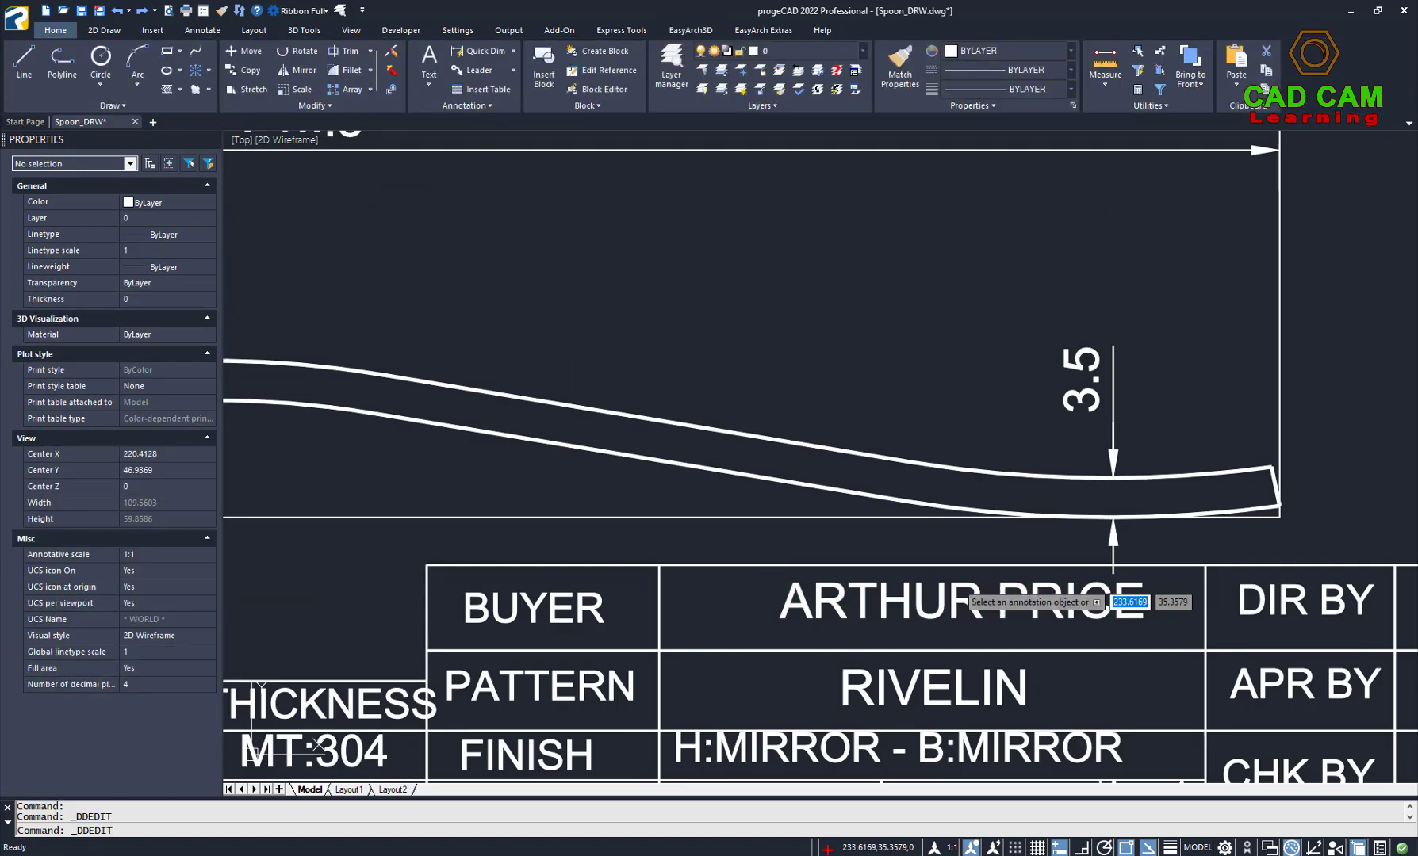
pyautogui.scroll(-3, 912, 610)
pyautogui.press('Escape')
pyautogui.scroll(3, 868, 639)
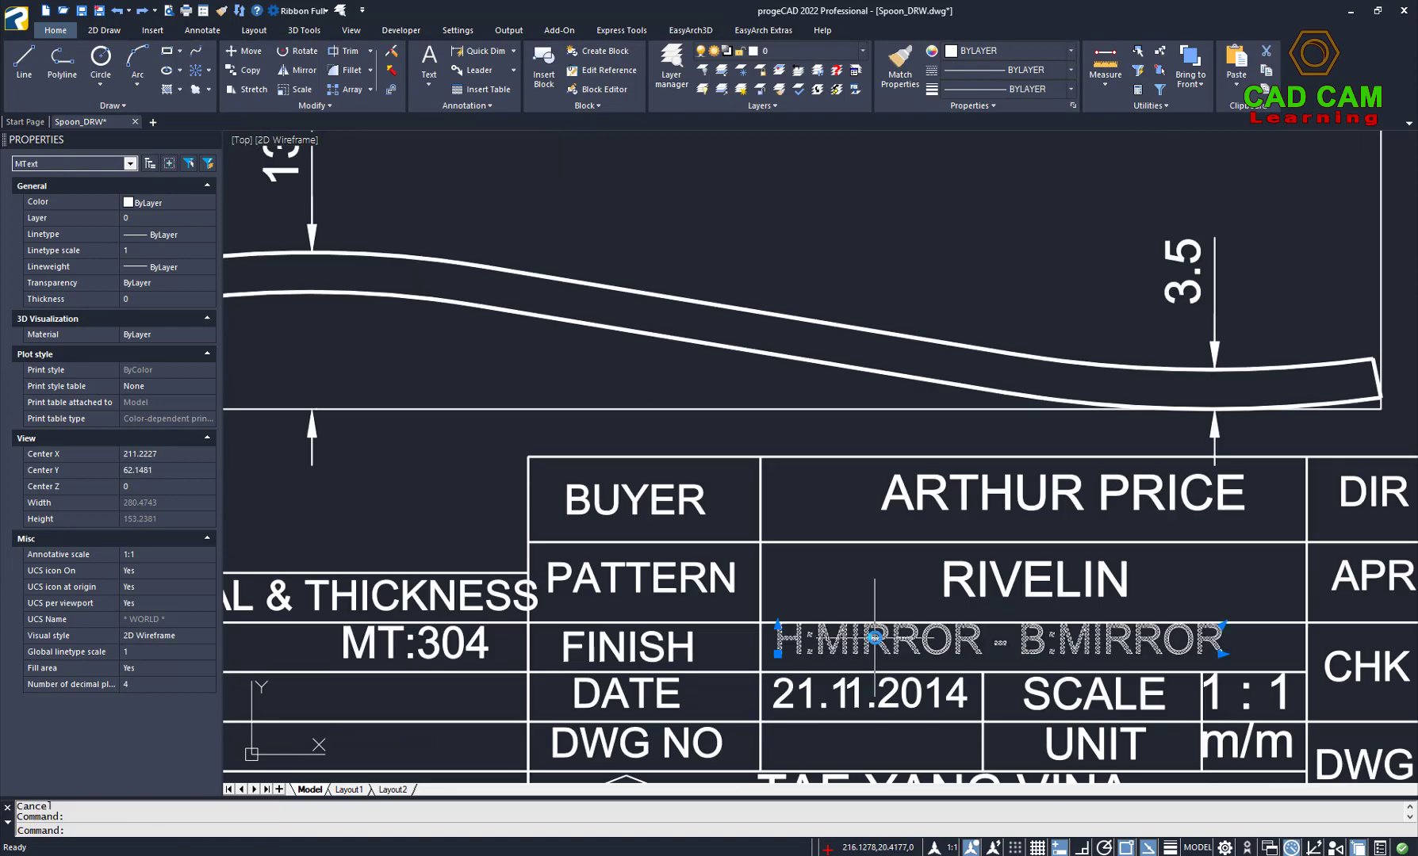
pyautogui.doubleClick(868, 639)
pyautogui.moveTo(1218, 643); pyautogui.dragTo(822, 629)
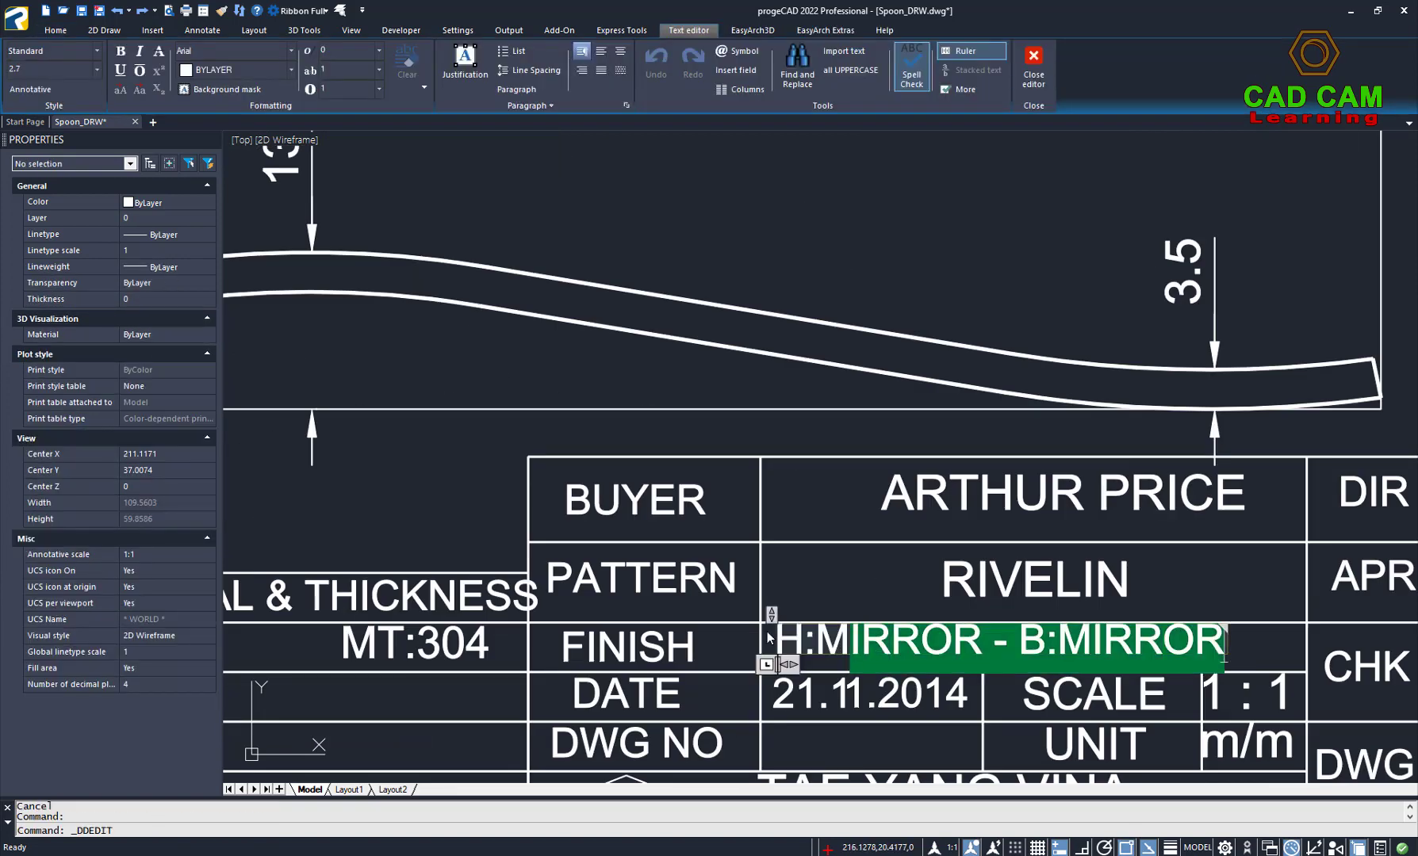
pyautogui.press('Escape')
pyautogui.scroll(-5, 896, 632)
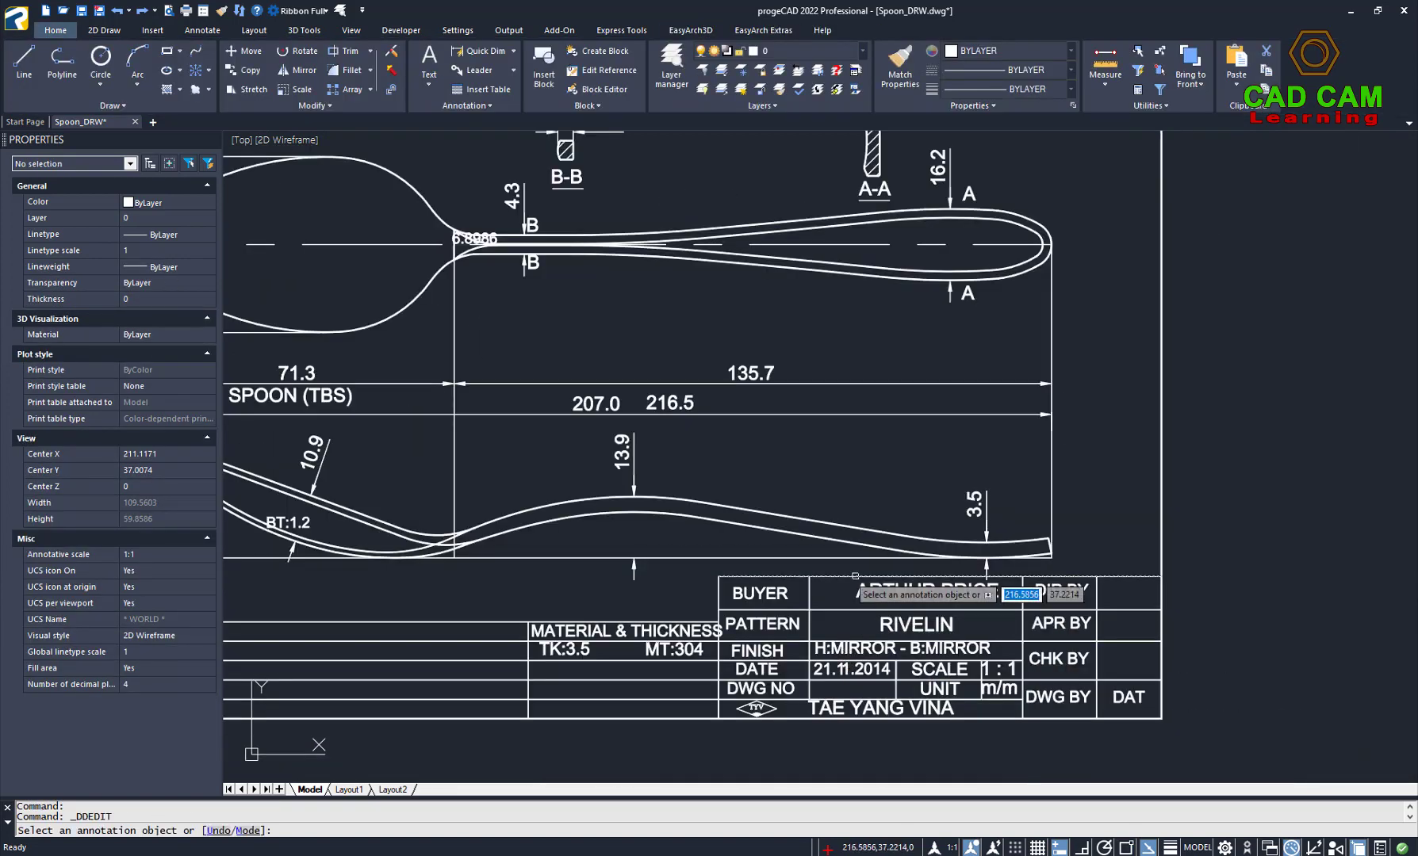
pyautogui.scroll(5, 755, 373)
pyautogui.doubleClick(755, 373)
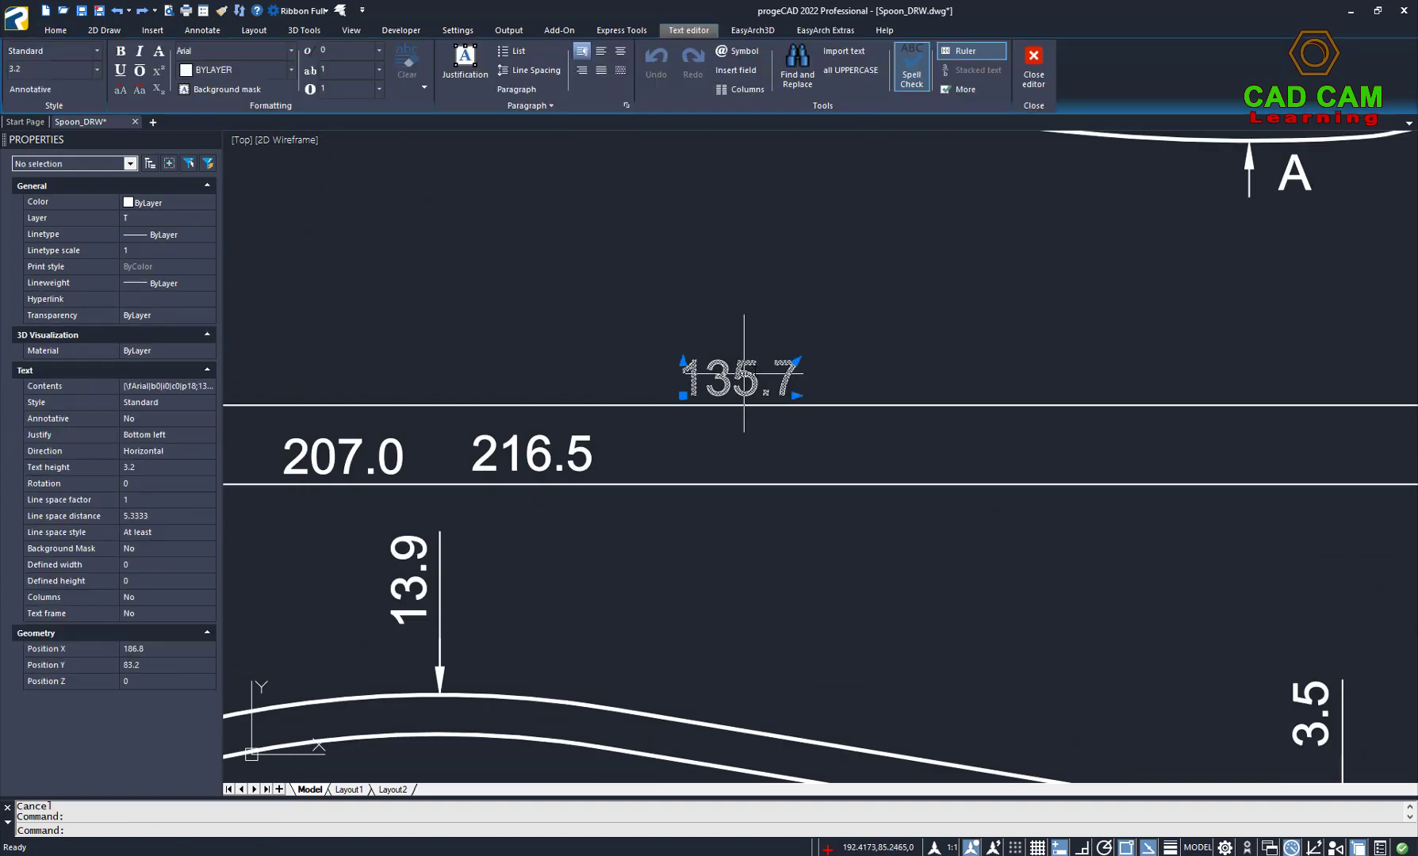
pyautogui.moveTo(801, 379); pyautogui.dragTo(586, 359)
pyautogui.click(726, 429)
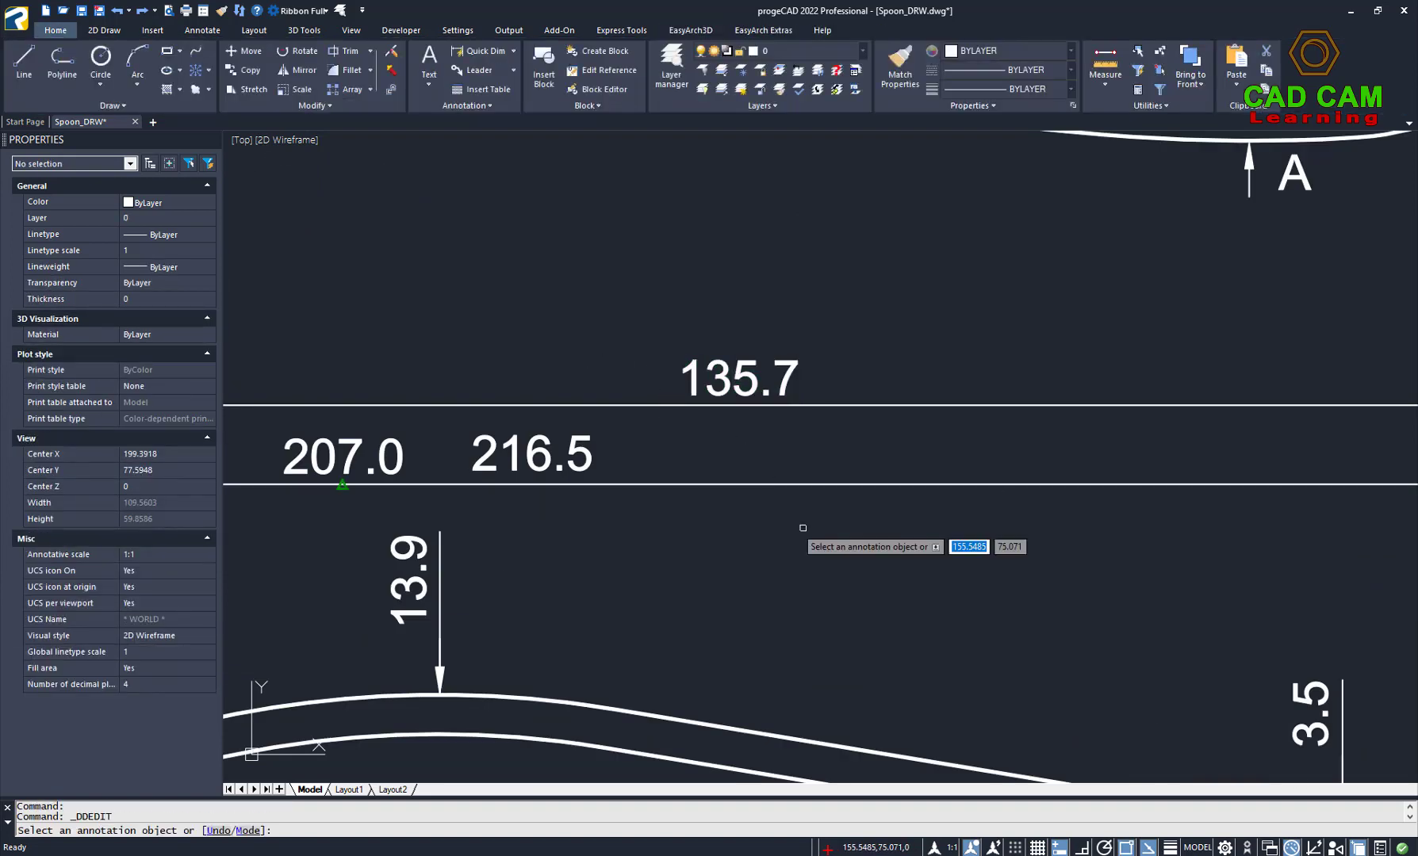
pyautogui.scroll(-5, 793, 543)
pyautogui.scroll(5, 833, 559)
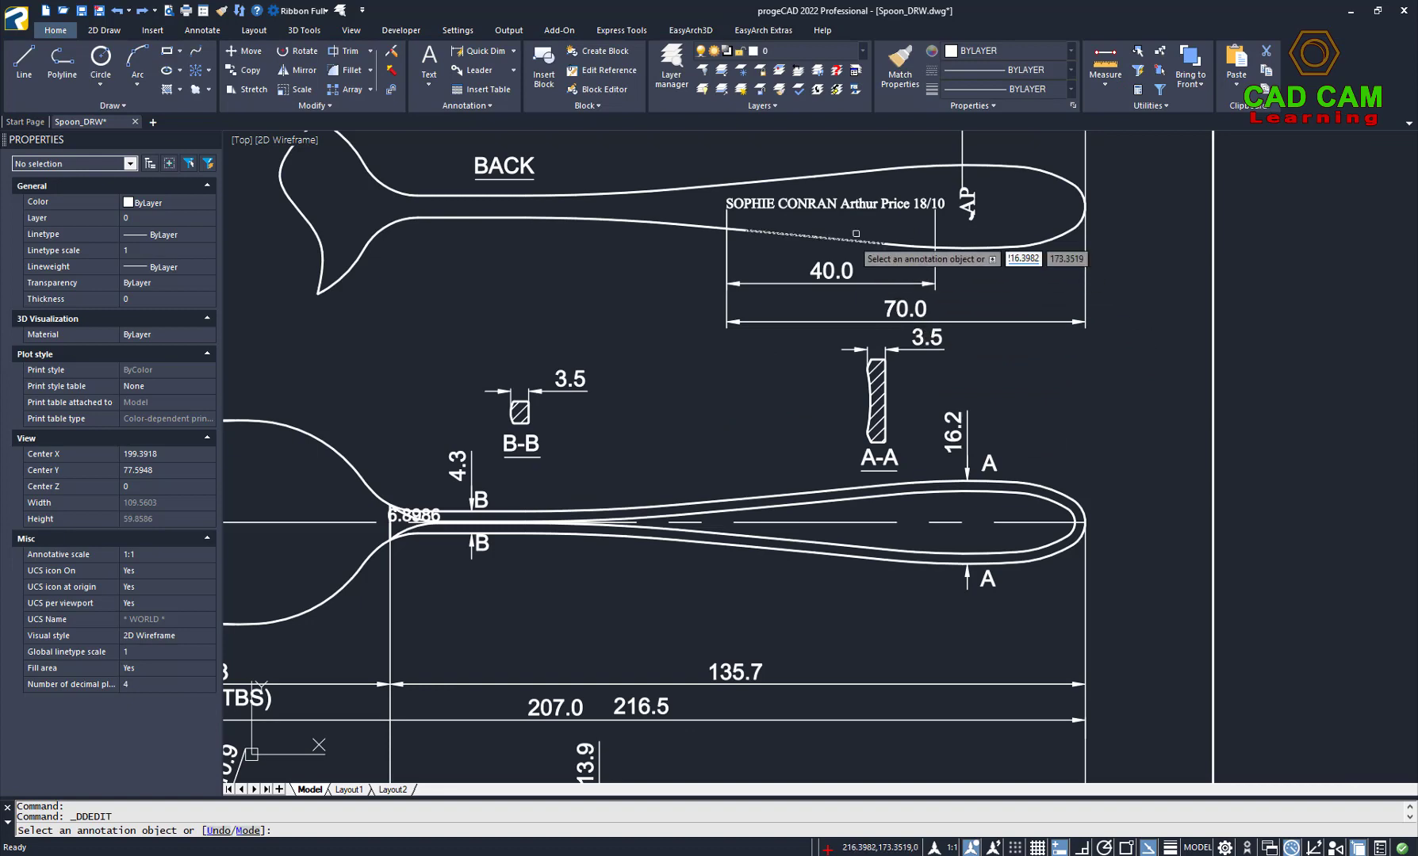
# Replace the SOPHIE CONRAN note text with 'Convert PDF to DWG Online'.
pyautogui.click(857, 203)
pyautogui.scroll(5, 861, 203)
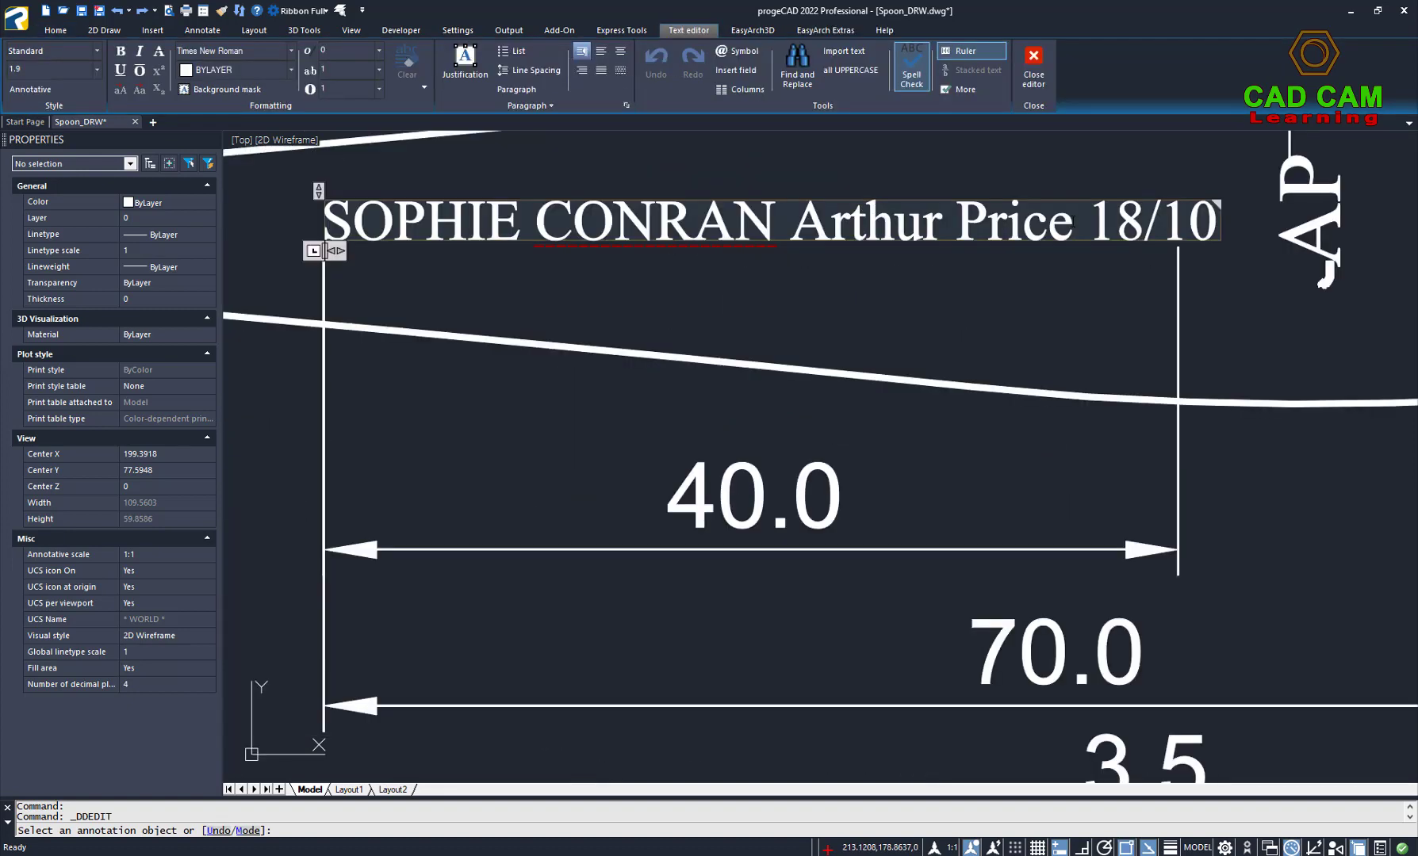
pyautogui.moveTo(1072, 221); pyautogui.dragTo(300, 214)
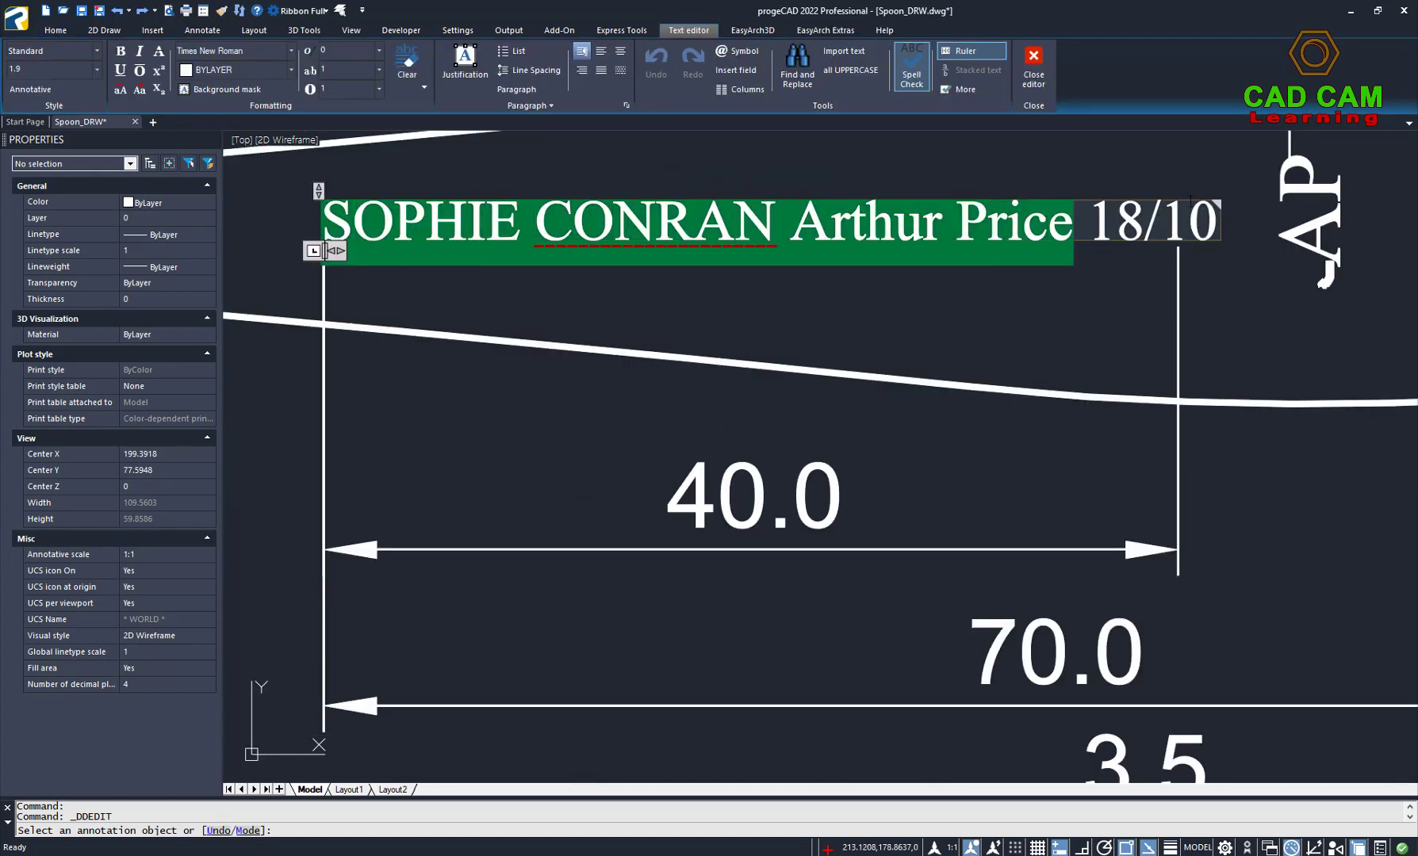
pyautogui.moveTo(1212, 215); pyautogui.dragTo(255, 153)
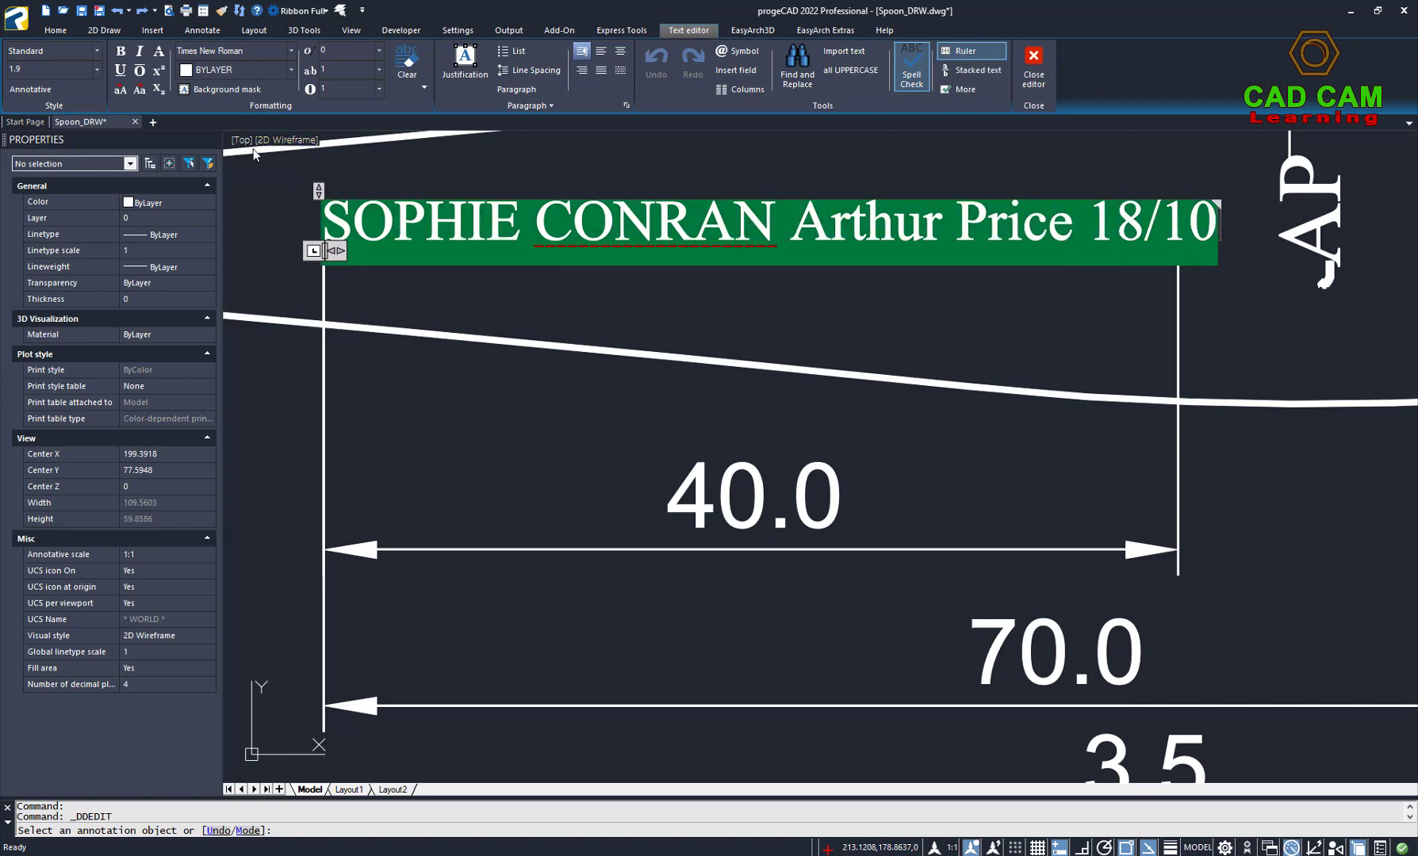
pyautogui.write('Convert')
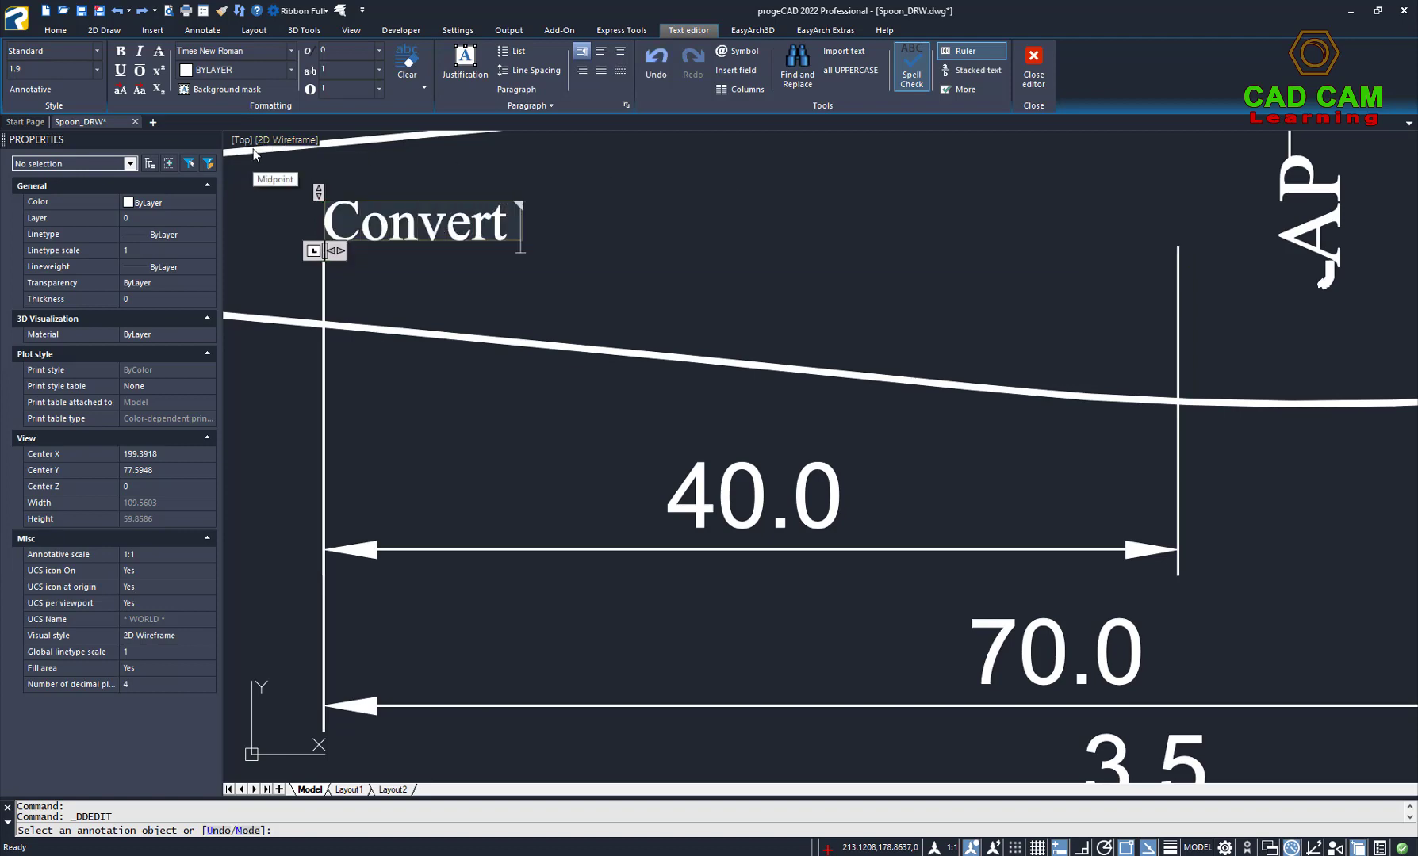
pyautogui.write(' PDF')
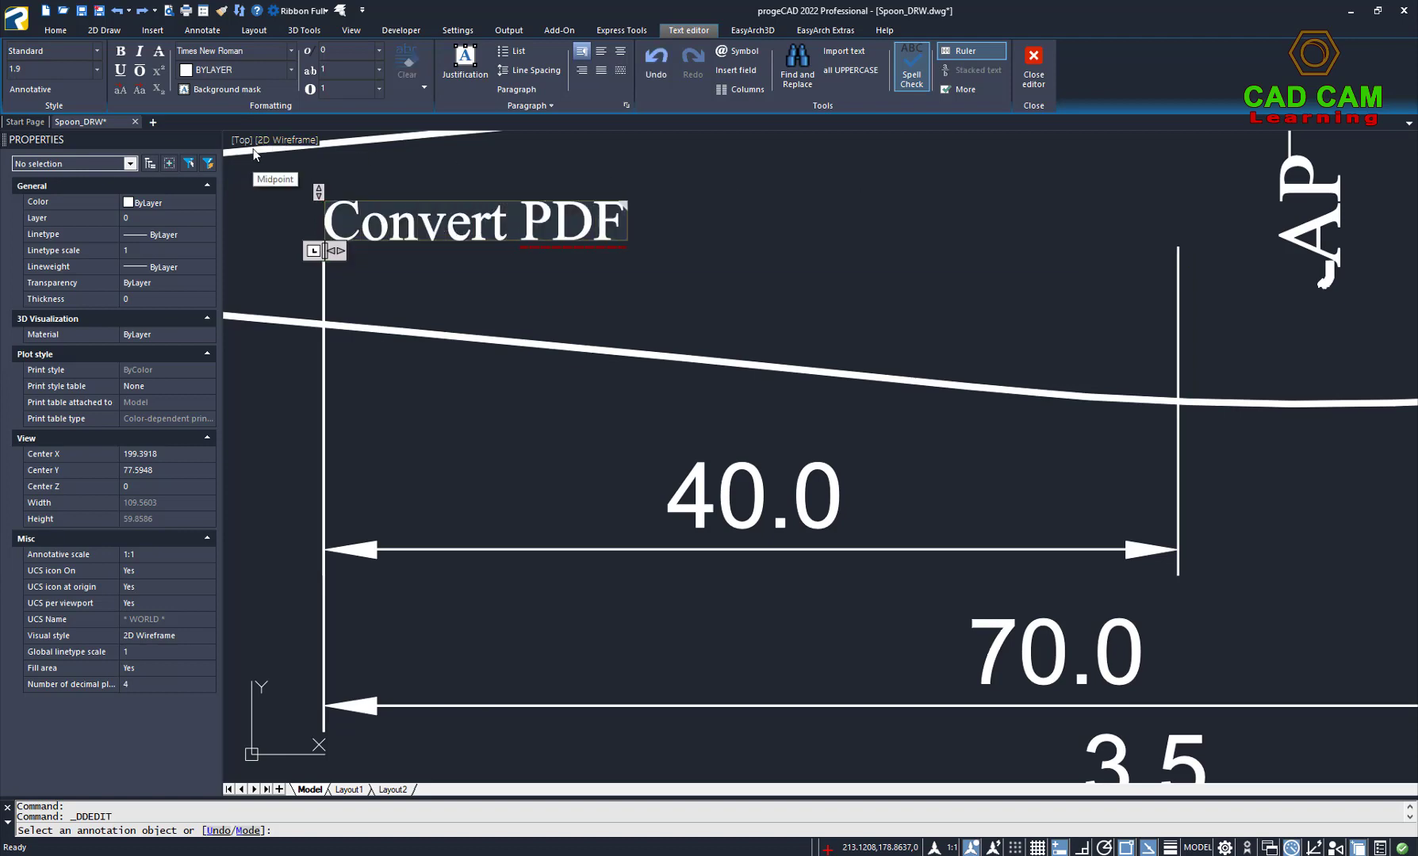
pyautogui.write(' to DW')
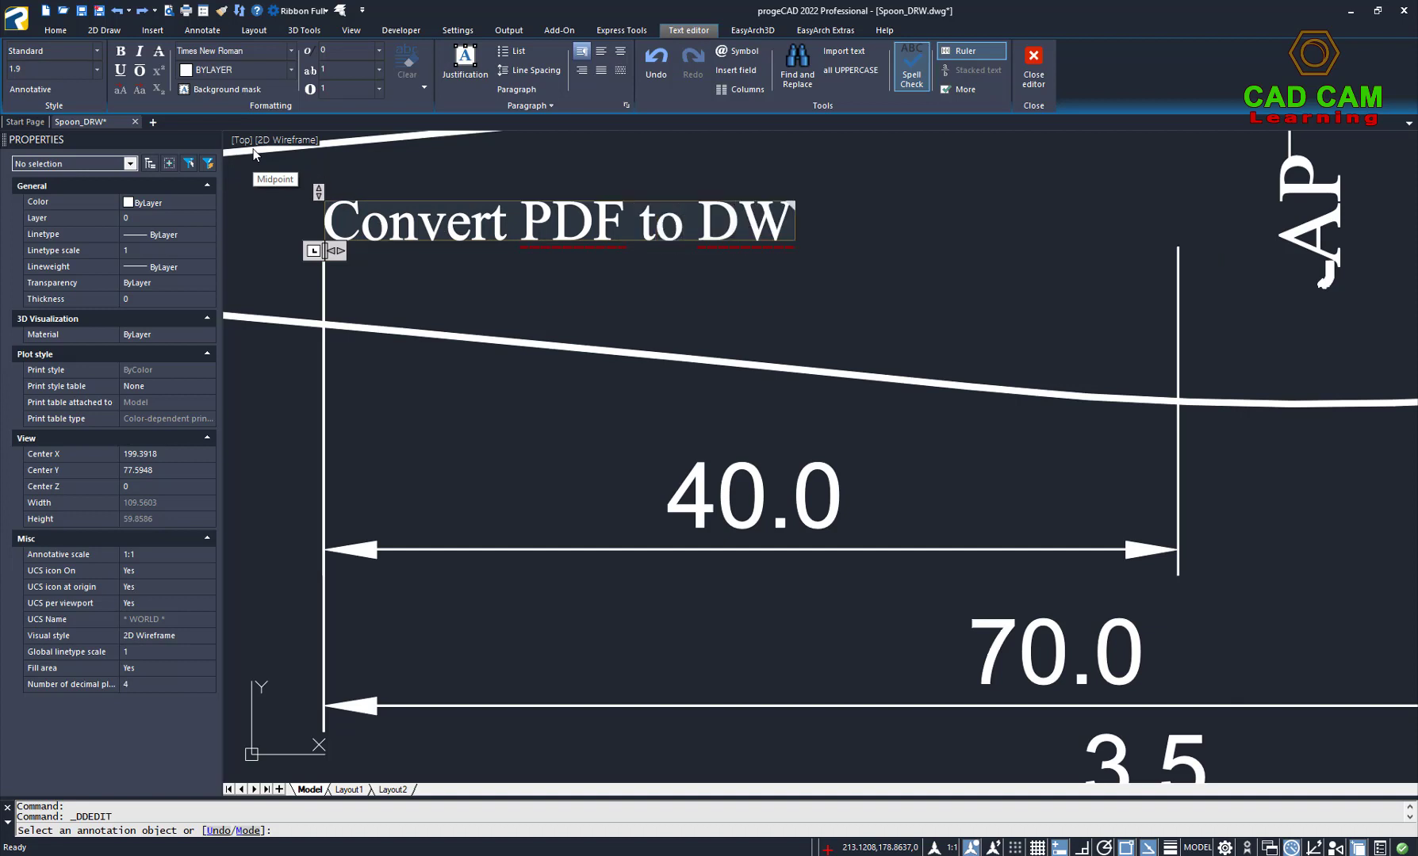
pyautogui.write('G Online')
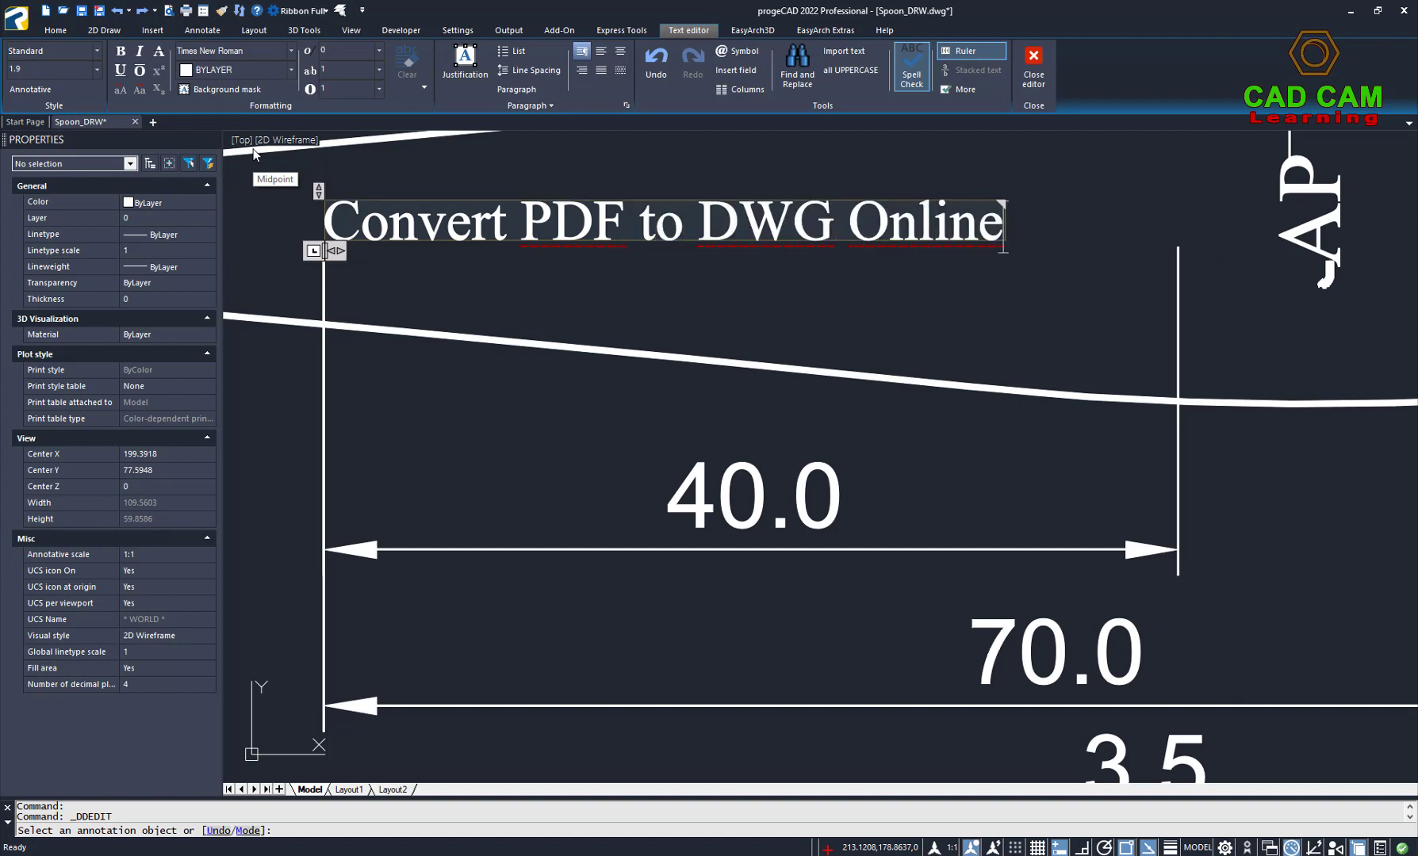
pyautogui.click(625, 307)
pyautogui.scroll(-4, 917, 301)
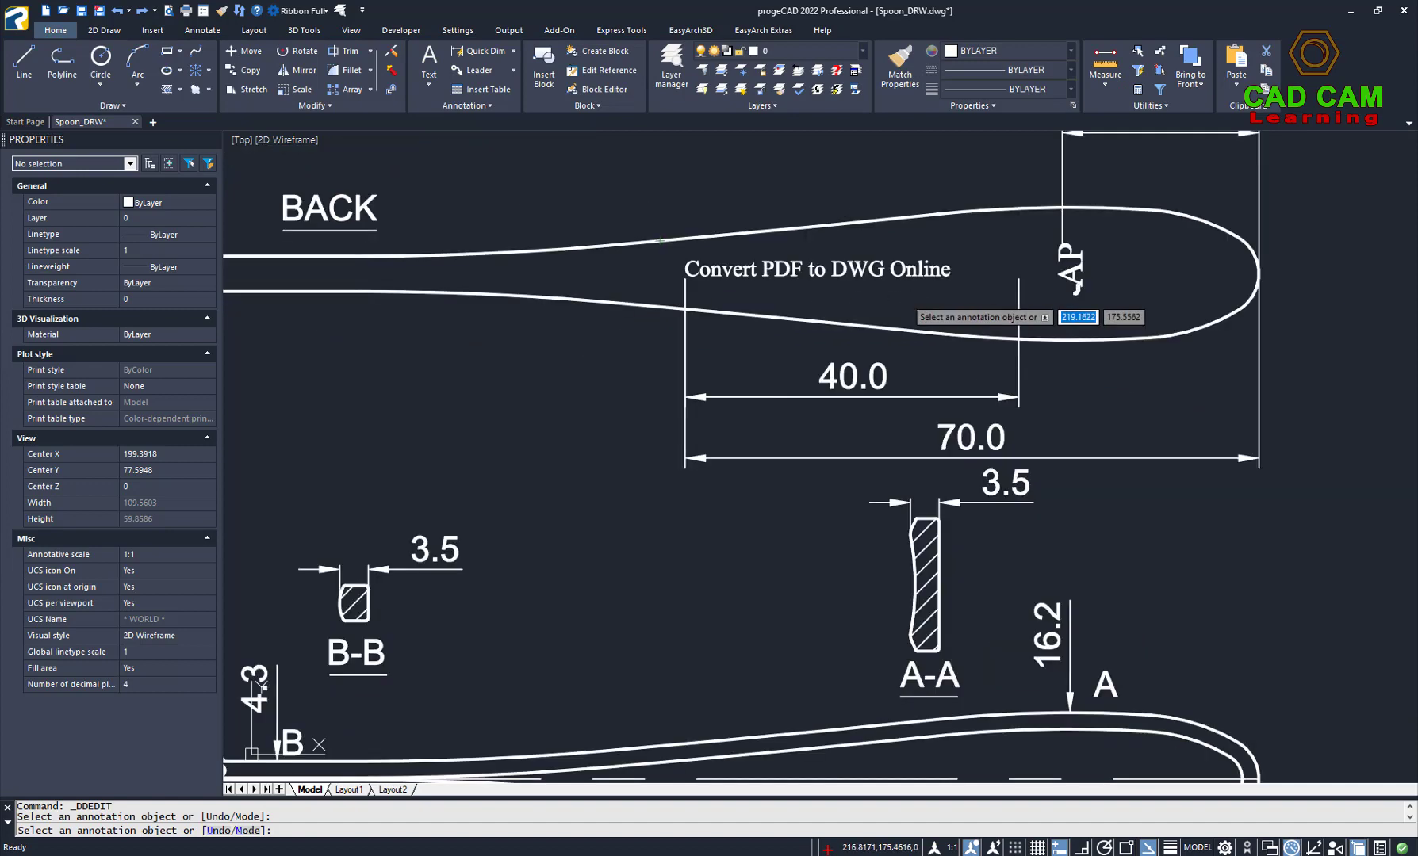
# End text editing, zoom to the full drawing, and launch Convert PDF to DWG.
pyautogui.press('Escape')
pyautogui.scroll(-6, 1084, 370)
pyautogui.scroll(1, 853, 518)
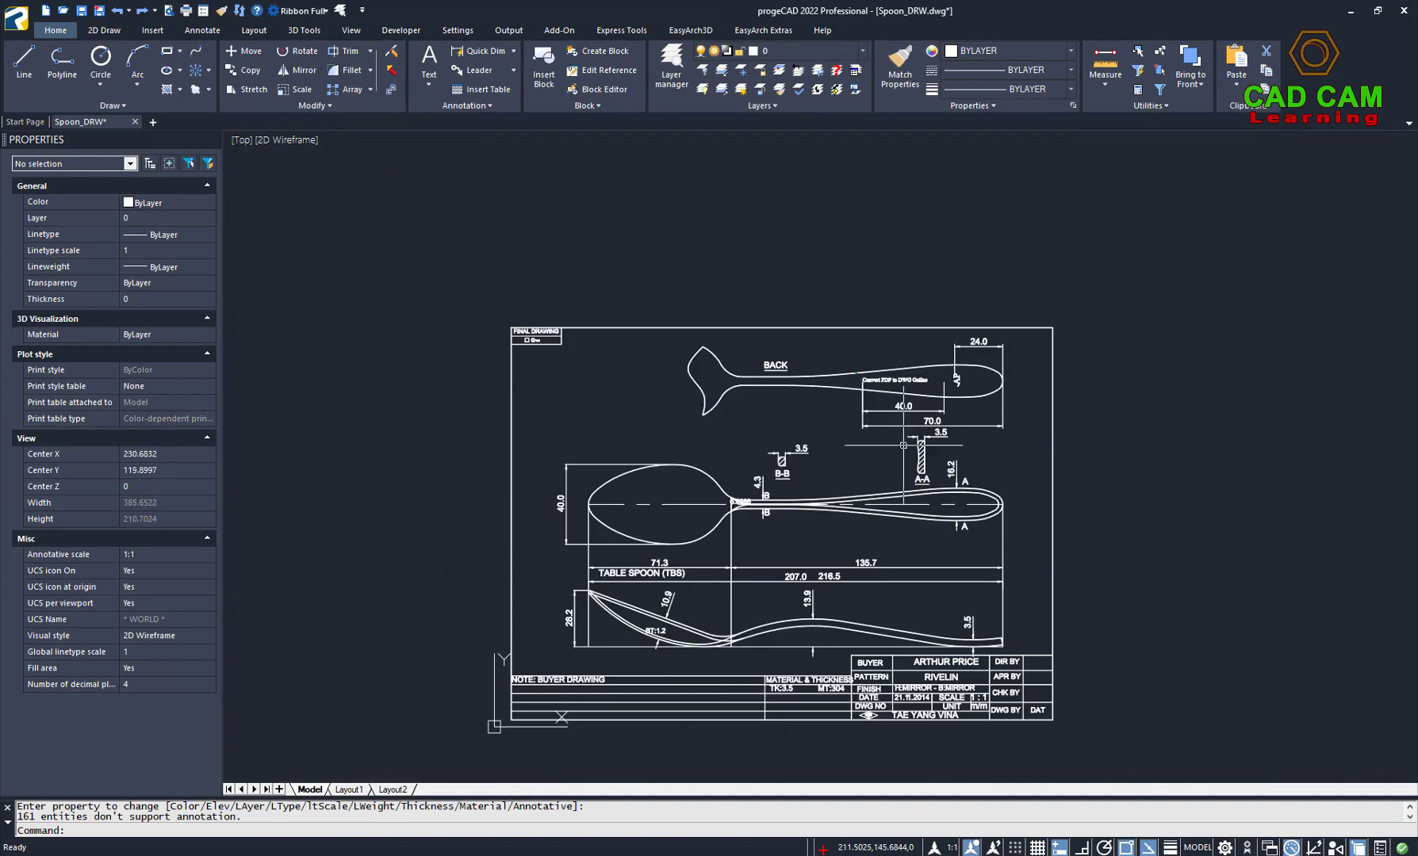
pyautogui.scroll(2, 853, 518)
pyautogui.scroll(-1, 853, 518)
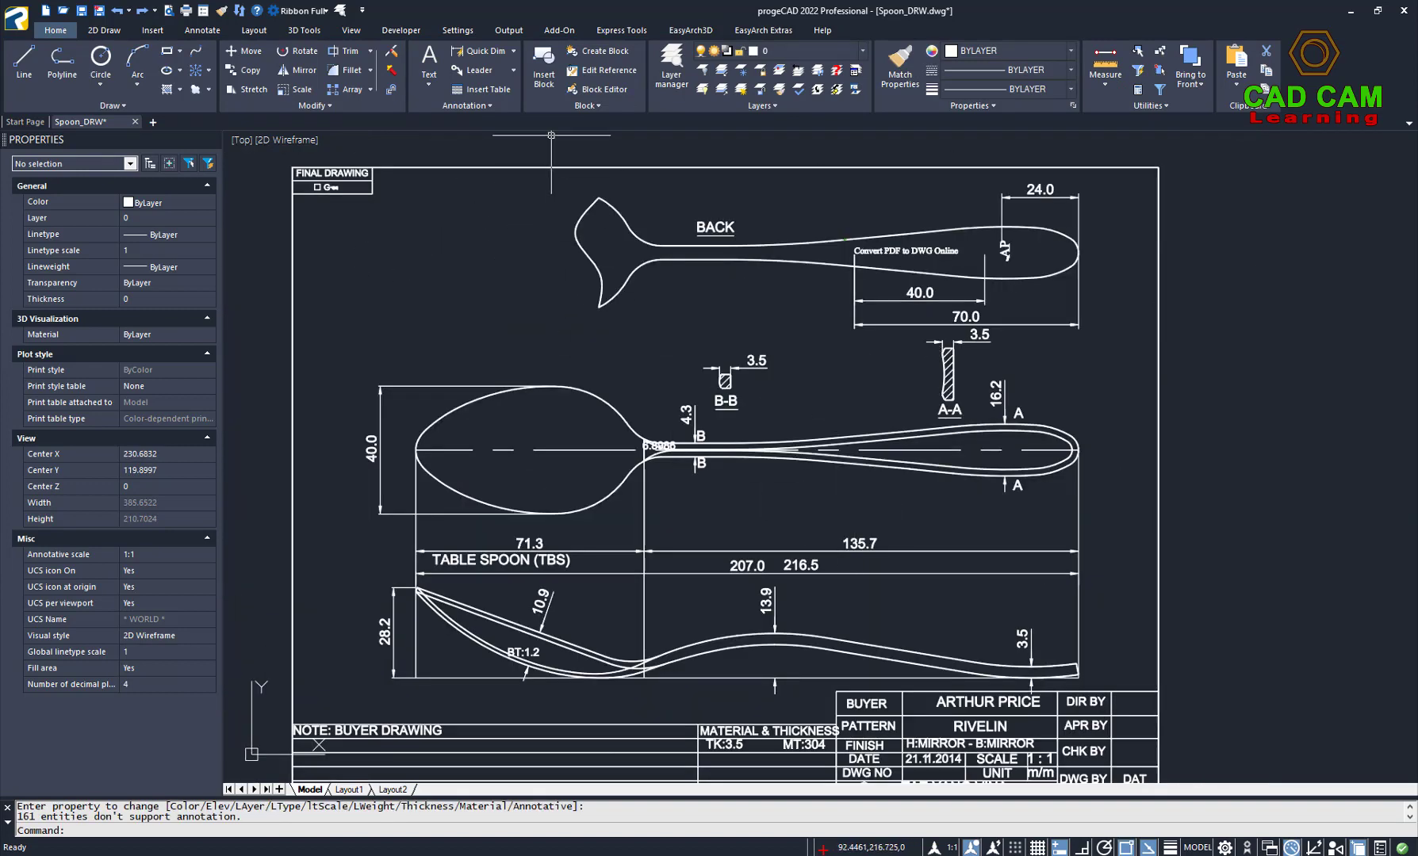
pyautogui.click(549, 32)
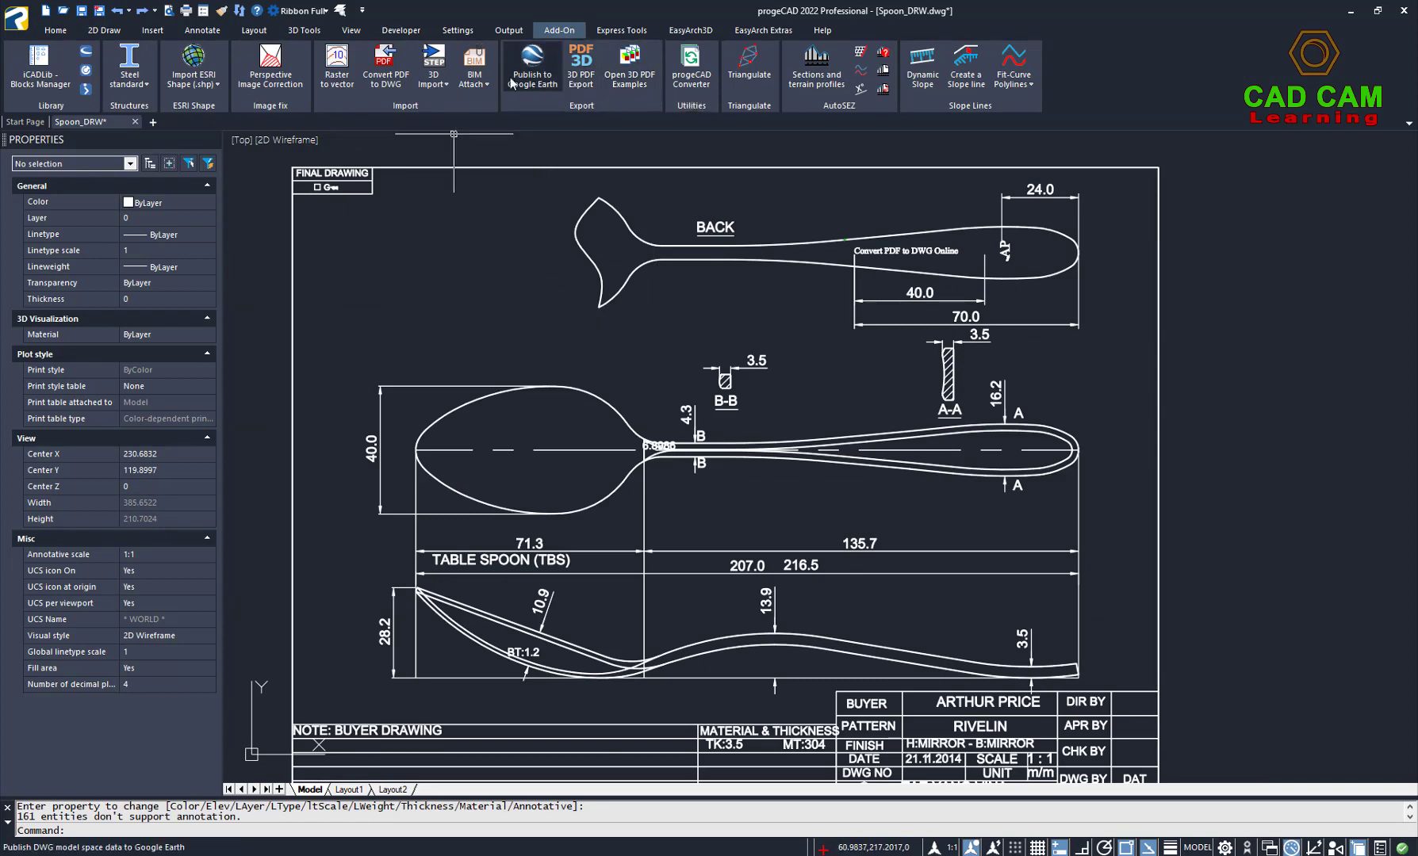
pyautogui.click(388, 79)
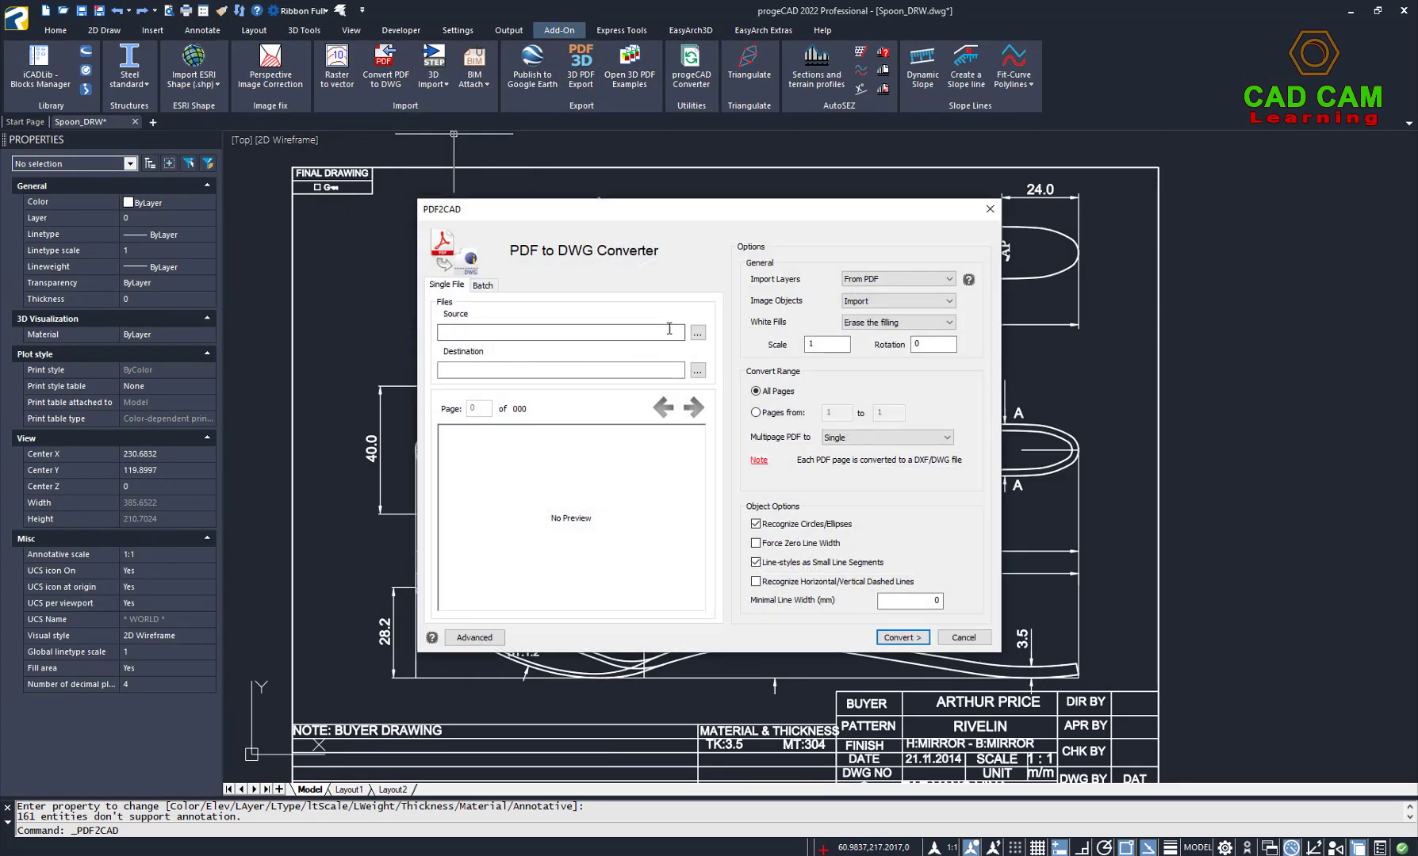
# Set Downloads\Spoon_DRW.pdf as the converter's source file.
pyautogui.click(698, 334)
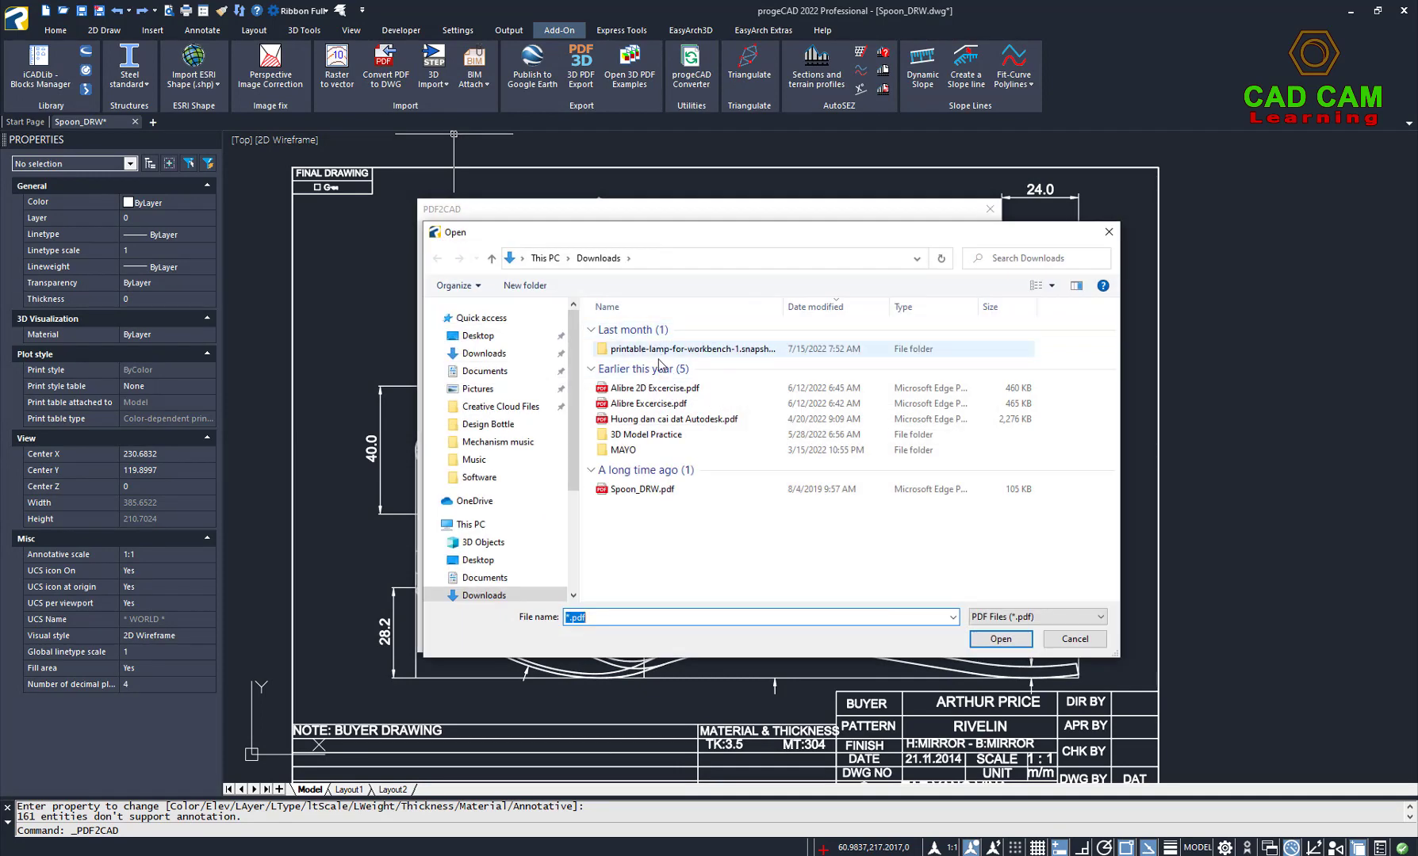
pyautogui.click(641, 492)
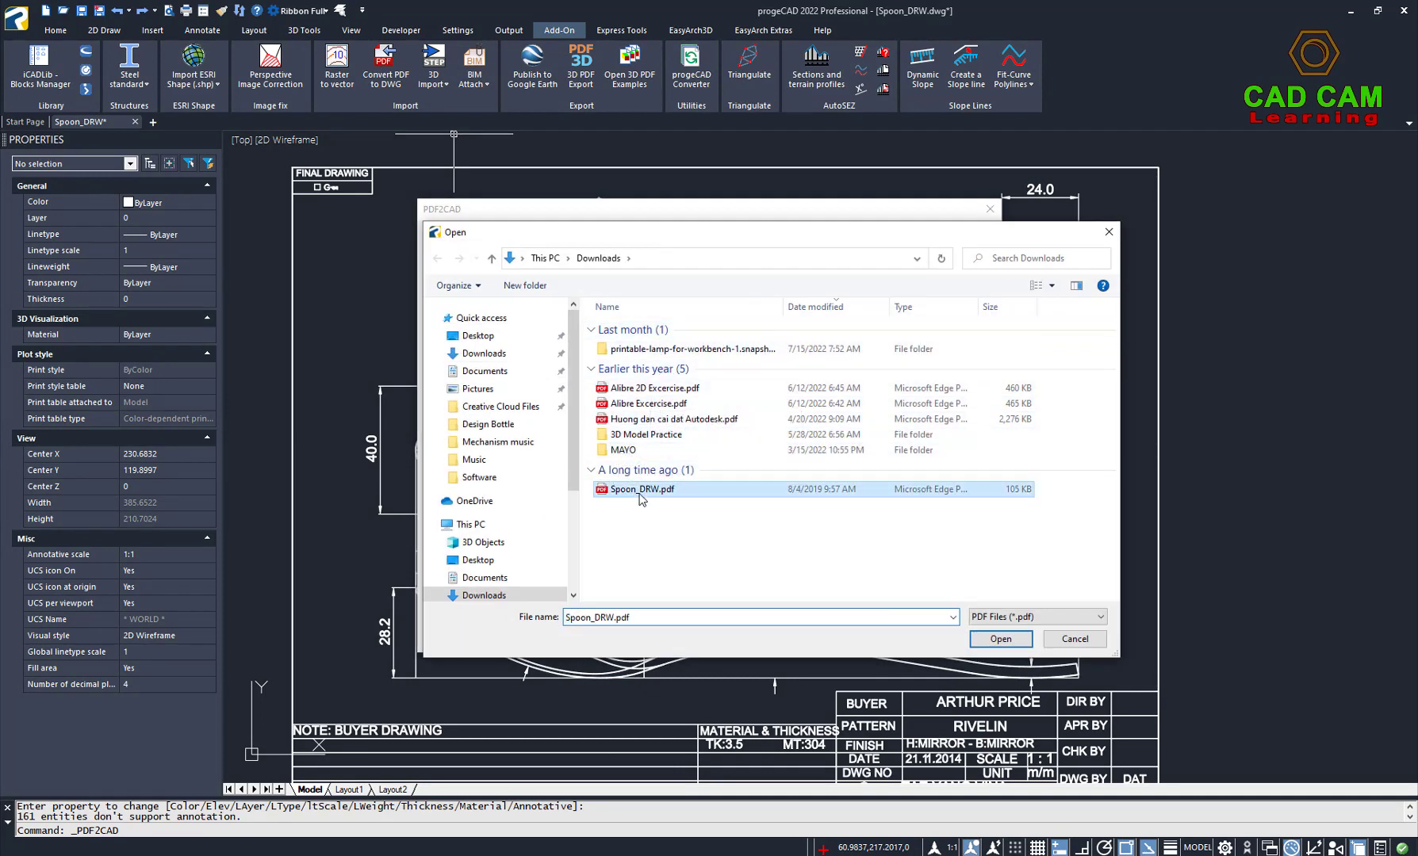
pyautogui.click(1000, 644)
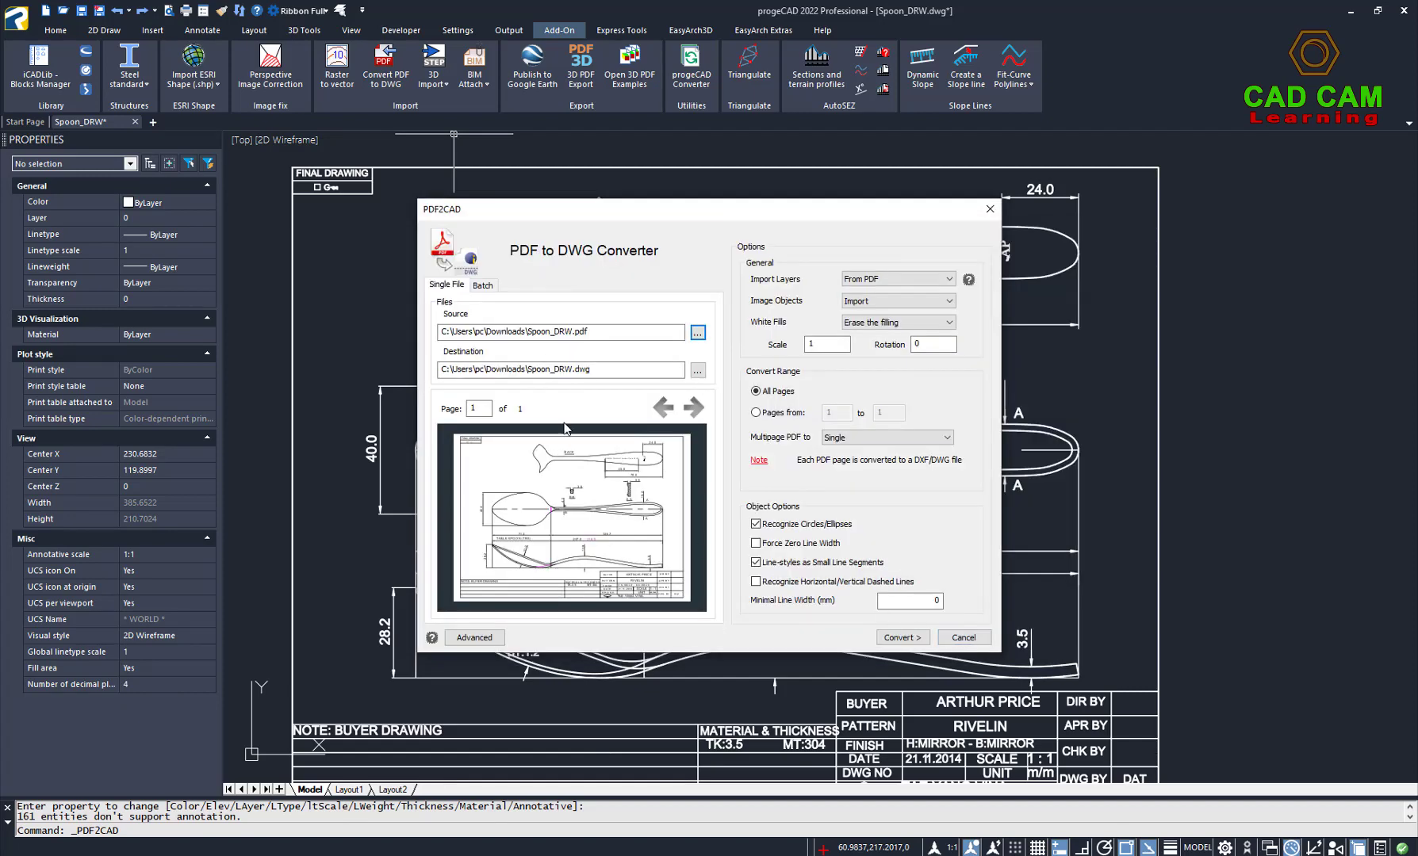
# Append _2 to the destination name and convert to Spoon_DRW_2.dwg.
pyautogui.click(582, 369)
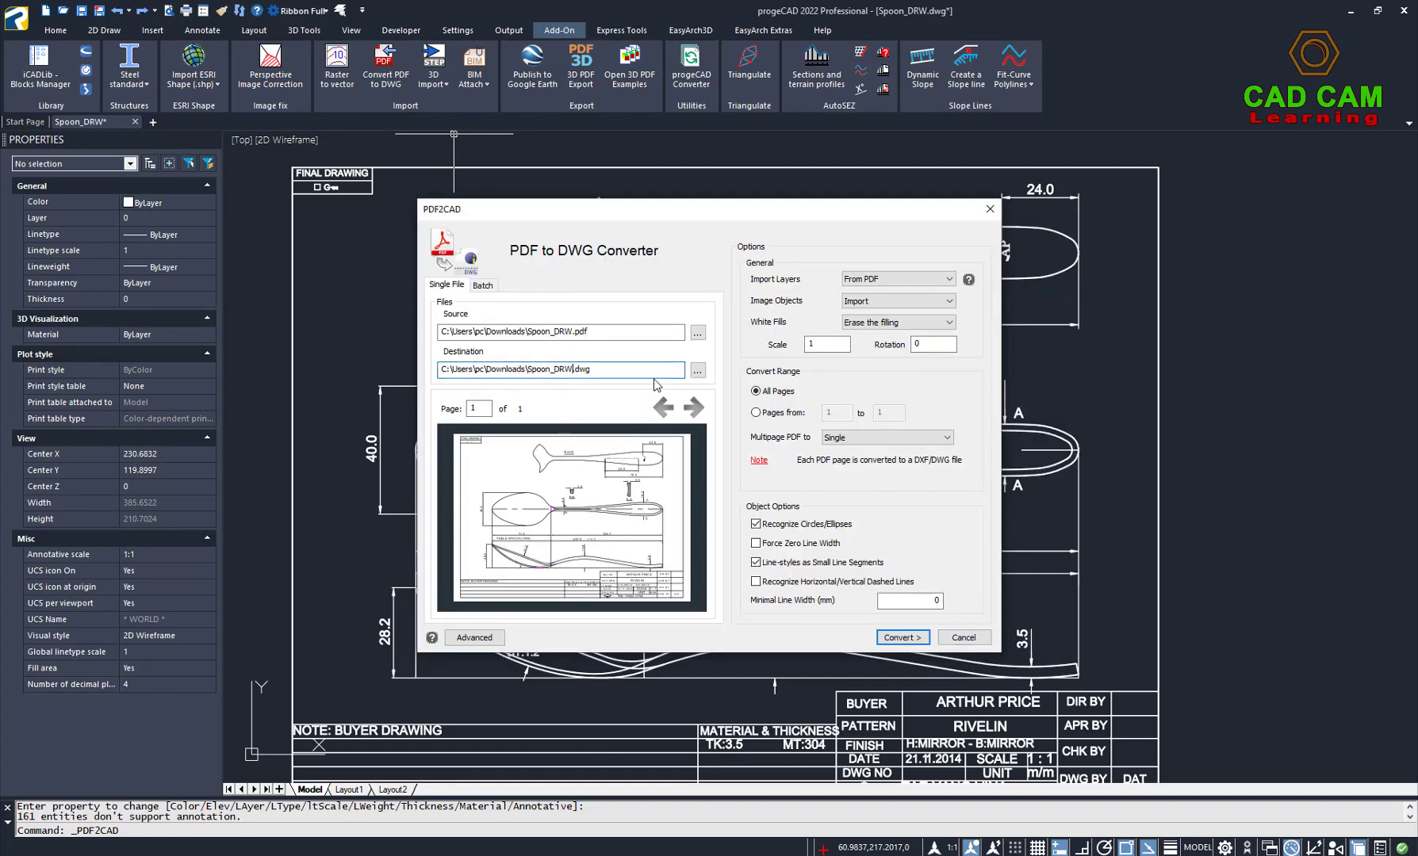
pyautogui.write('_2')
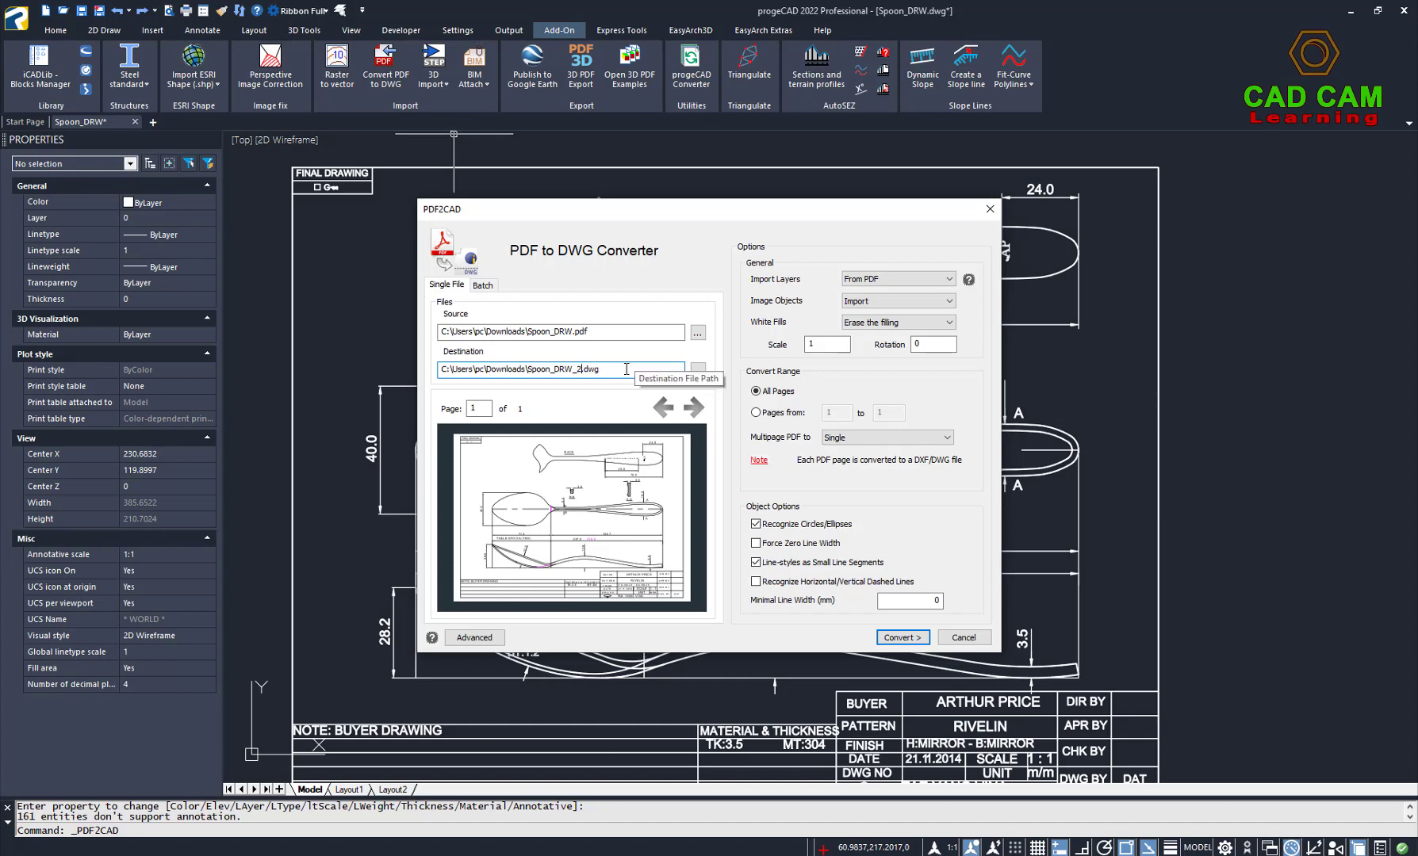
pyautogui.moveTo(529, 367); pyautogui.dragTo(642, 374)
pyautogui.click(620, 332)
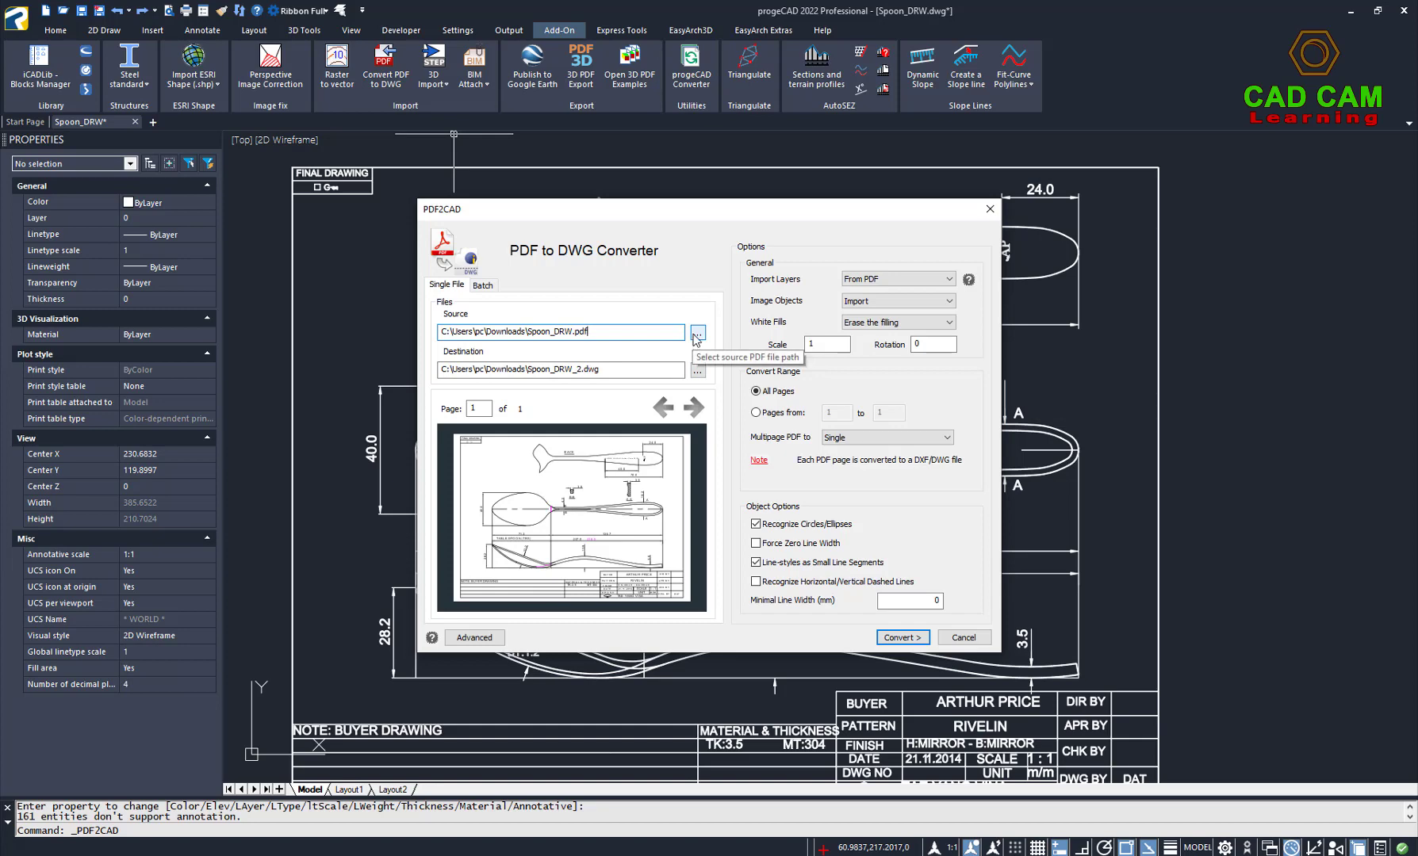
pyautogui.click(695, 335)
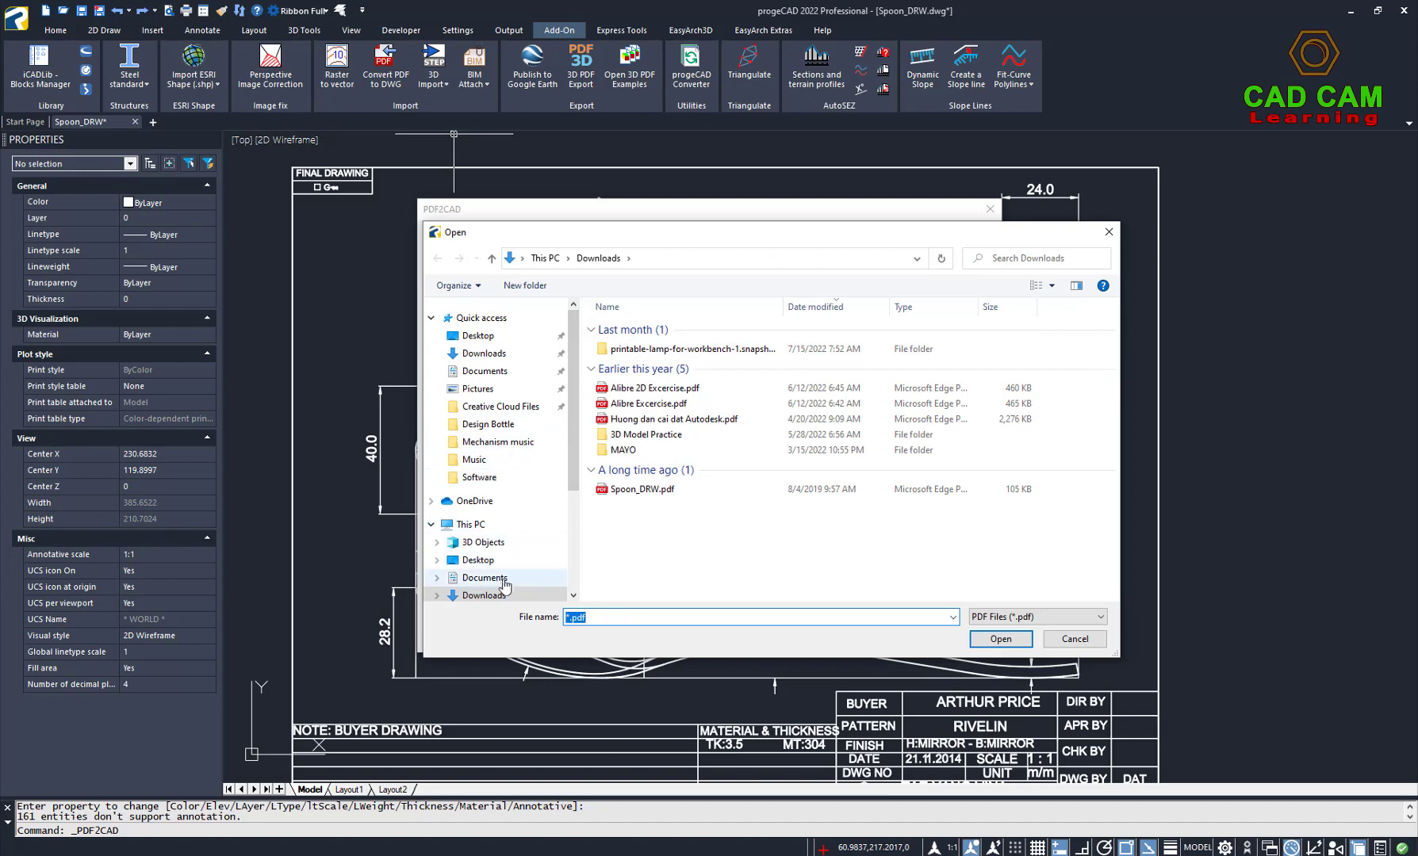
pyautogui.click(1092, 644)
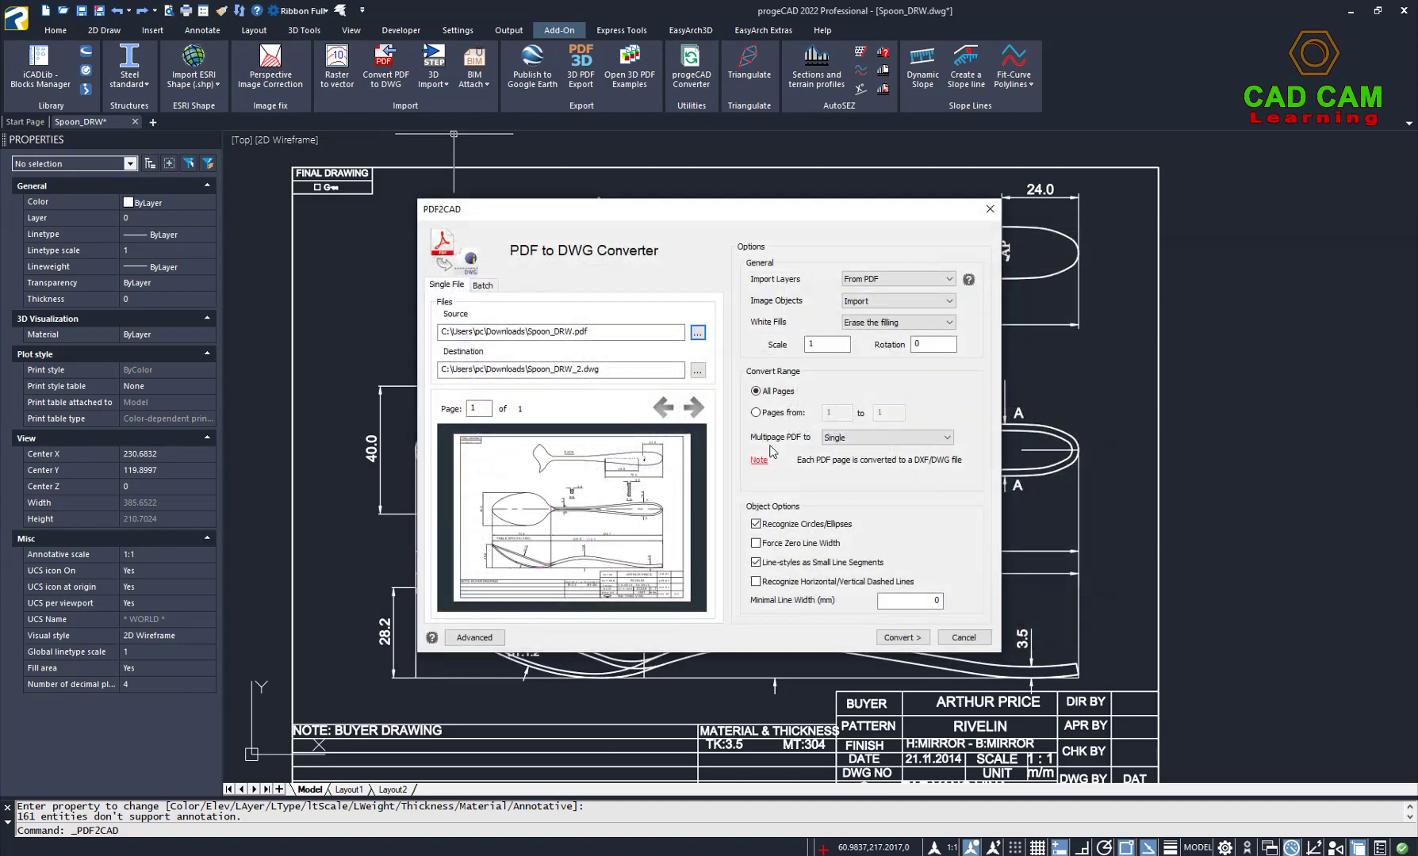
pyautogui.click(901, 638)
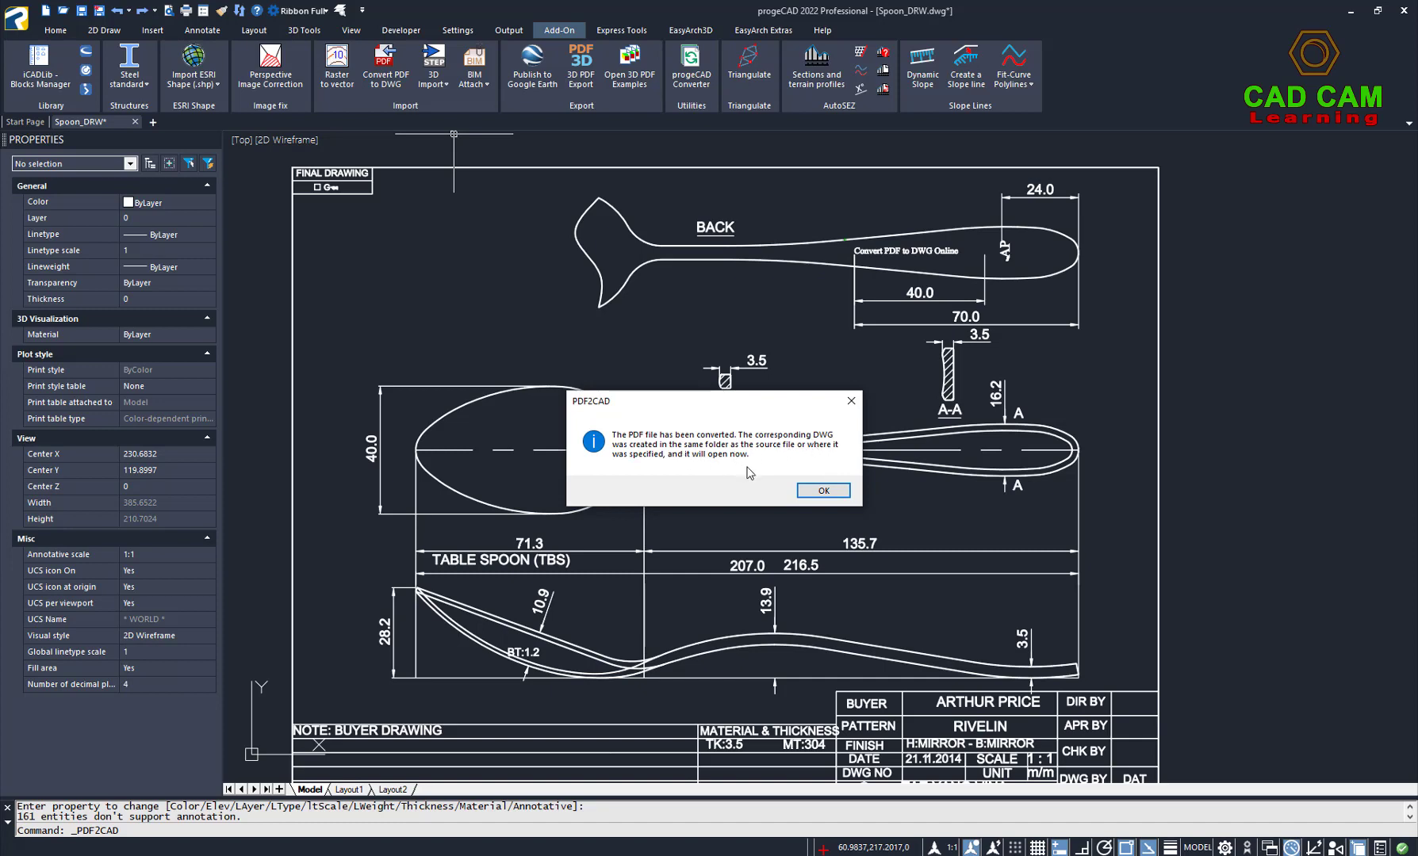
# Accept the conversion message and zoom around the new Spoon_DRW_2 drawing.
pyautogui.click(825, 492)
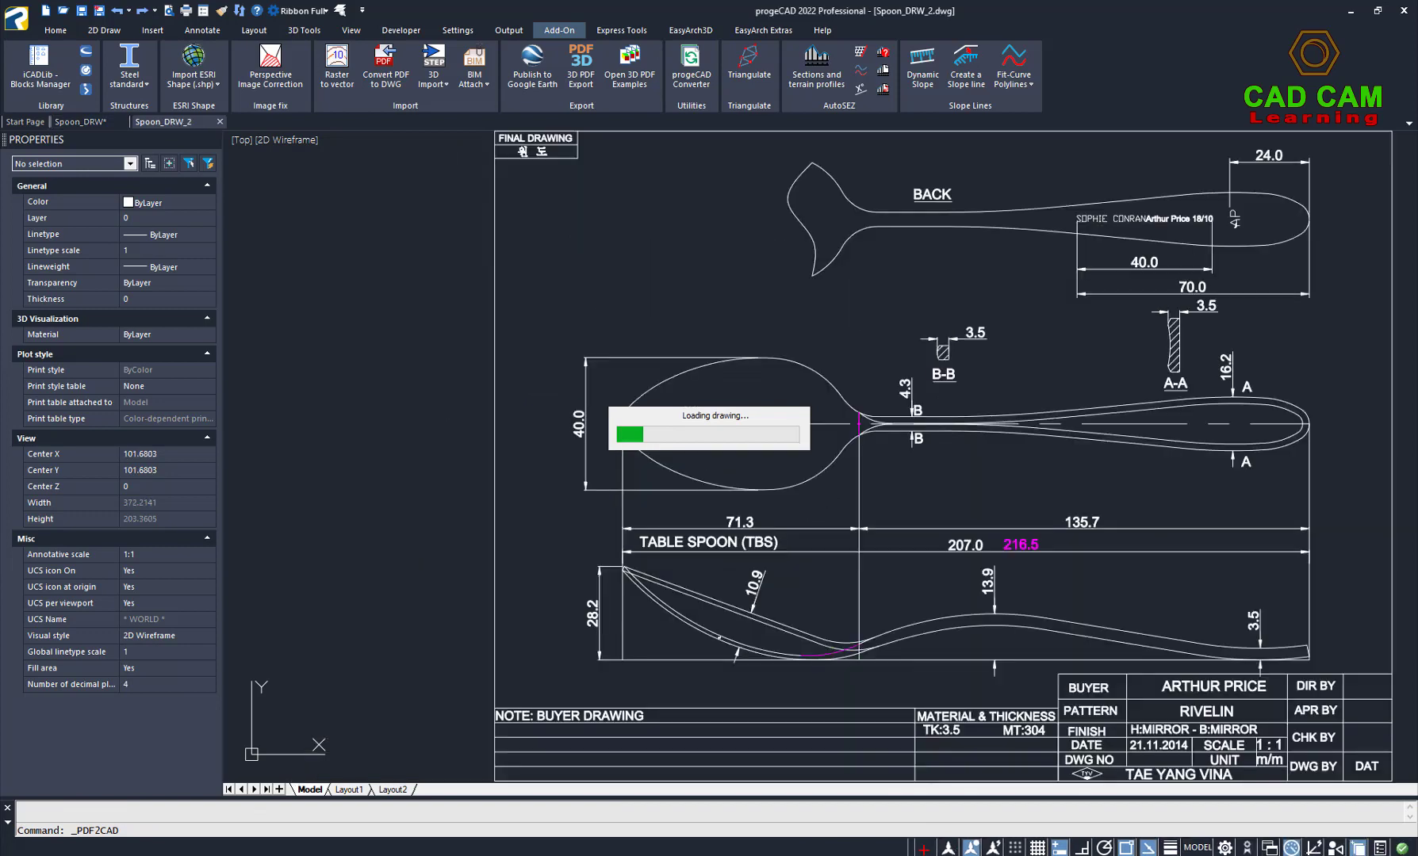
pyautogui.scroll(-3, 762, 506)
pyautogui.scroll(5, 809, 522)
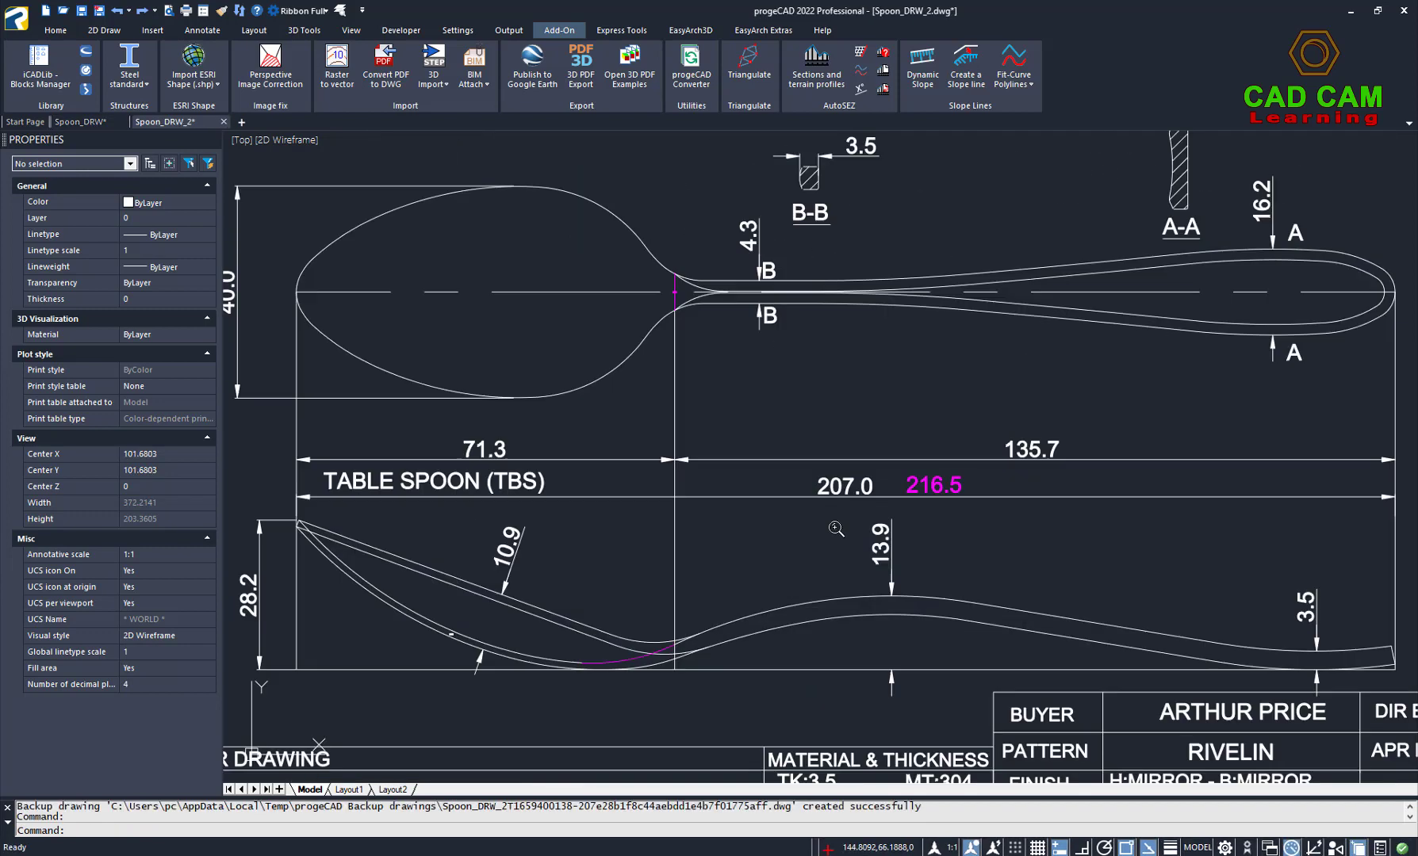
pyautogui.scroll(-2, 809, 522)
pyautogui.scroll(5, 710, 401)
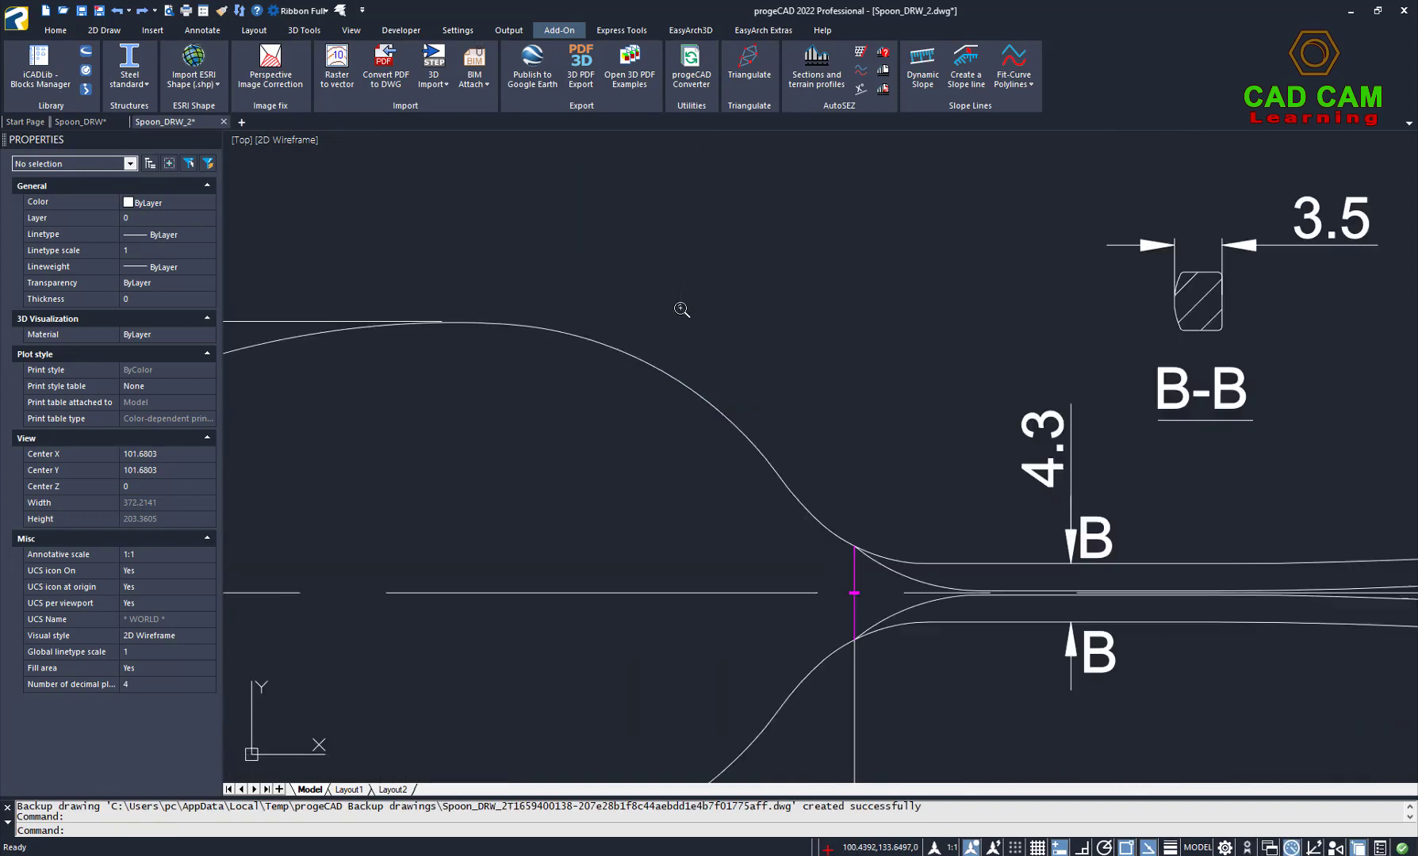
# Select the spoon bowl outline to confirm it is a polyline.
pyautogui.click(705, 401)
pyautogui.scroll(-2, 796, 451)
pyautogui.scroll(-2, 795, 476)
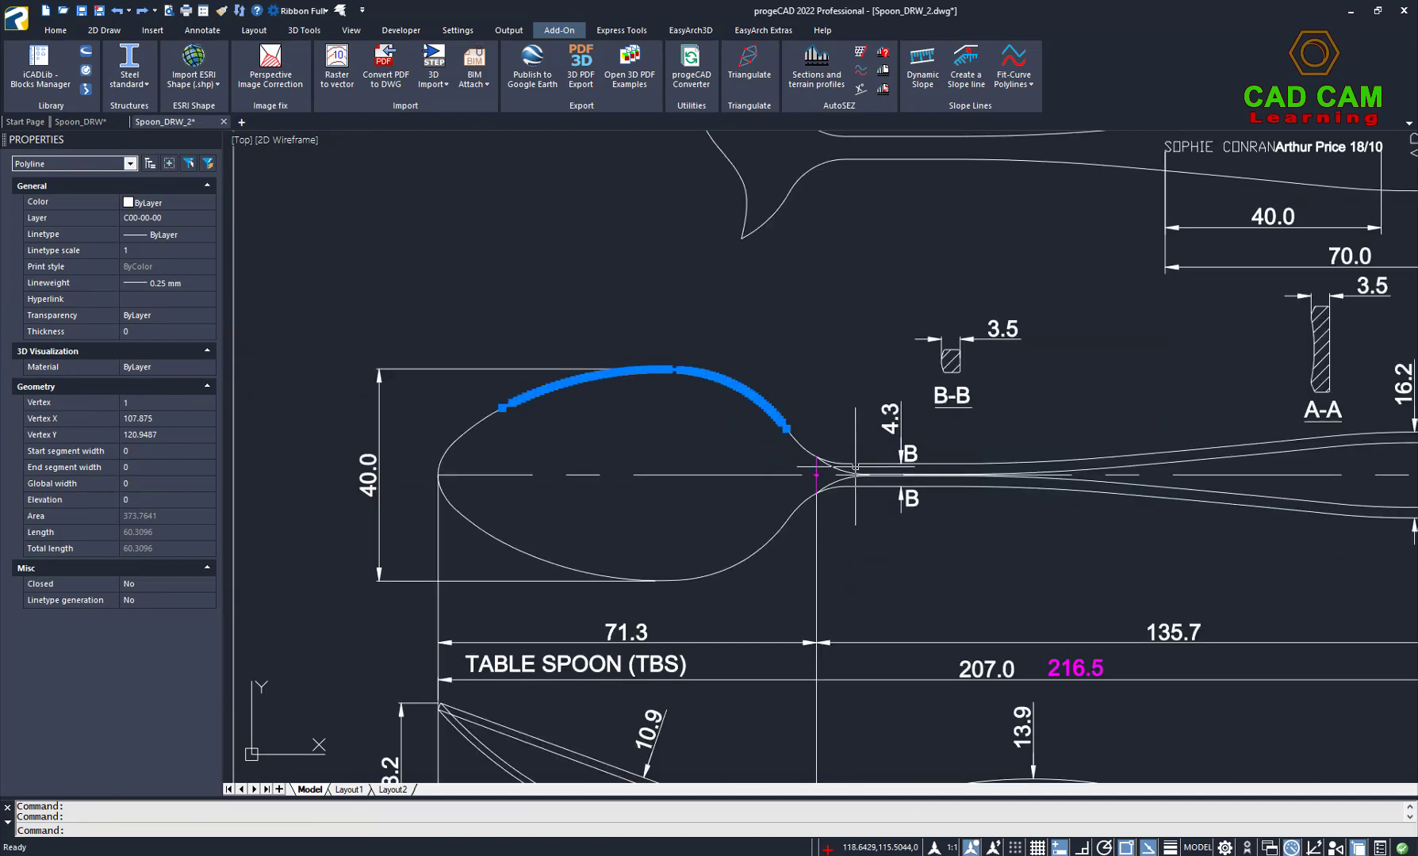
pyautogui.scroll(-2, 795, 510)
pyautogui.press('Escape')
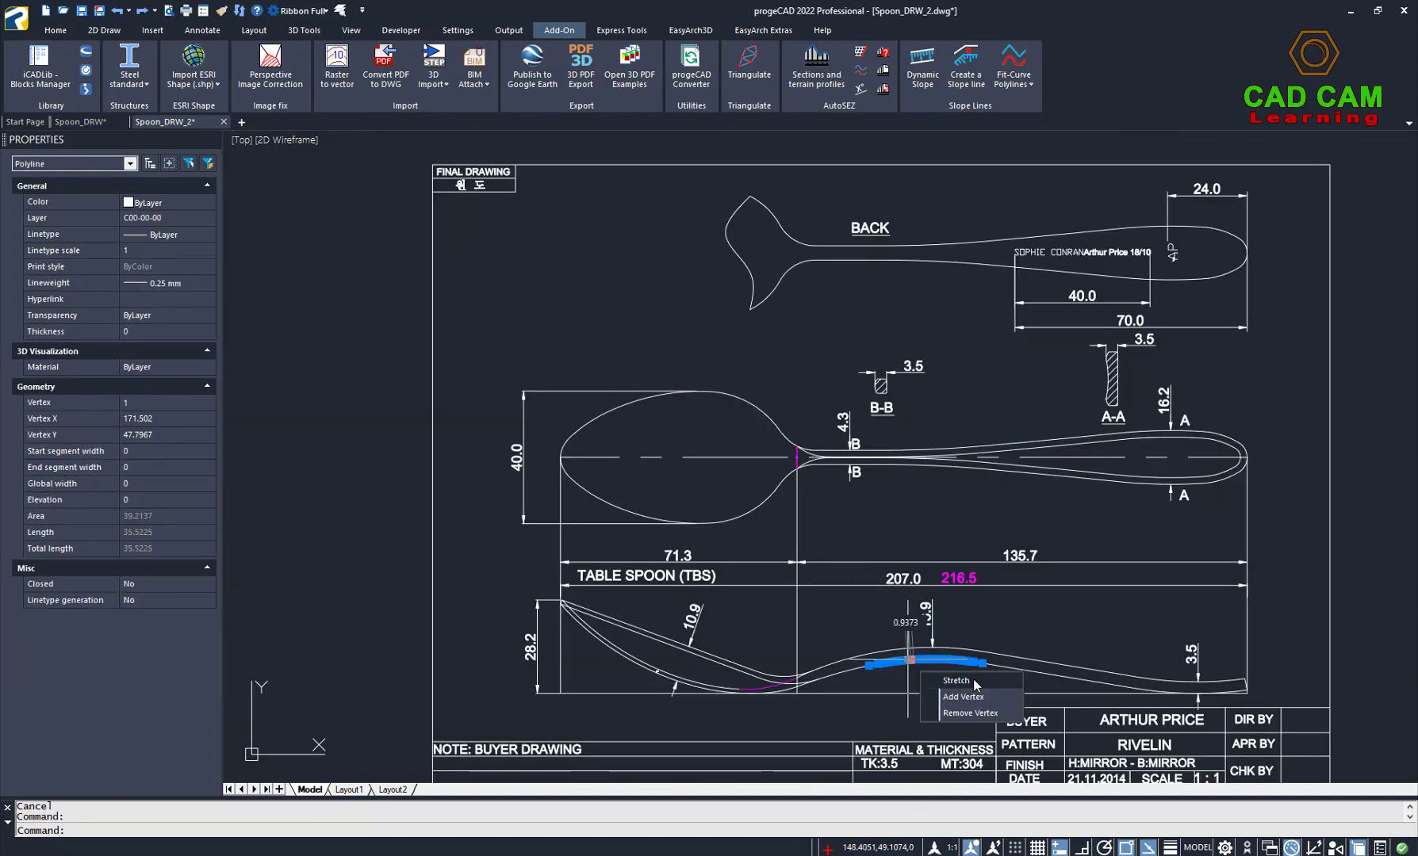
# Window-select the side-view spoon curve to confirm it is also a polyline.
pyautogui.click(1065, 659)
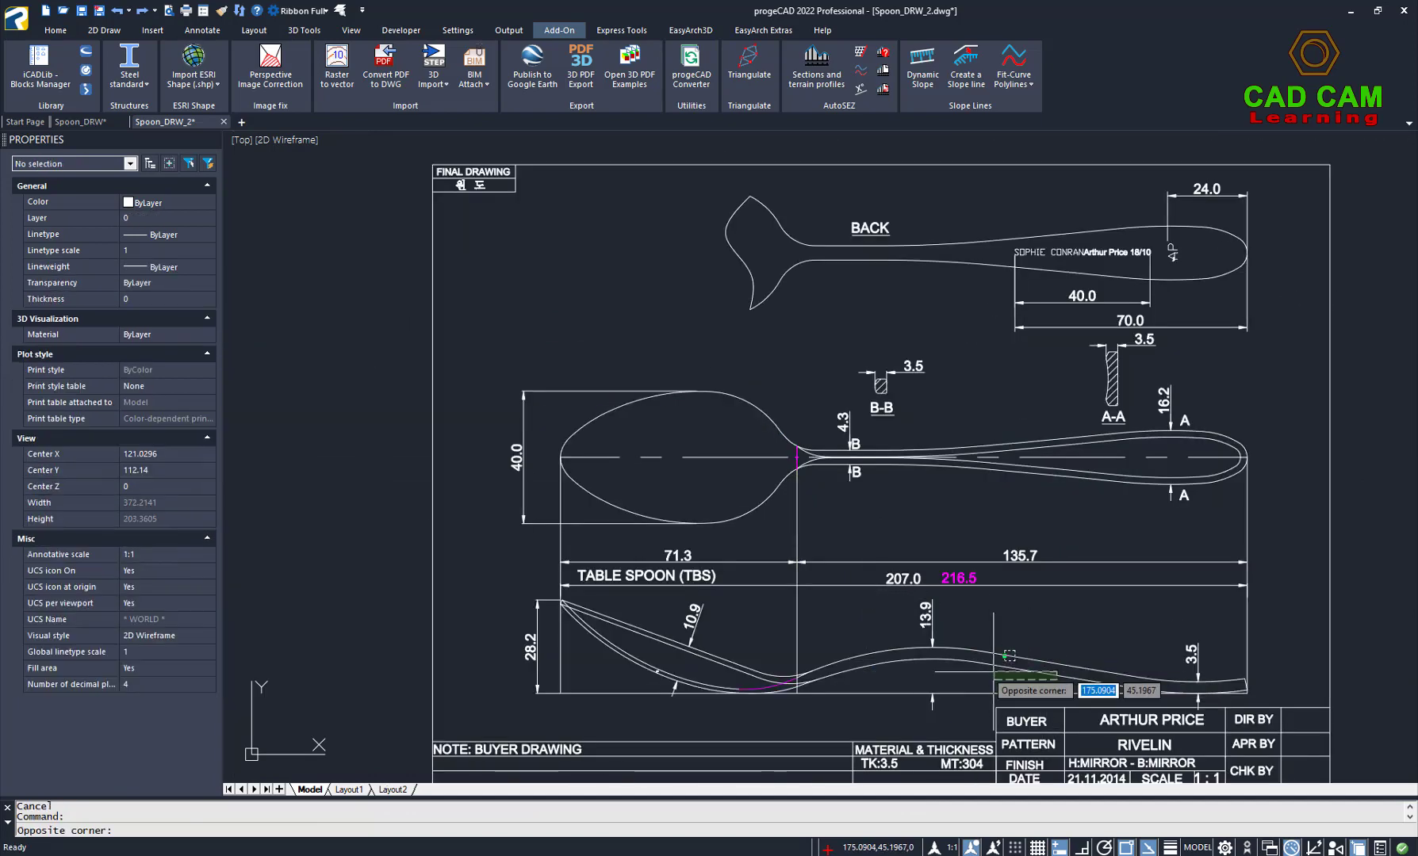
pyautogui.click(943, 682)
pyautogui.scroll(-2, 840, 460)
pyautogui.scroll(-2, 991, 508)
pyautogui.press('Escape')
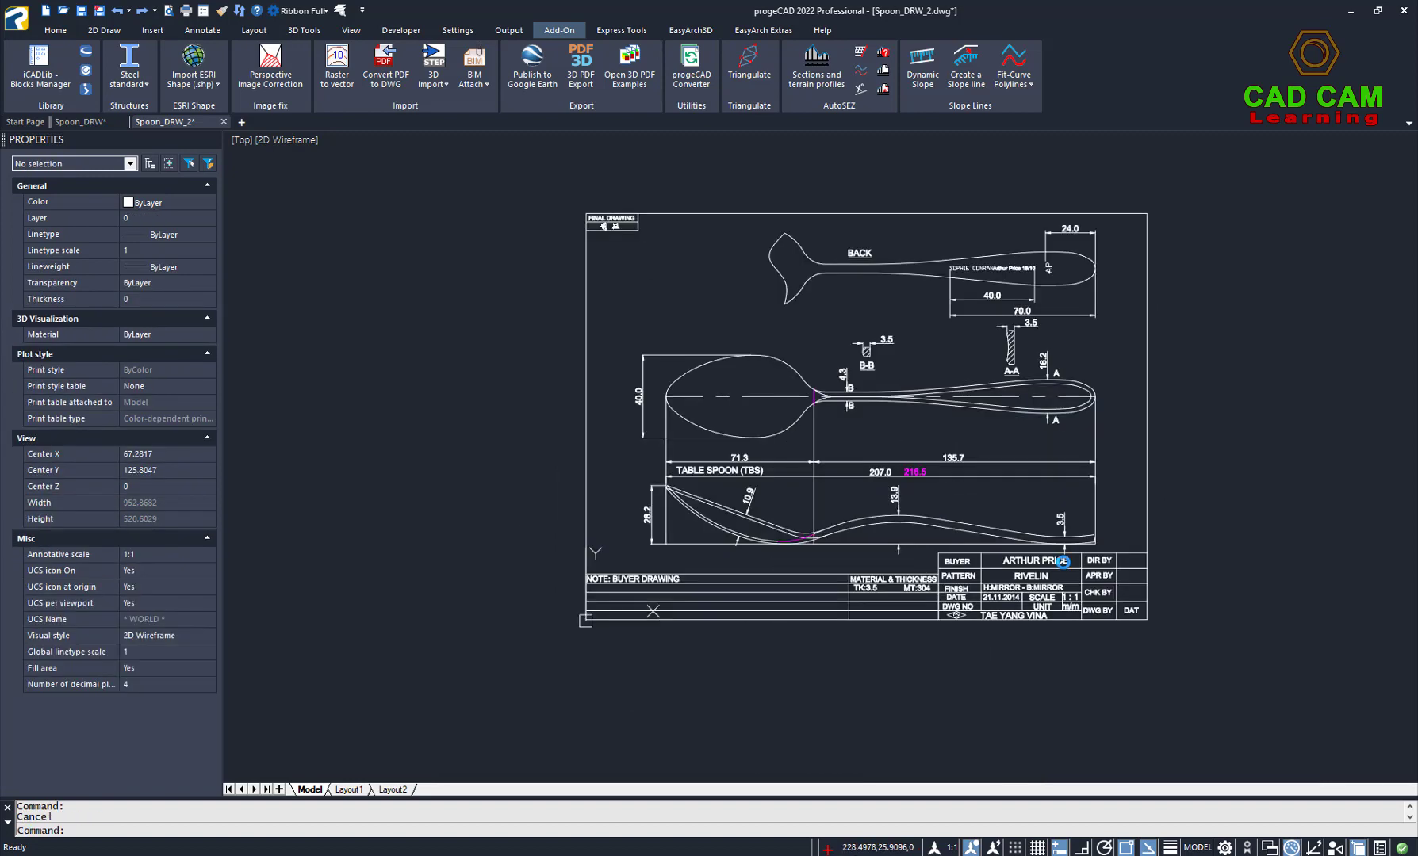
pyautogui.scroll(5, 991, 587)
# Replace the title block's BUYER value with 'Better quality'.
pyautogui.doubleClick(1001, 576)
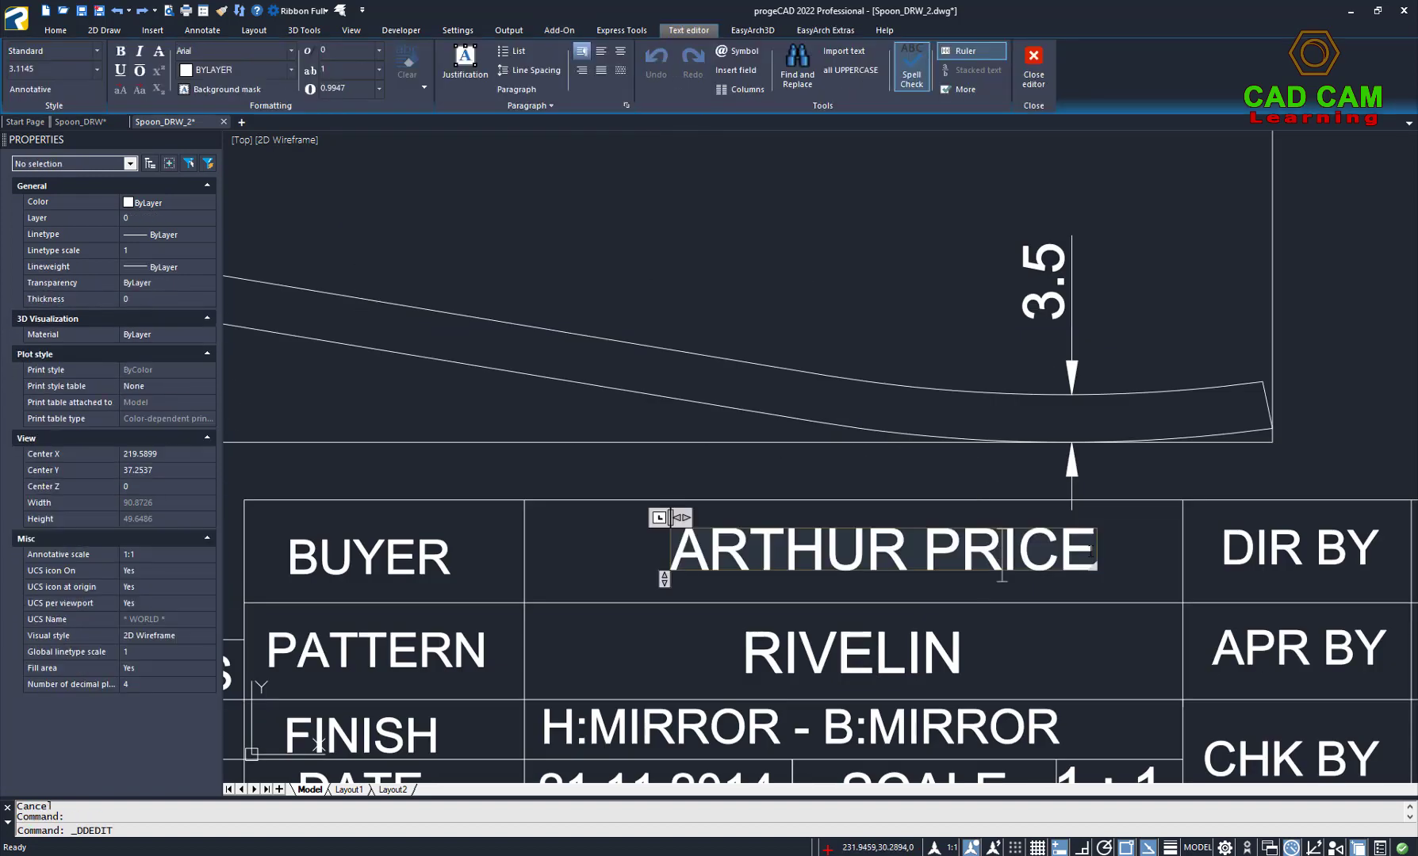
pyautogui.moveTo(1097, 555); pyautogui.dragTo(603, 515)
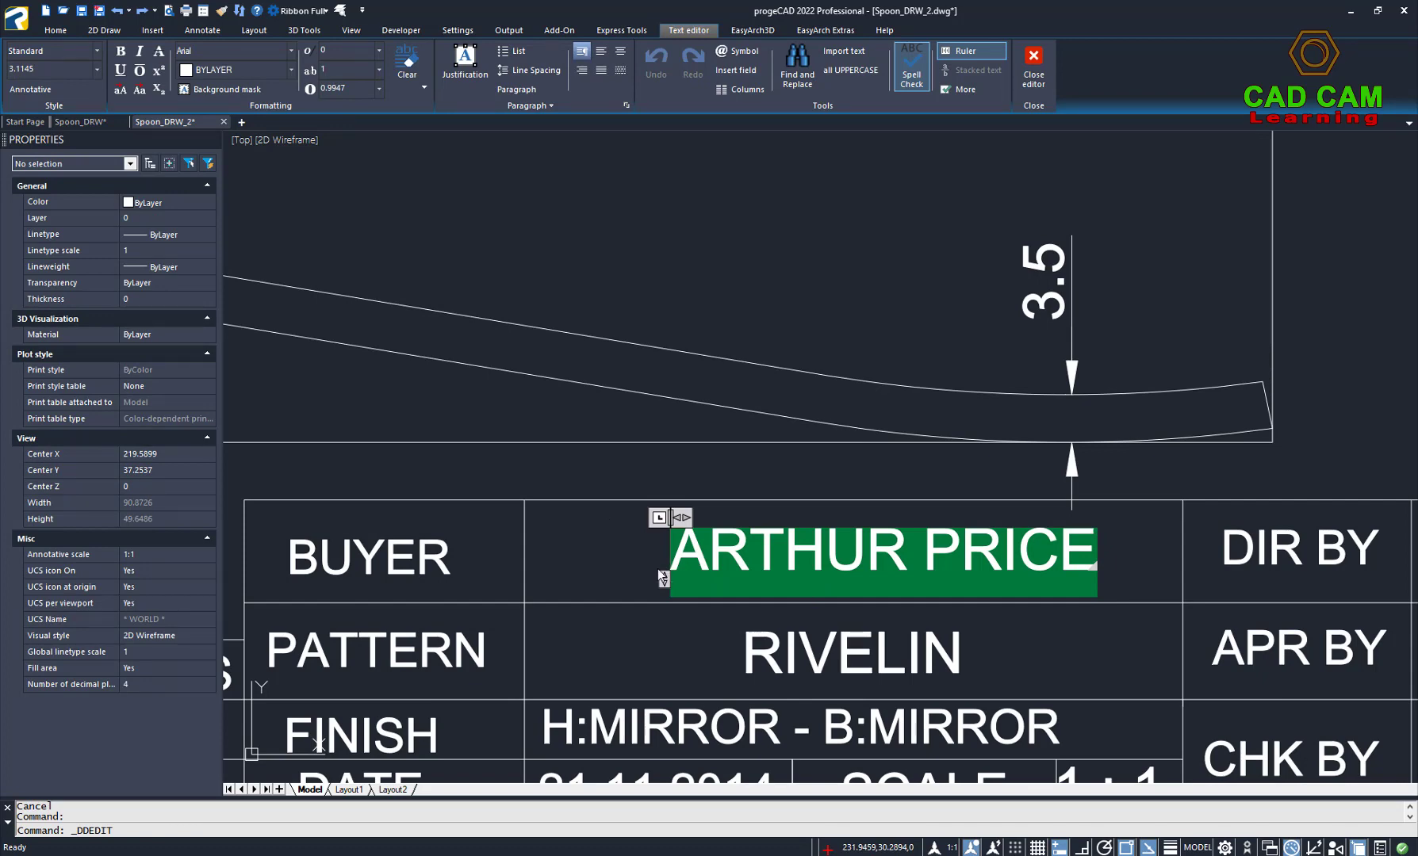
pyautogui.write('bett')
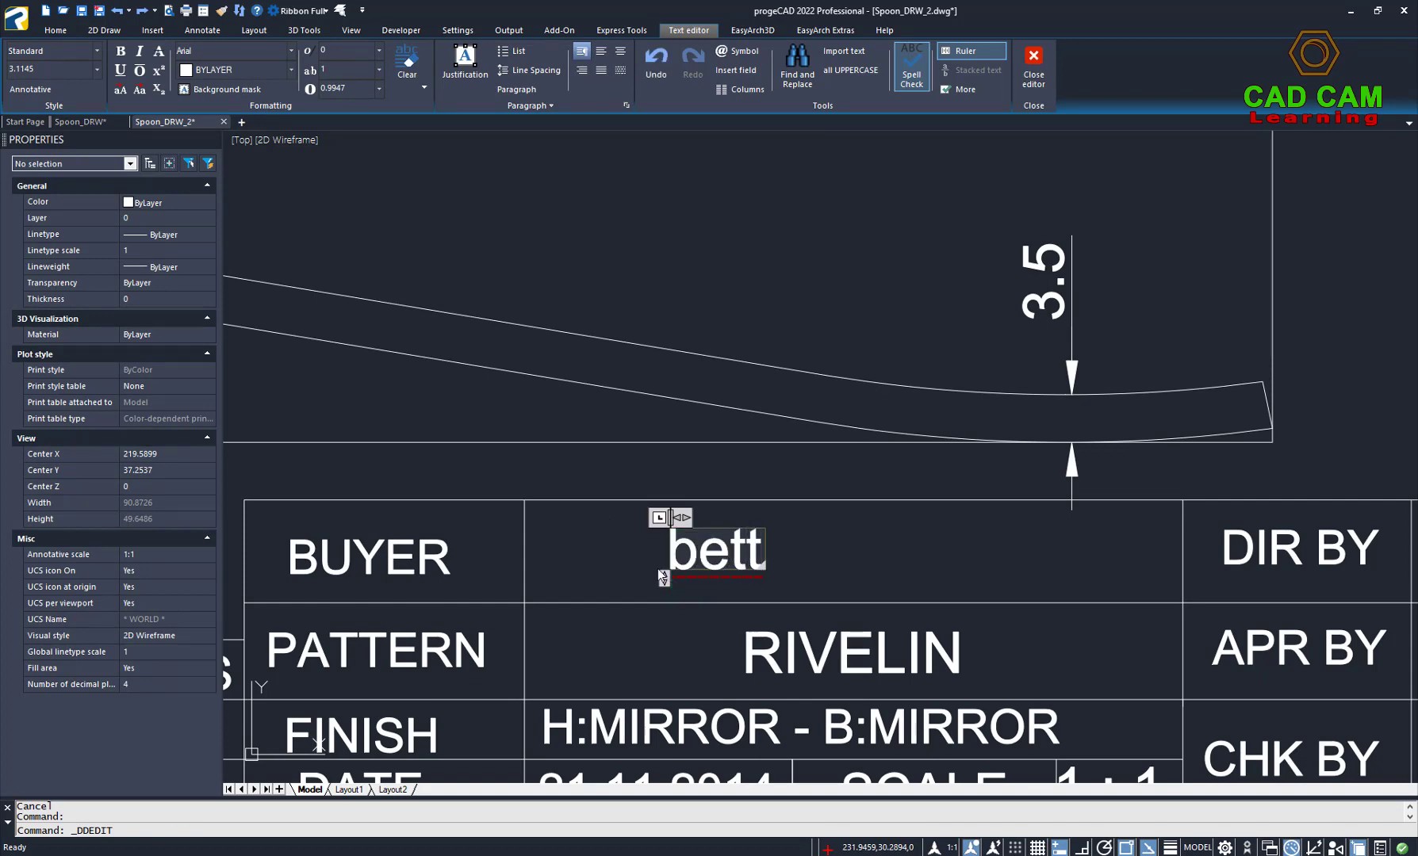
pyautogui.press('BackSpace')
pyautogui.press('BackSpace')
pyautogui.press('BackSpace')
pyautogui.press('BackSpace')
pyautogui.write('Bet')
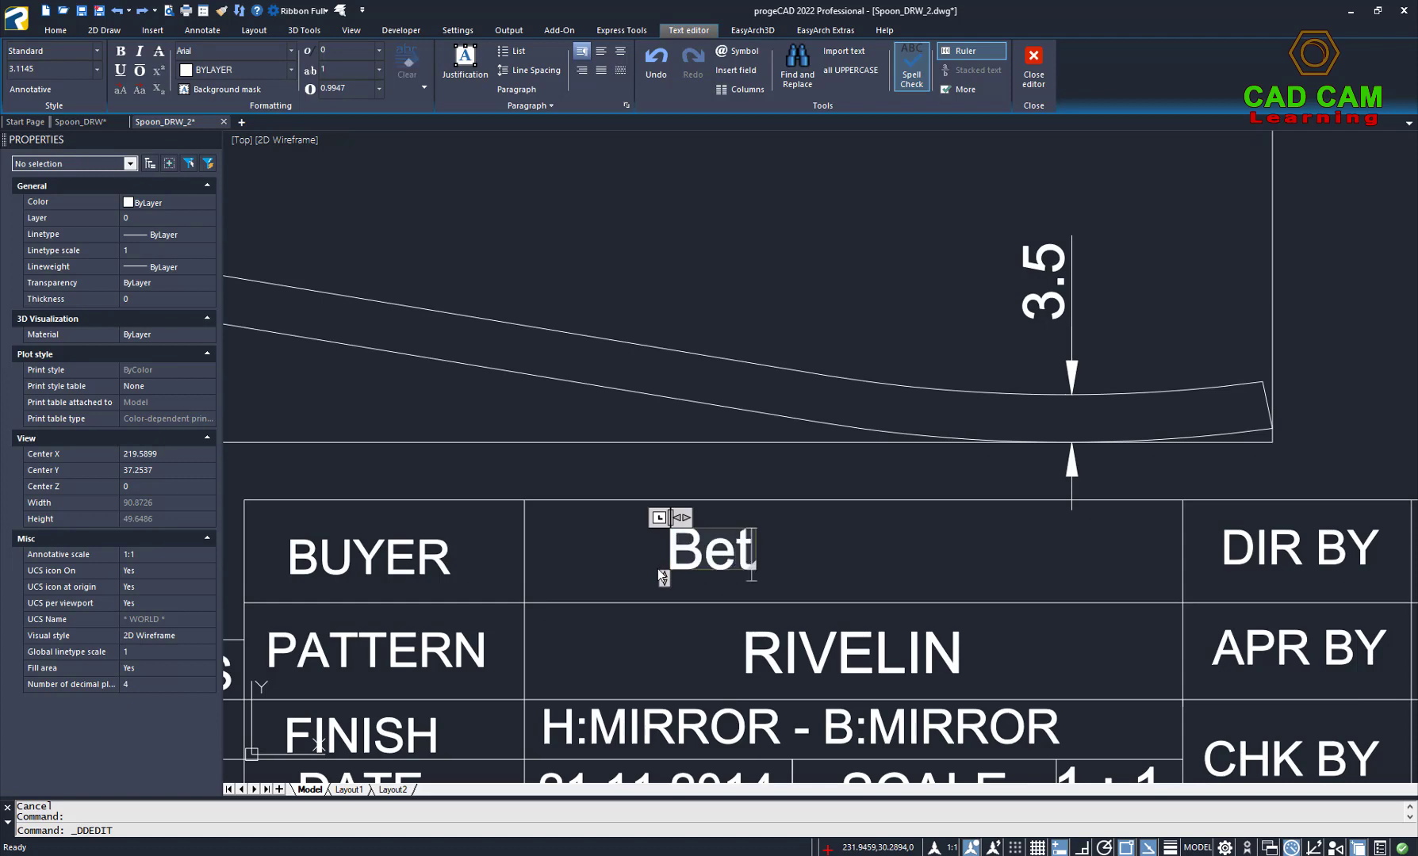
pyautogui.write('ter ')
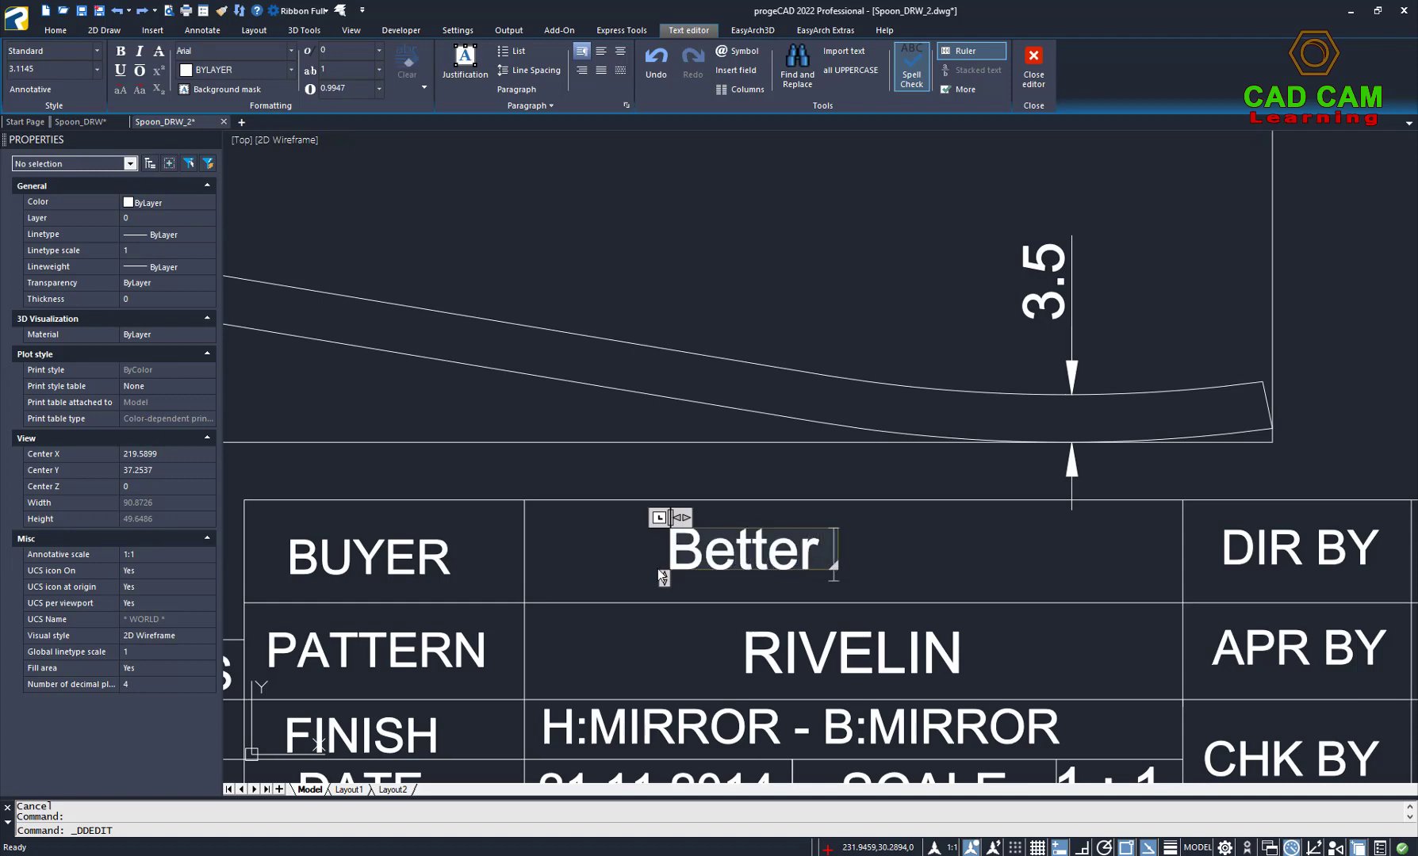
pyautogui.write('qu')
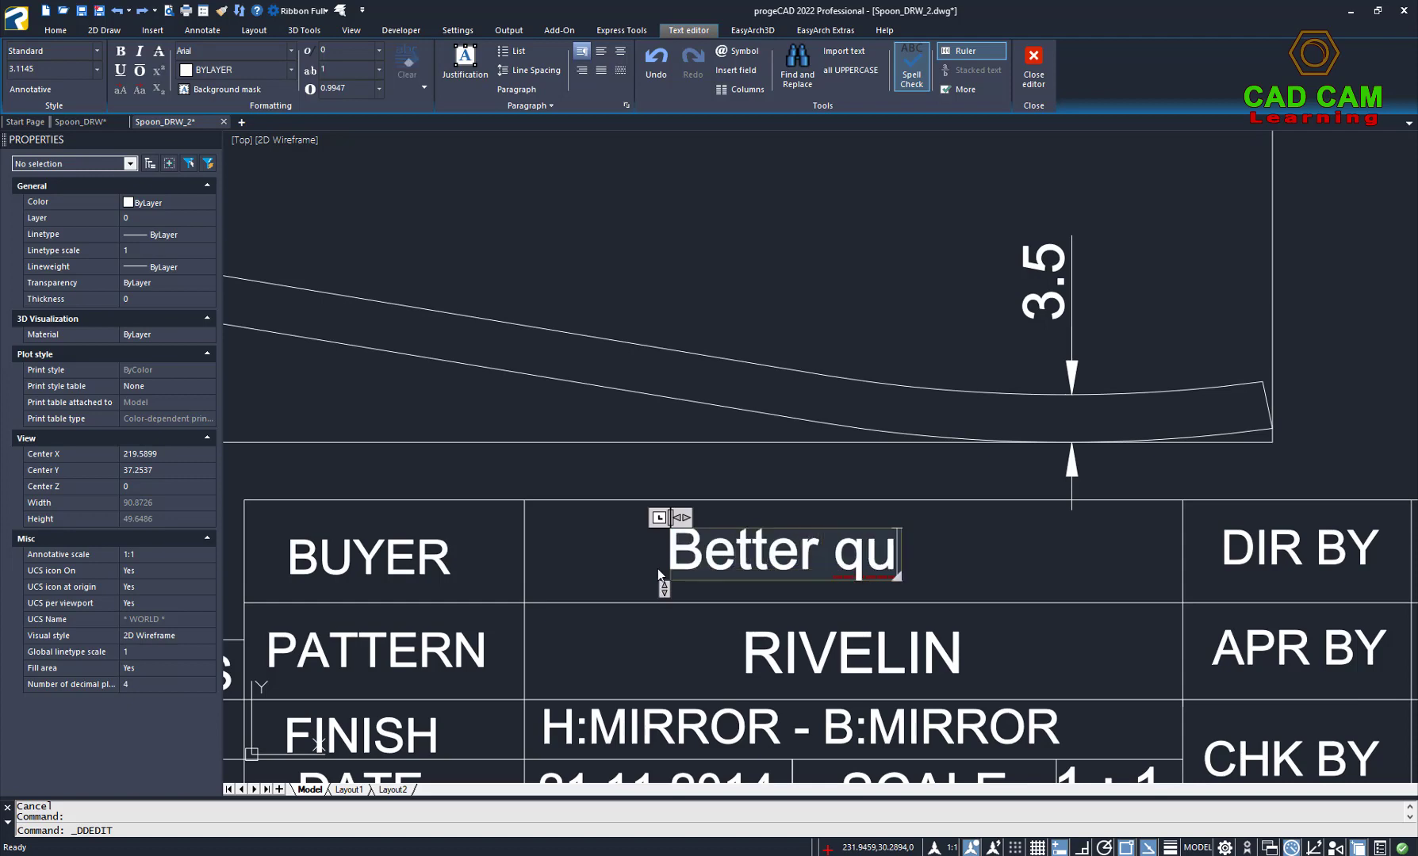
pyautogui.write('ality')
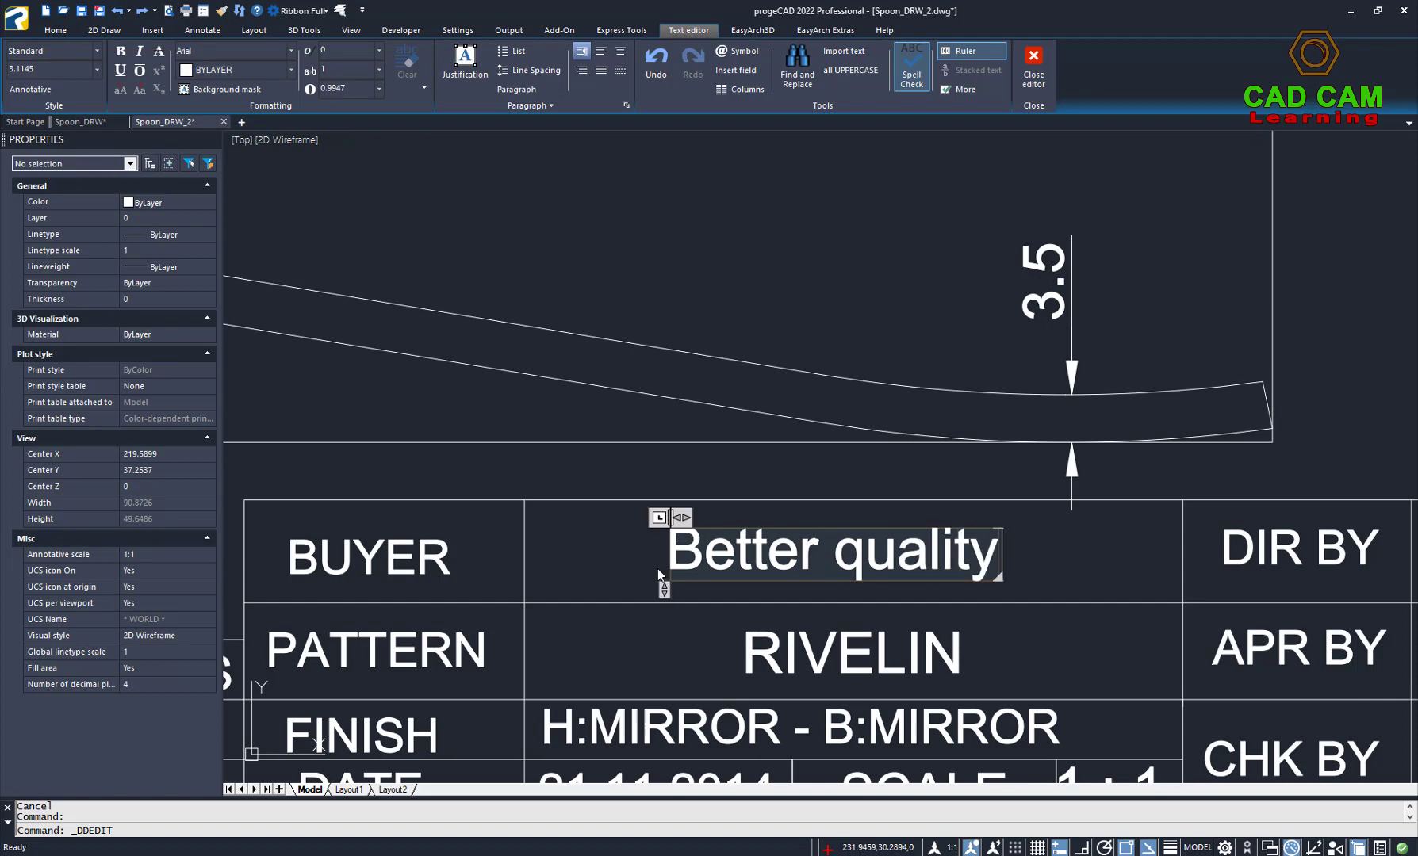
pyautogui.click(1009, 639)
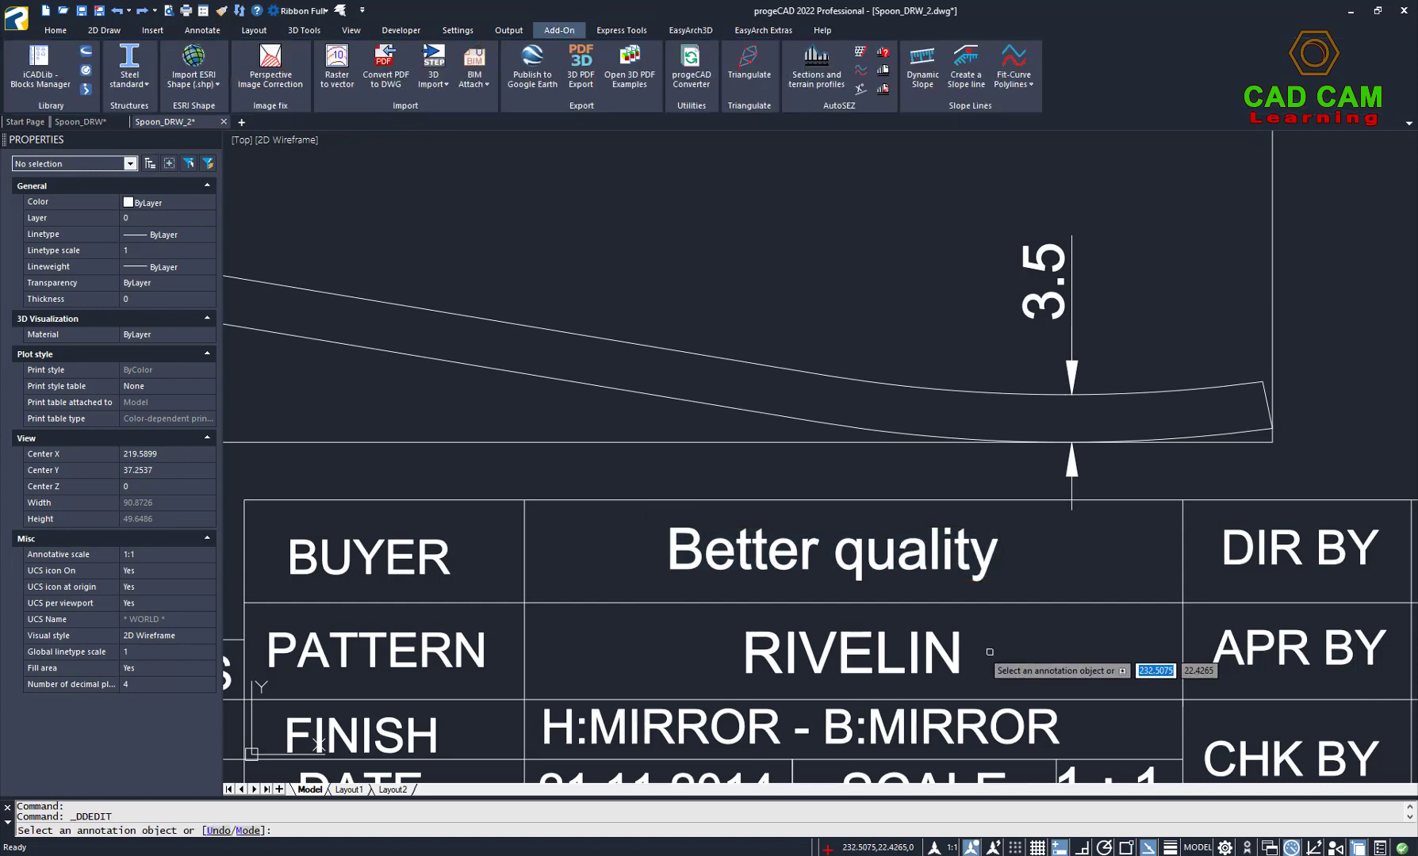
pyautogui.scroll(-5, 991, 655)
pyautogui.press('Escape')
pyautogui.scroll(-2, 1190, 722)
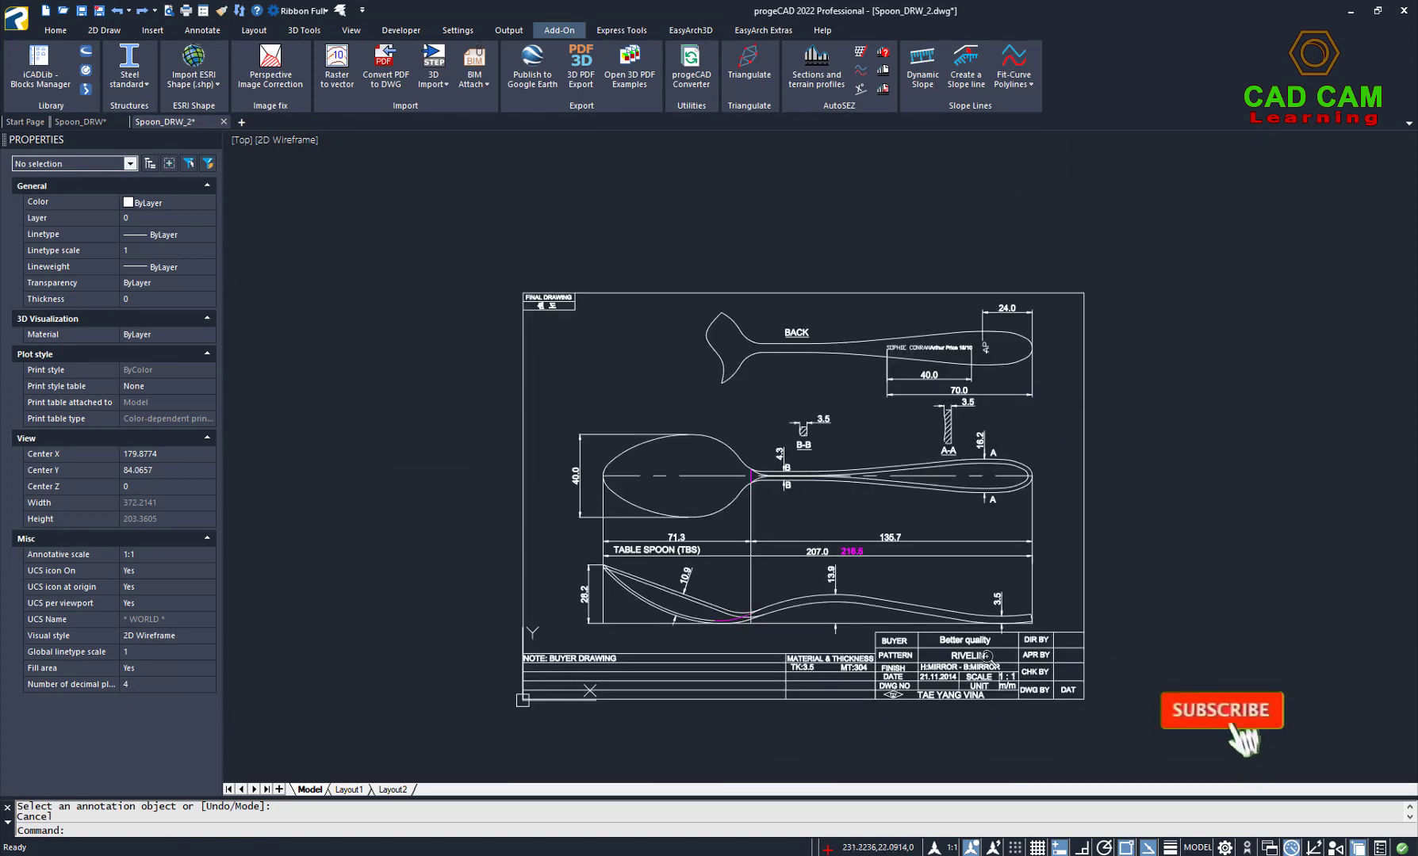
pyautogui.scroll(4, 843, 556)
pyautogui.click(873, 545)
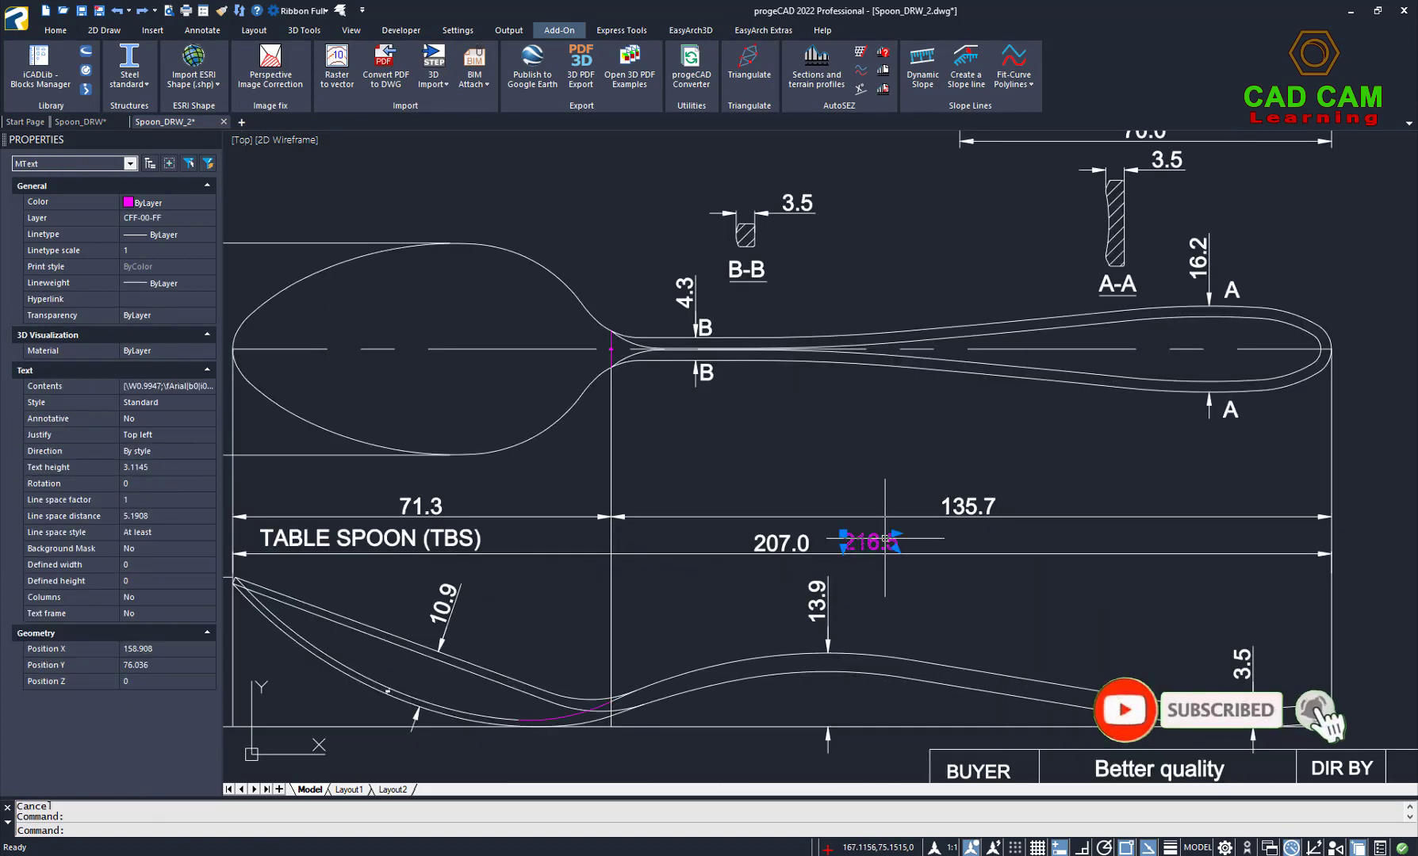
pyautogui.doubleClick(874, 547)
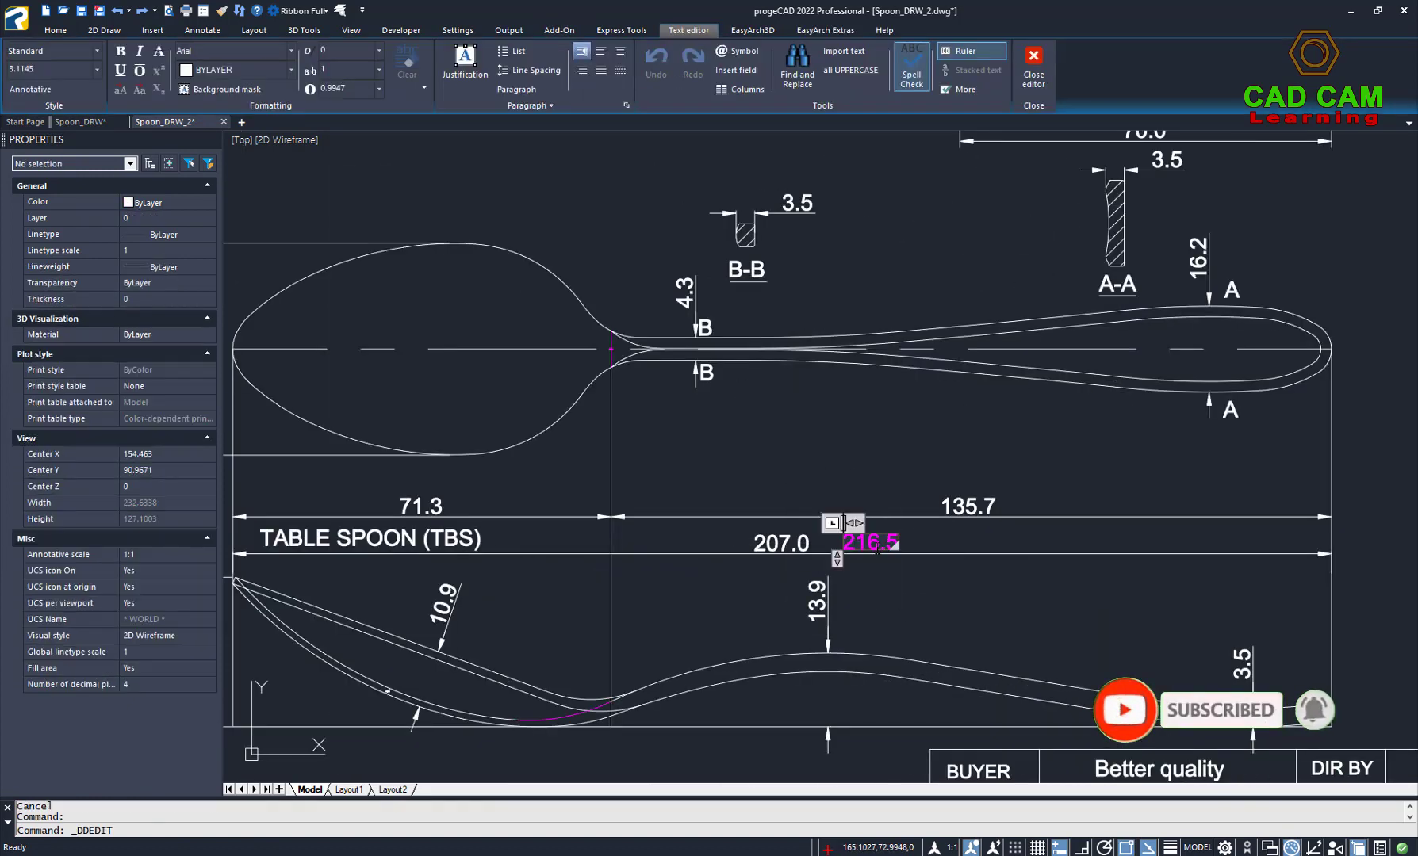
pyautogui.scroll(4, 879, 547)
pyautogui.click(649, 494)
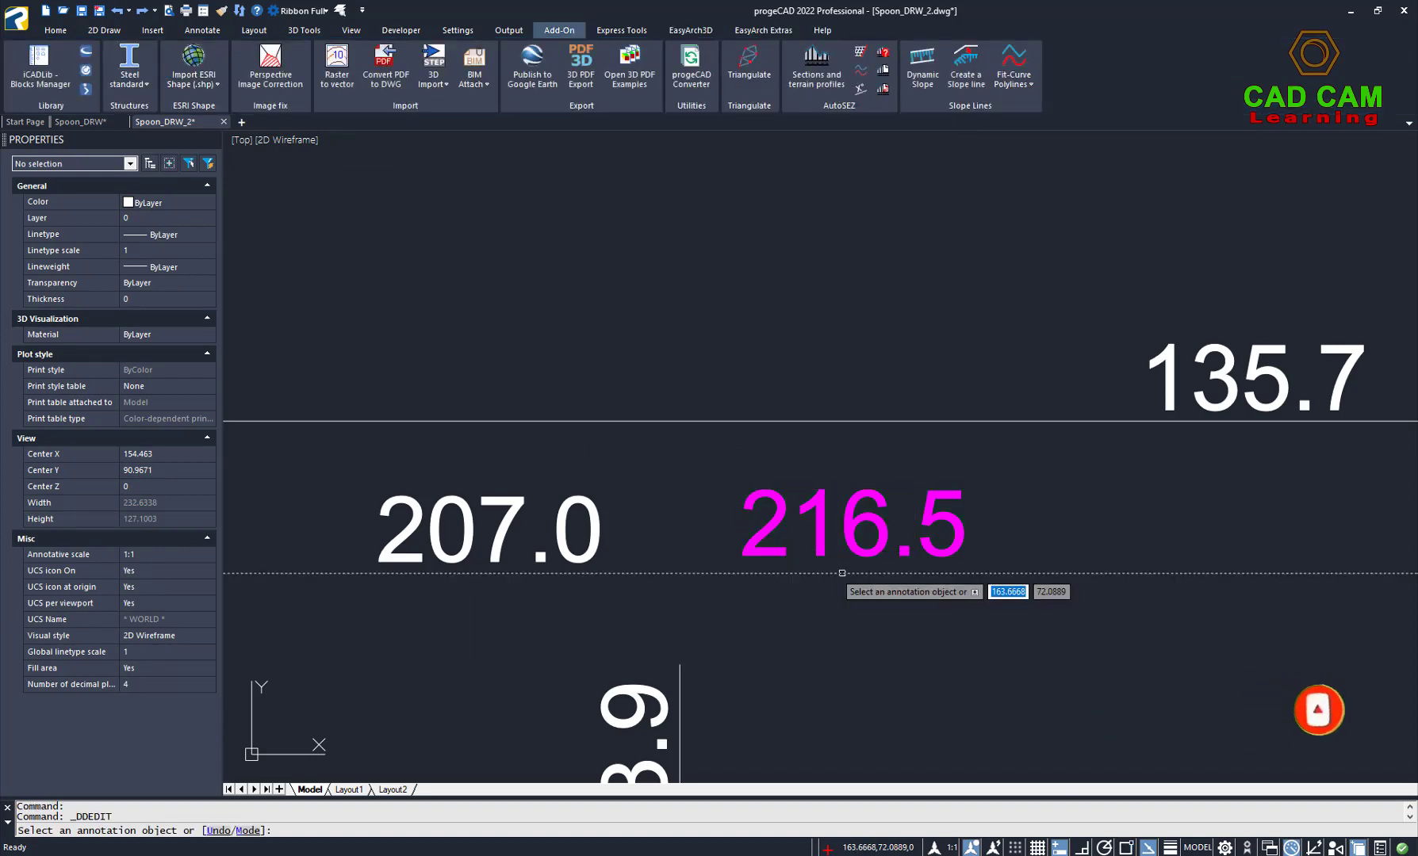
pyautogui.scroll(-5, 843, 574)
pyautogui.press('Escape')
pyautogui.scroll(4, 931, 444)
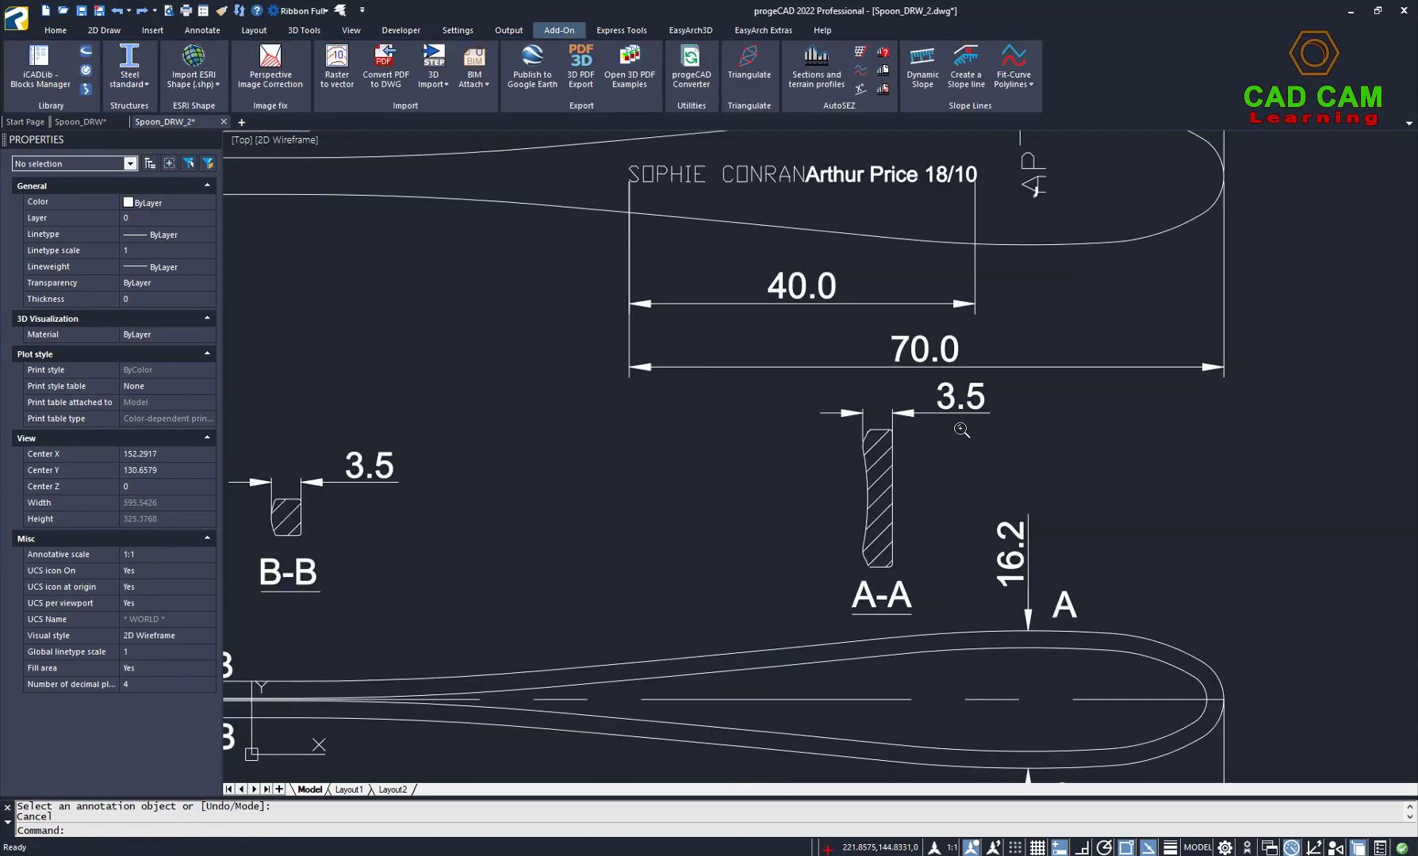
pyautogui.scroll(2, 929, 448)
pyautogui.scroll(-2, 928, 449)
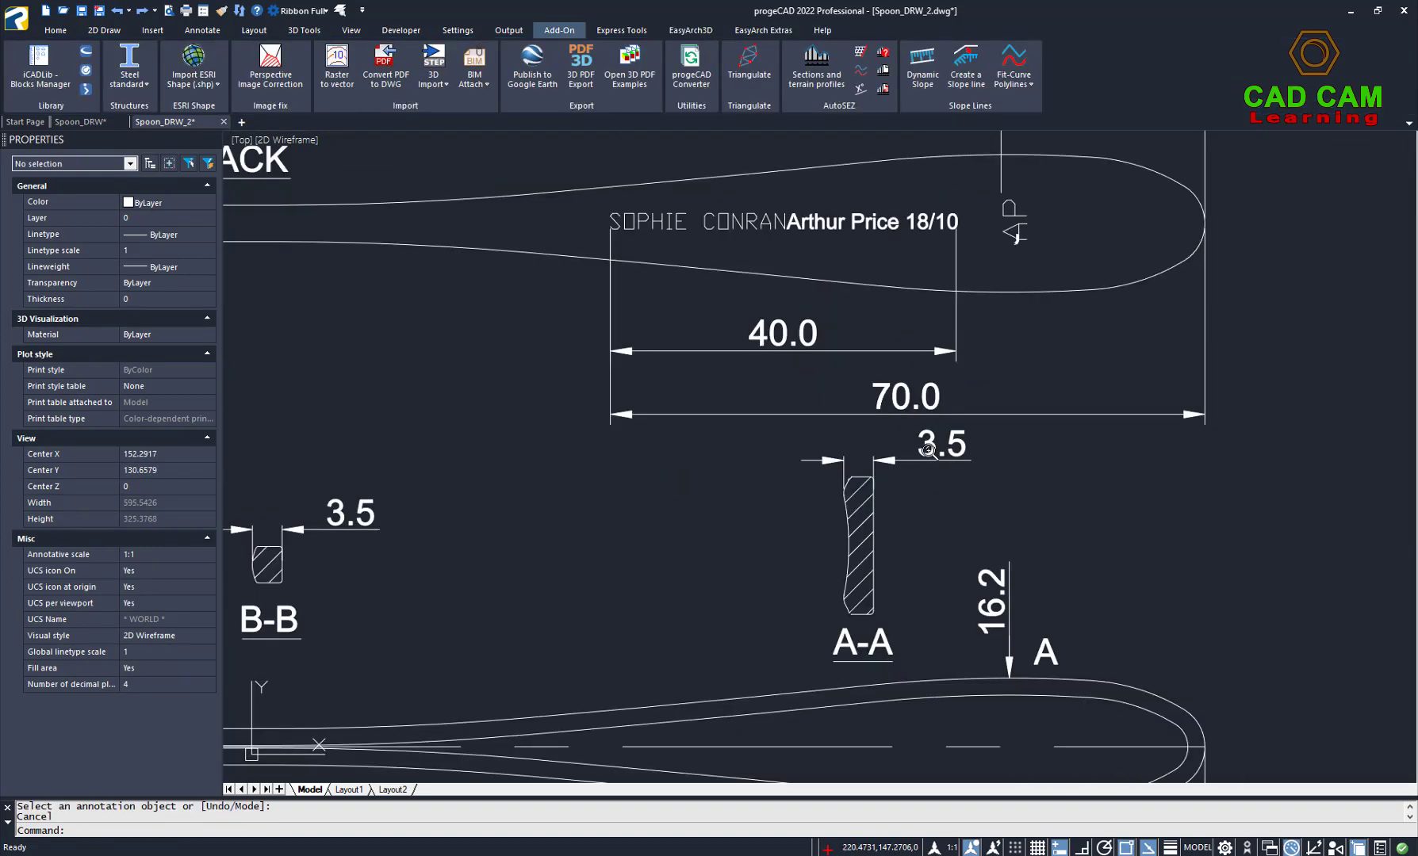
pyautogui.doubleClick(906, 402)
pyautogui.scroll(4, 908, 397)
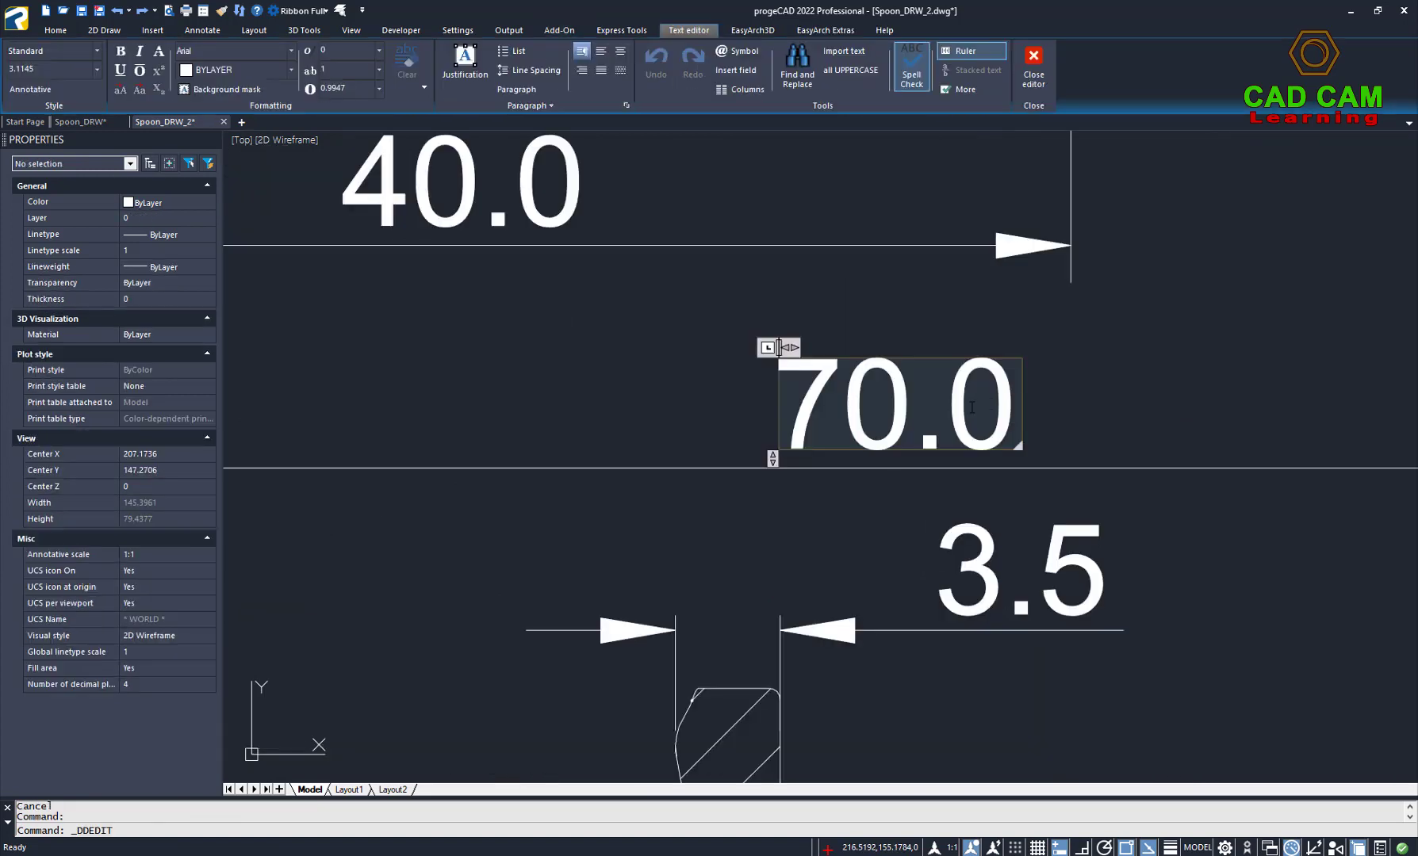
pyautogui.doubleClick(995, 399)
pyautogui.click(1063, 408)
pyautogui.press('Escape')
pyautogui.scroll(-6, 918, 394)
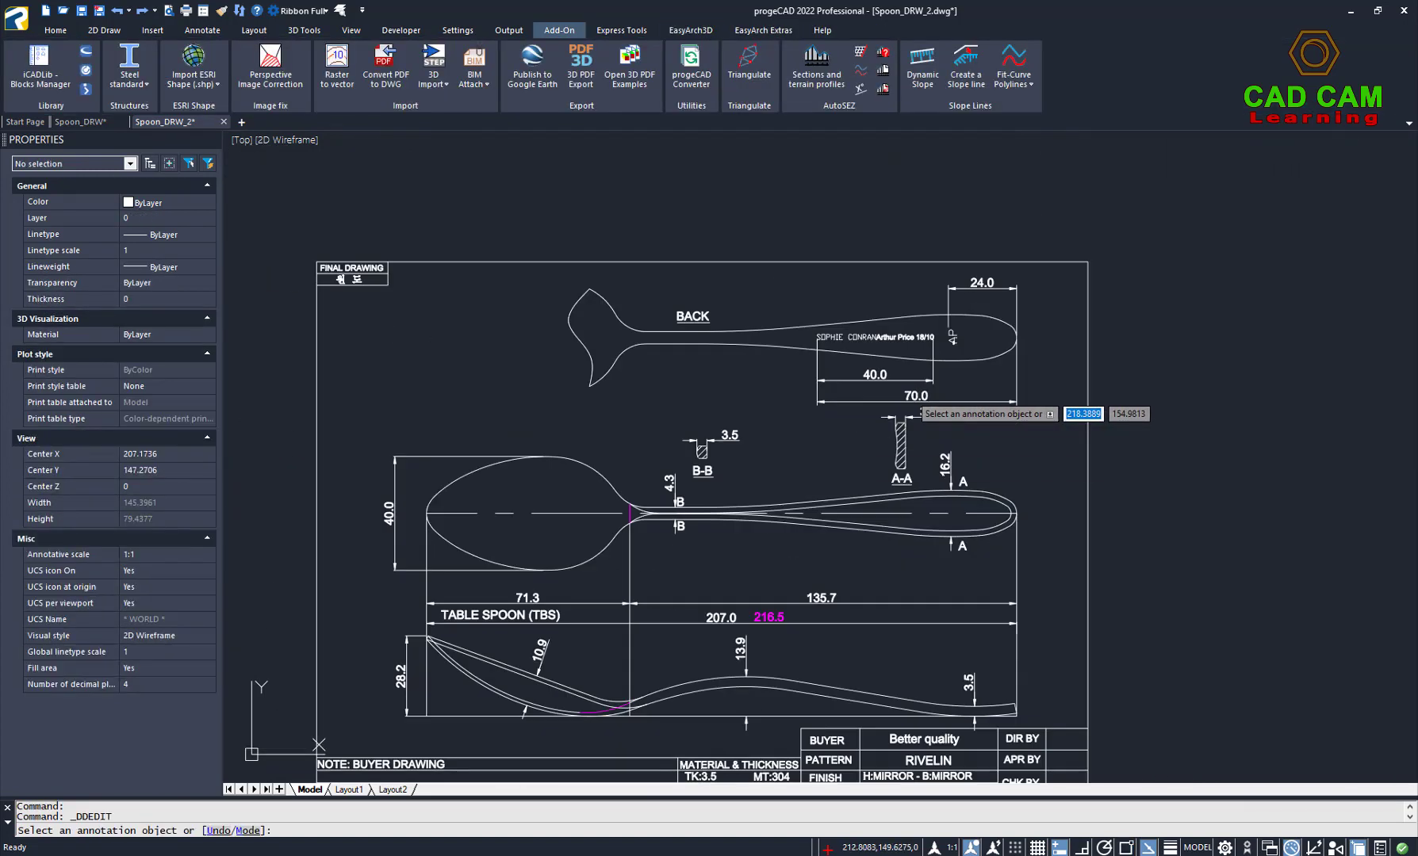
pyautogui.scroll(4, 866, 638)
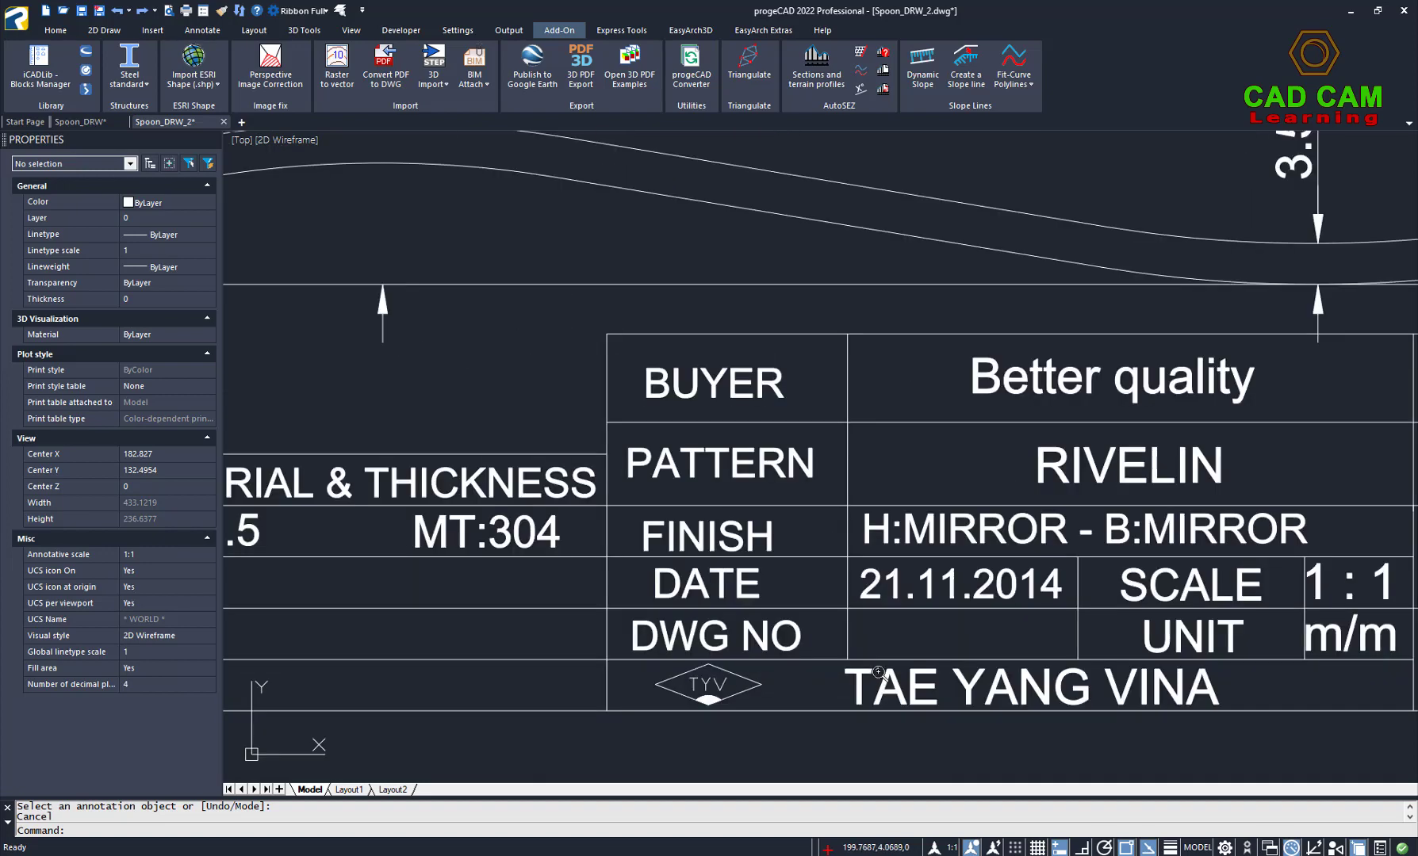
pyautogui.scroll(-4, 913, 653)
pyautogui.scroll(-2, 791, 576)
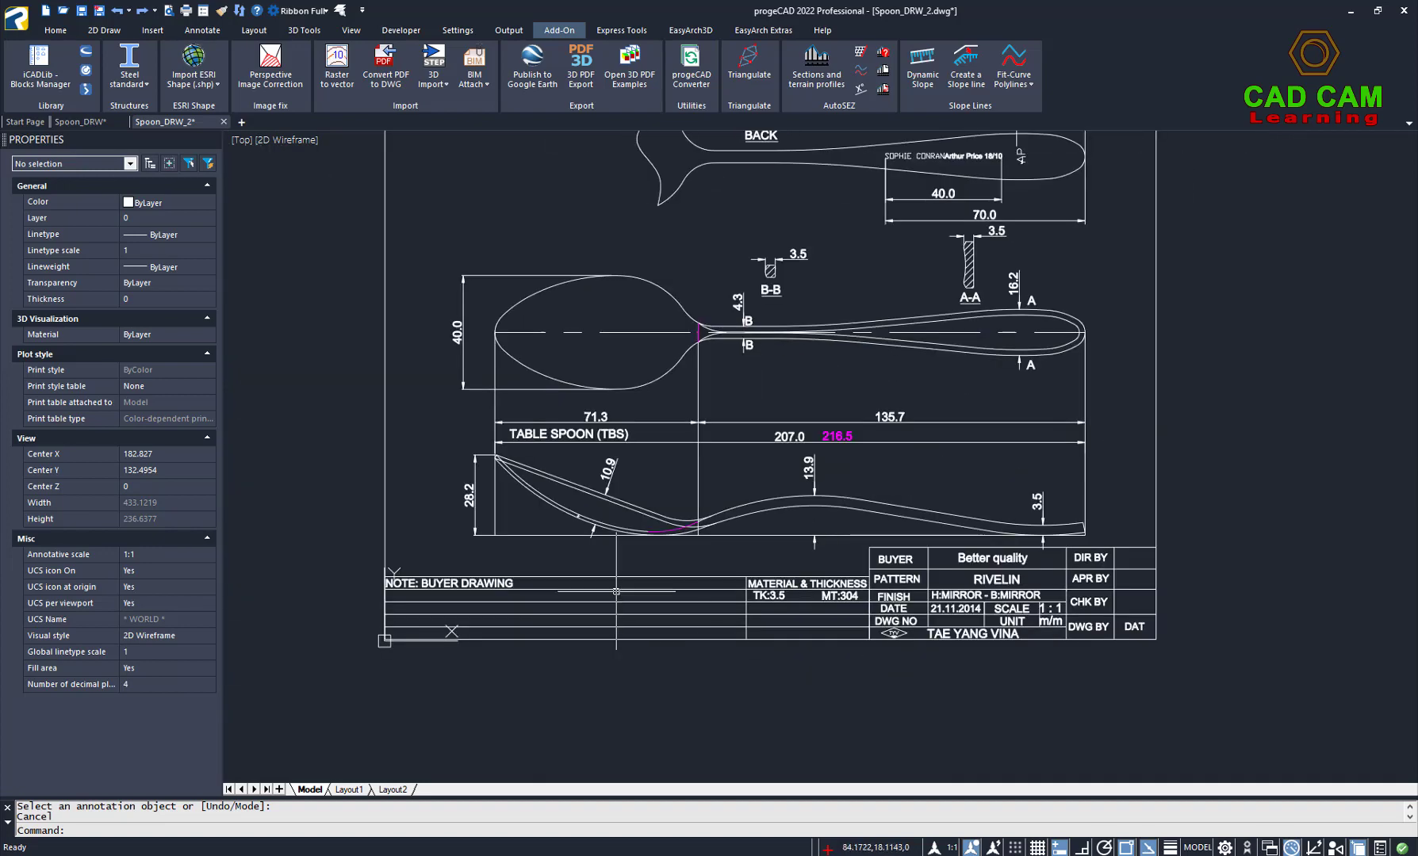
pyautogui.scroll(6, 402, 586)
# Replace the NOTE: BUYER DRAWING text with 'Convert PDF to DWG Better than online'.
pyautogui.doubleClick(608, 562)
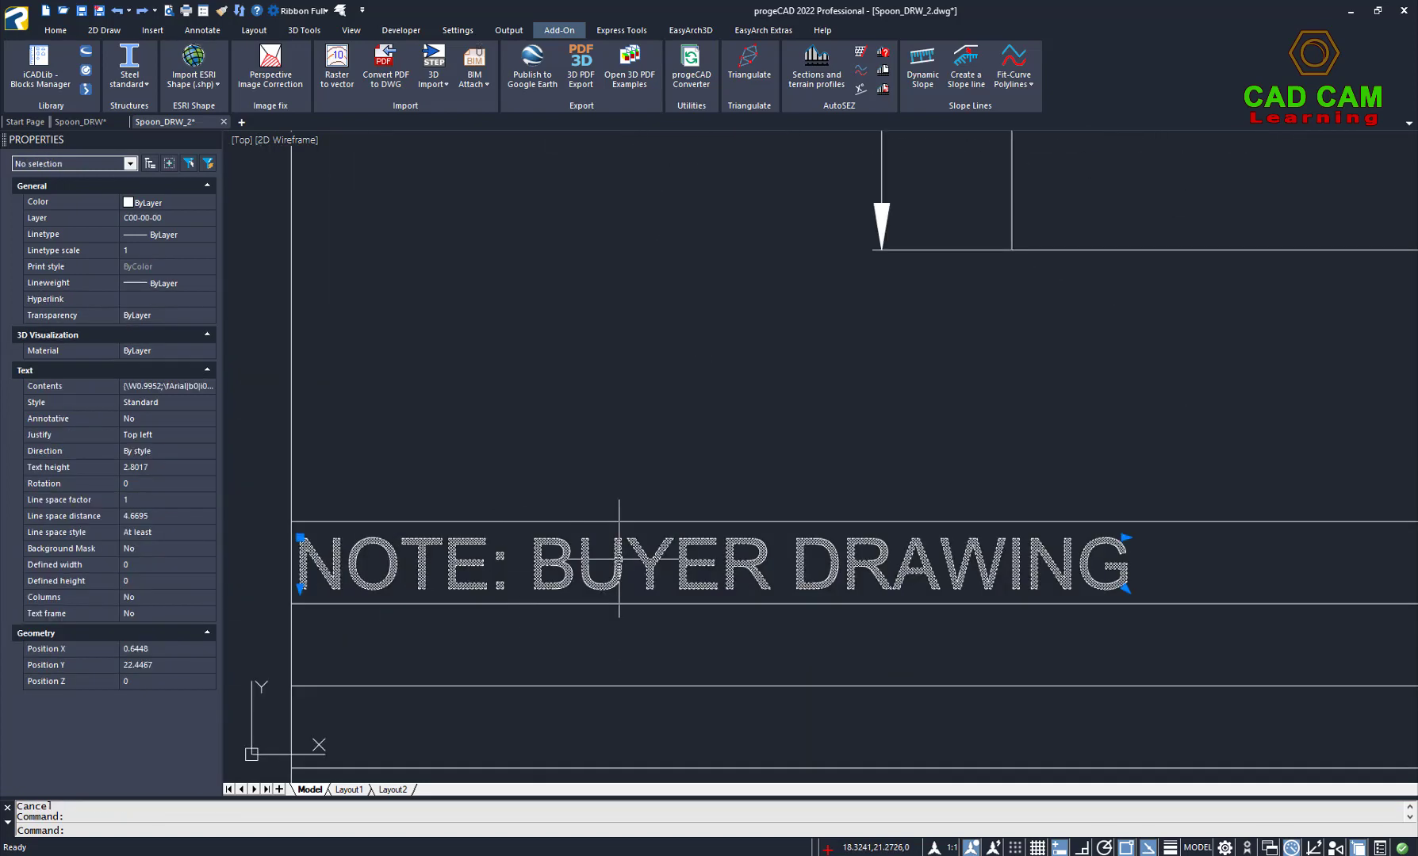
pyautogui.moveTo(1054, 546); pyautogui.dragTo(229, 476)
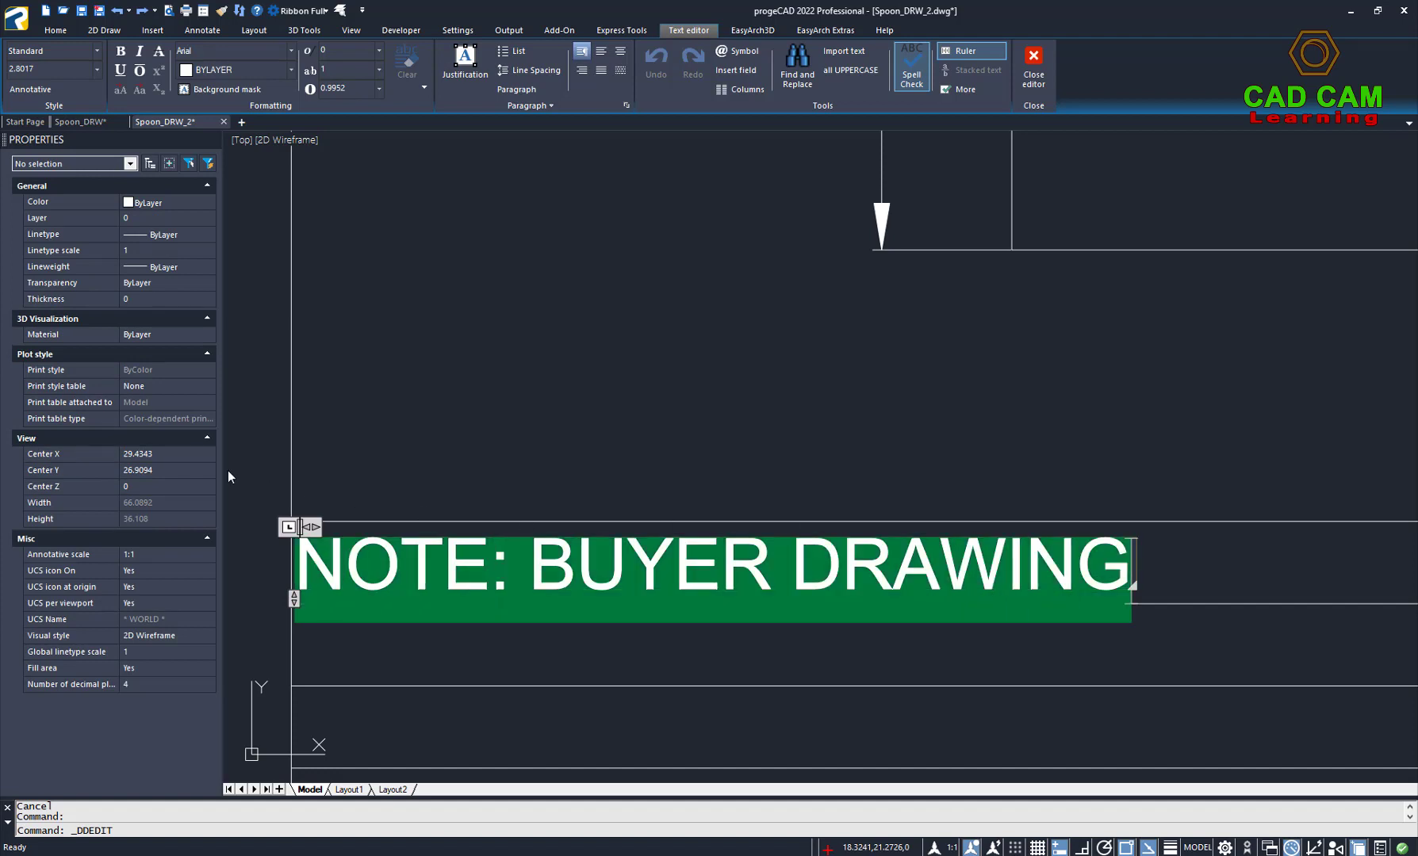
pyautogui.write('conver')
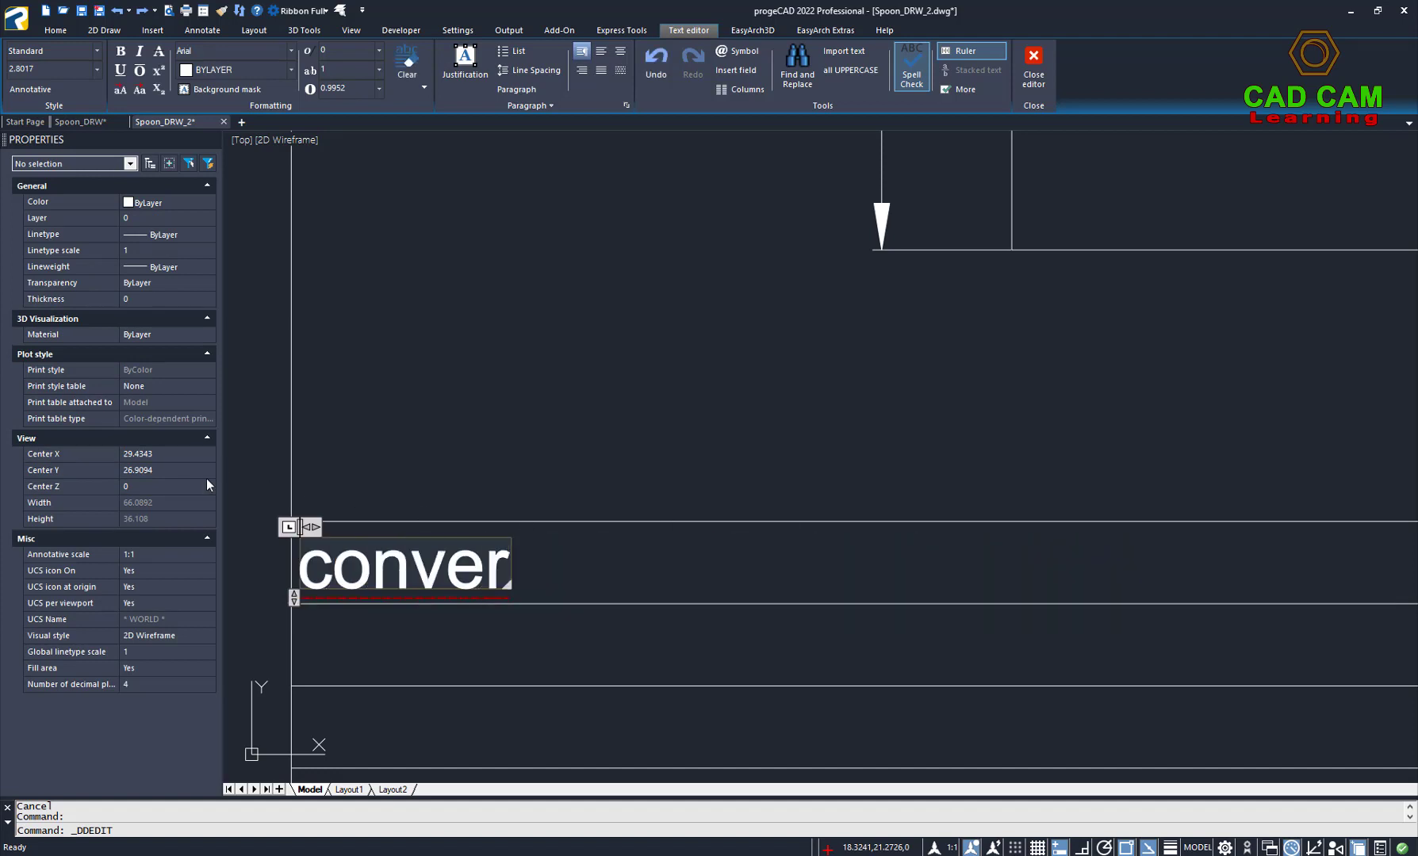
pyautogui.press('BackSpace')
pyautogui.press('BackSpace')
pyautogui.press('BackSpace')
pyautogui.write('Co')
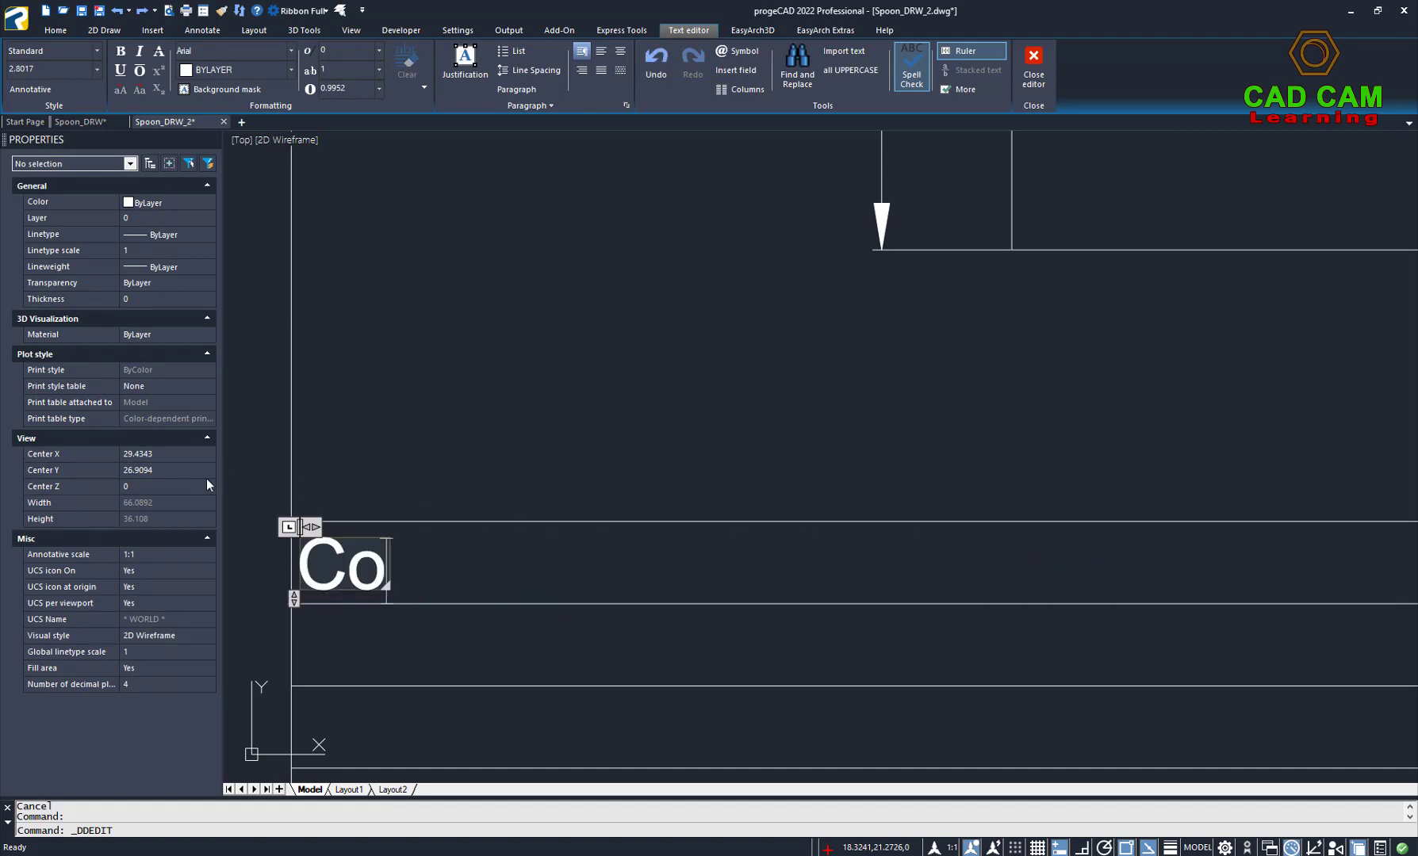
pyautogui.write('nvert')
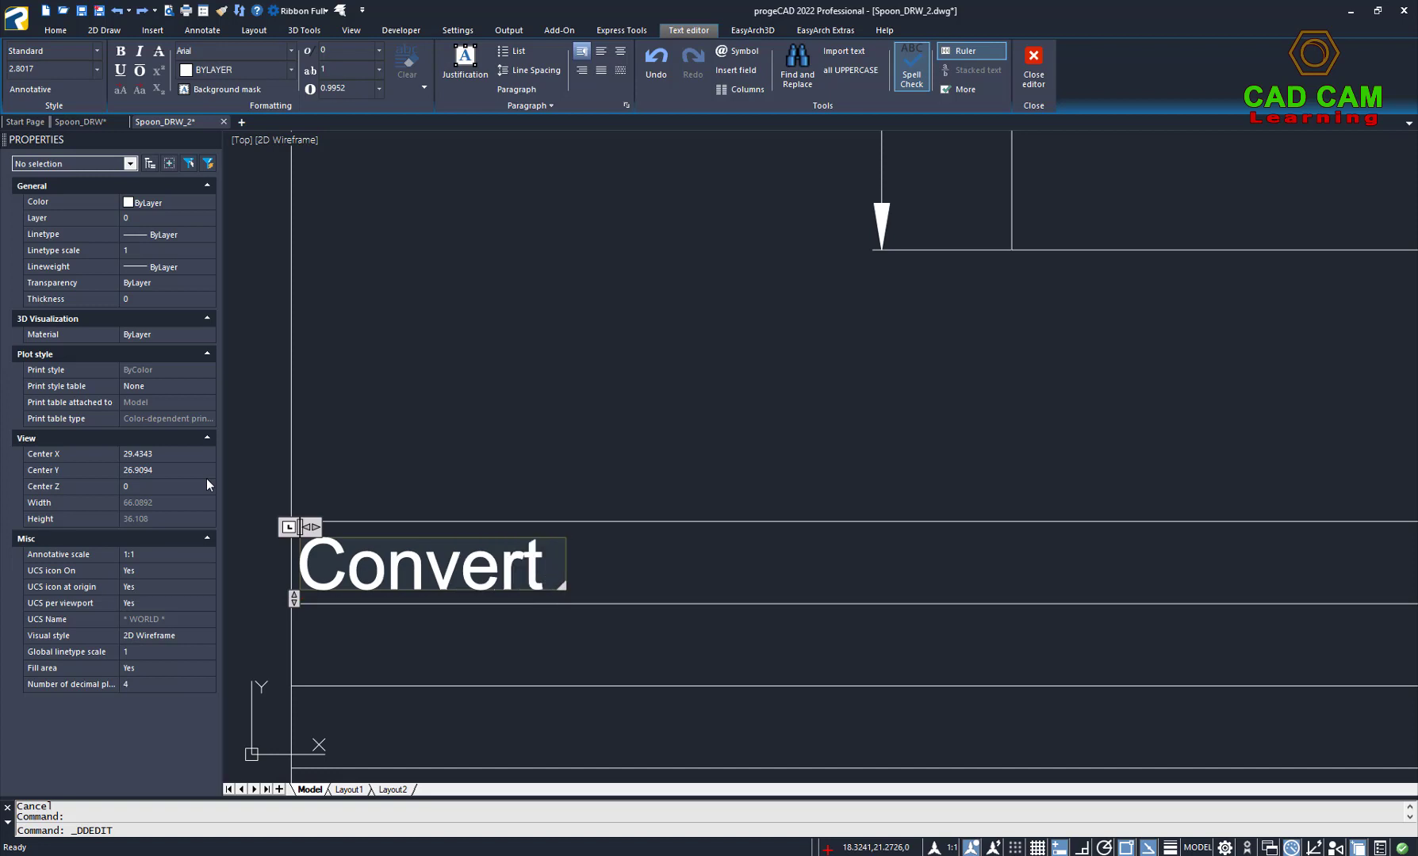
pyautogui.write(' PDF to D')
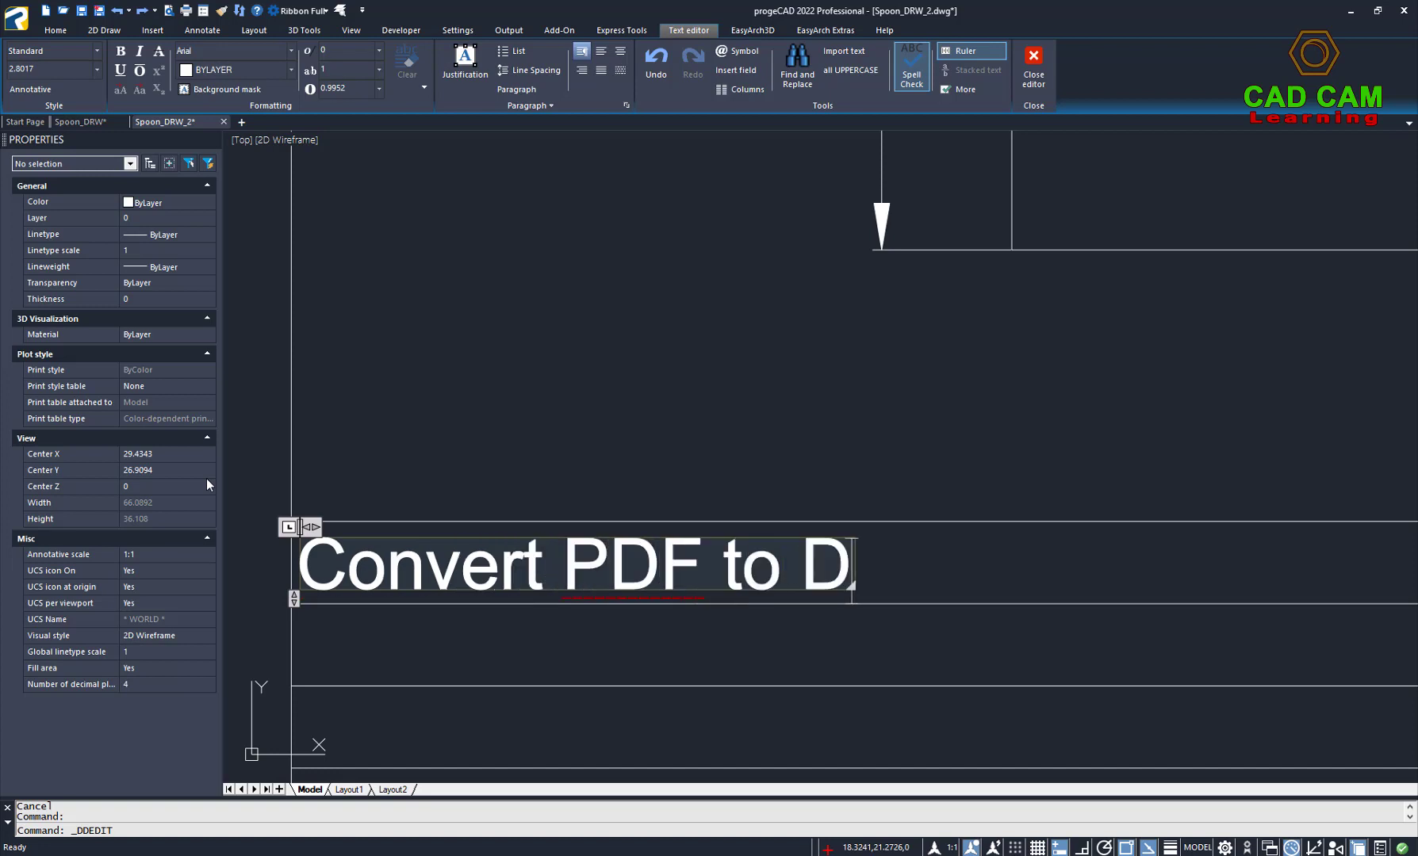
pyautogui.write('WG Bt')
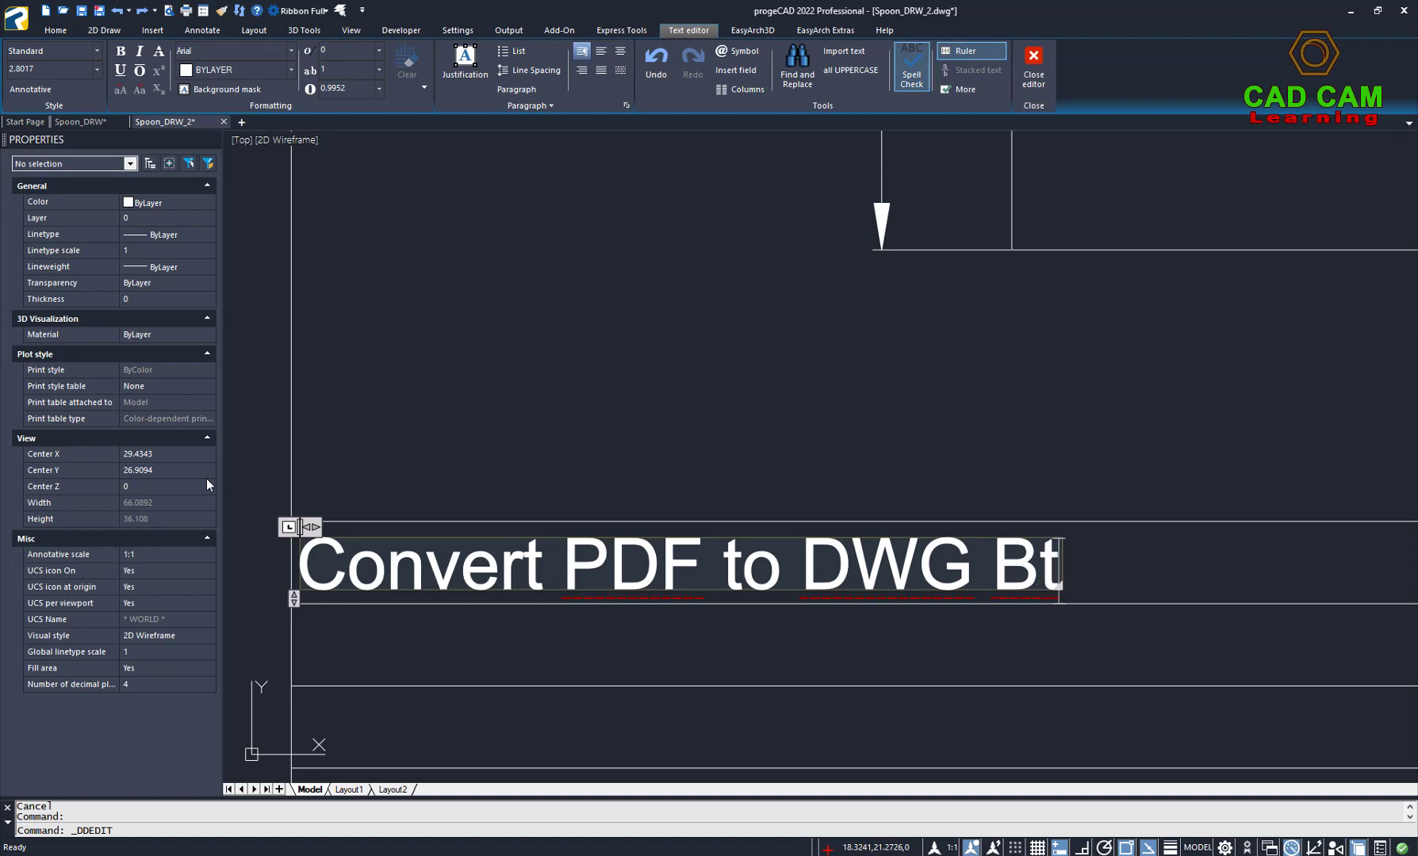
pyautogui.write('ter')
pyautogui.press('BackSpace')
pyautogui.press('BackSpace')
pyautogui.press('BackSpace')
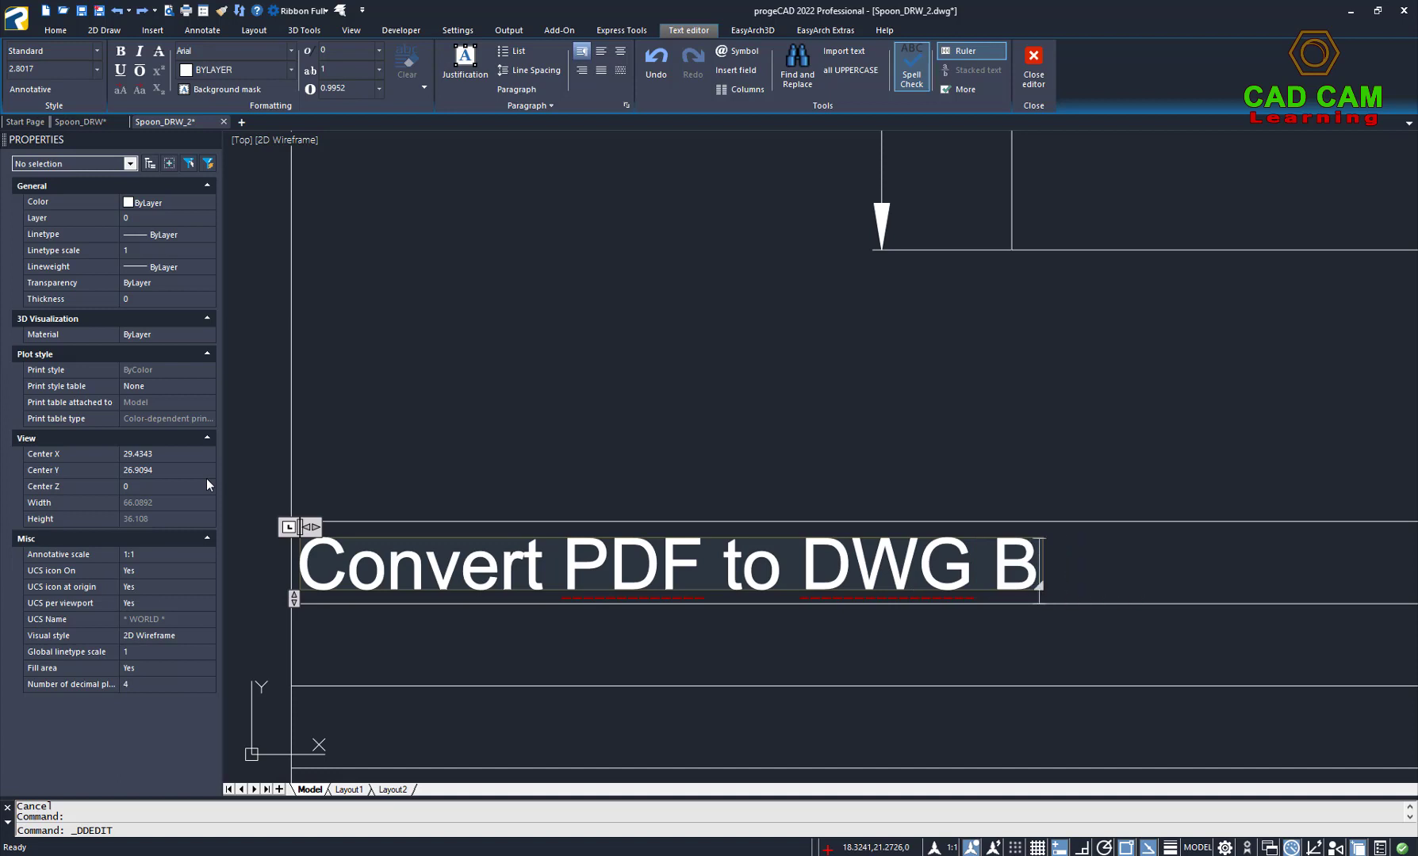
pyautogui.write('etter tan')
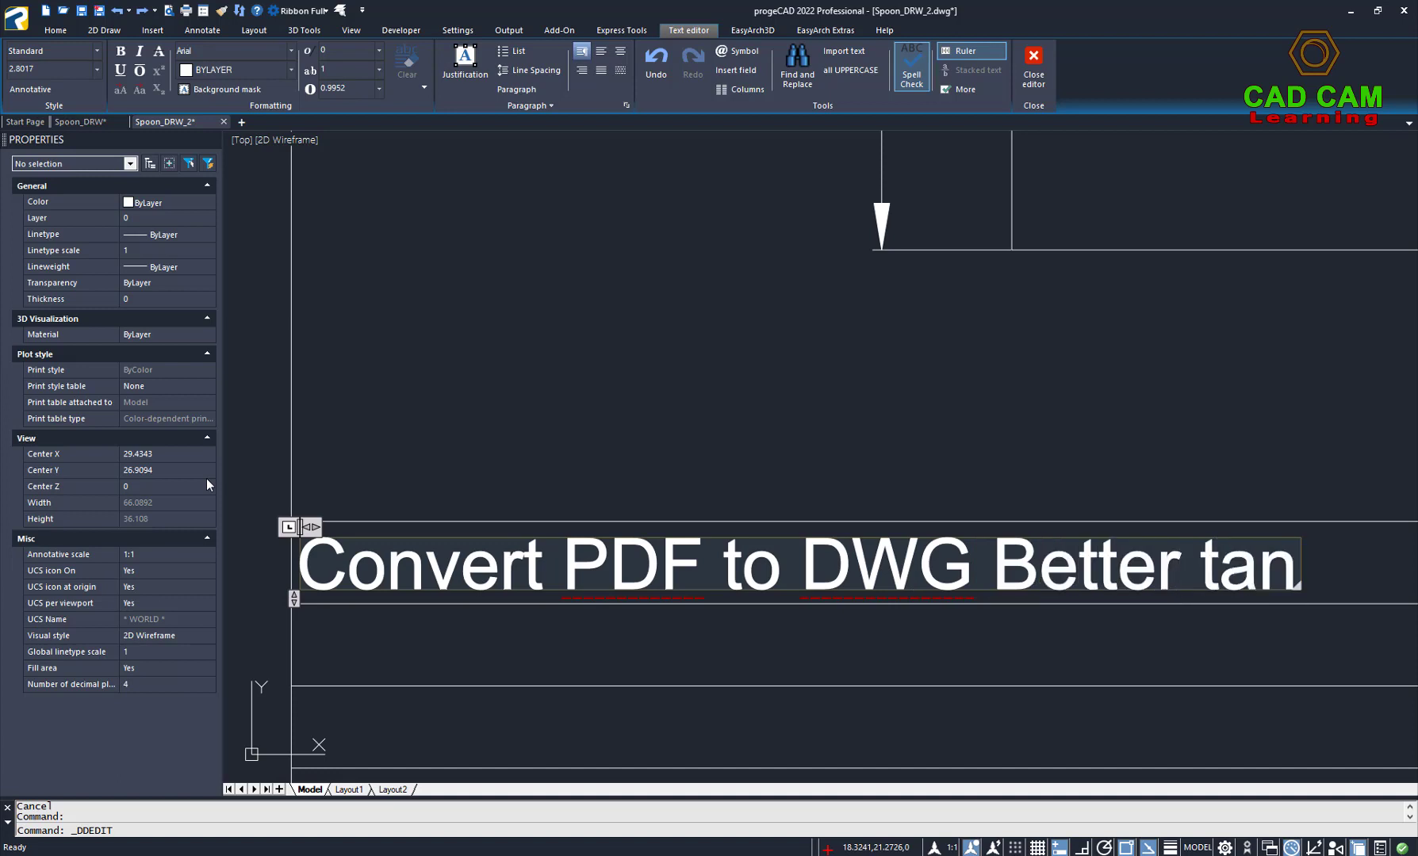
pyautogui.press('BackSpace')
pyautogui.press('BackSpace')
pyautogui.write('han or')
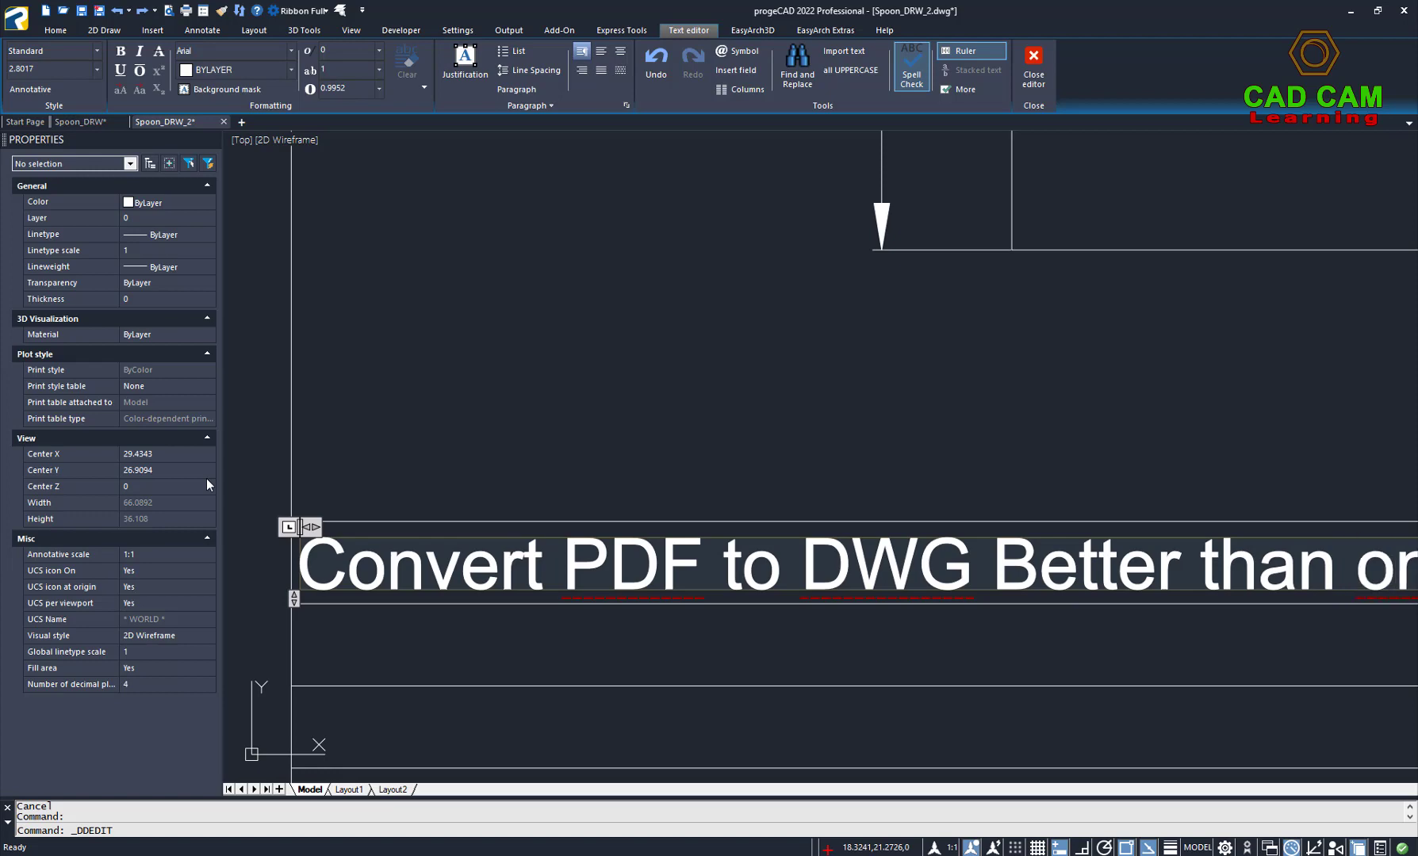
# Commit the new note text and review the updated title block.
pyautogui.scroll(-2, 230, 476)
pyautogui.scroll(-1, 429, 528)
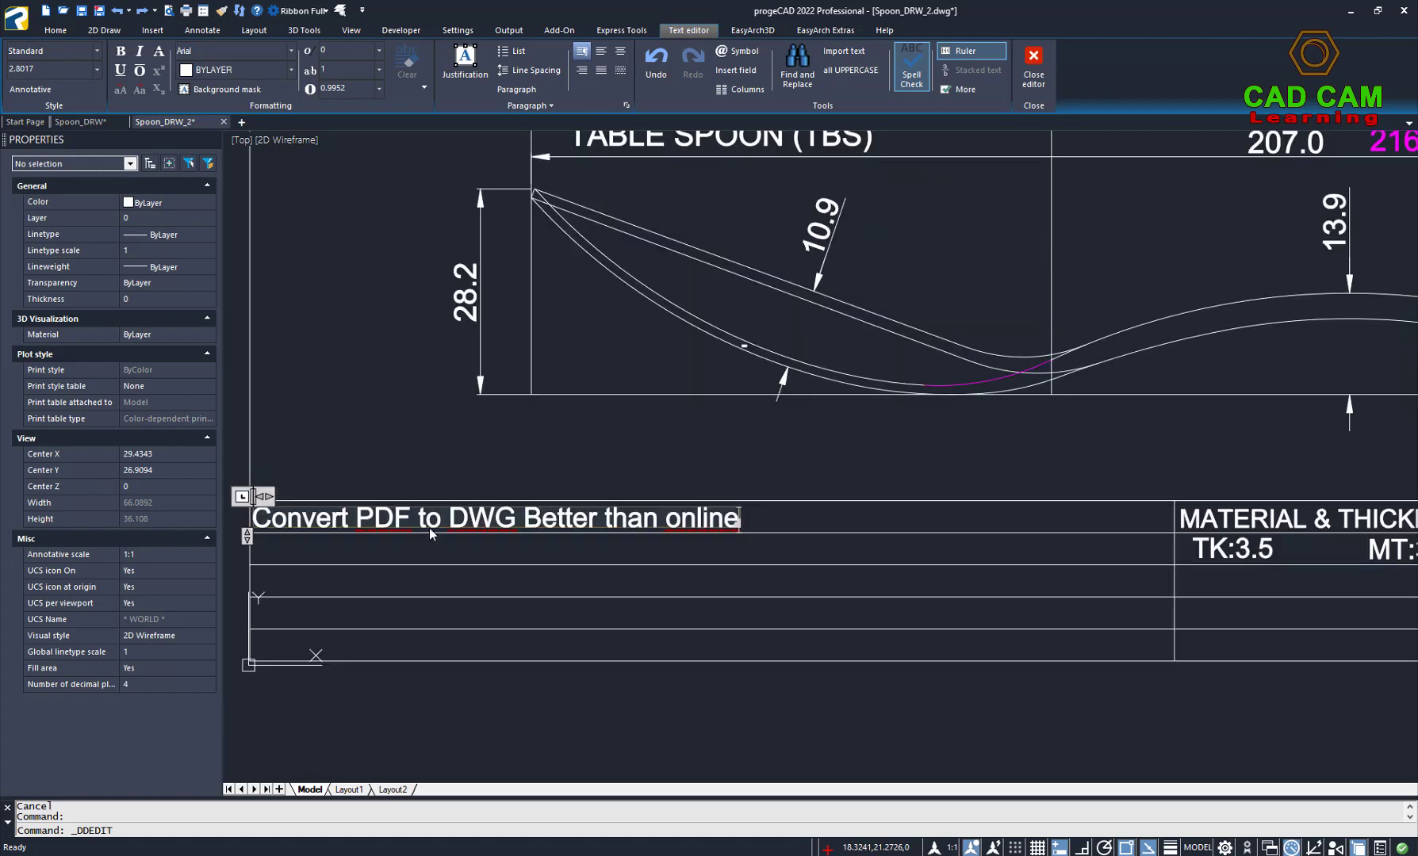
pyautogui.scroll(1, 814, 425)
pyautogui.click(814, 425)
pyautogui.scroll(-2, 983, 444)
pyautogui.scroll(-2, 978, 449)
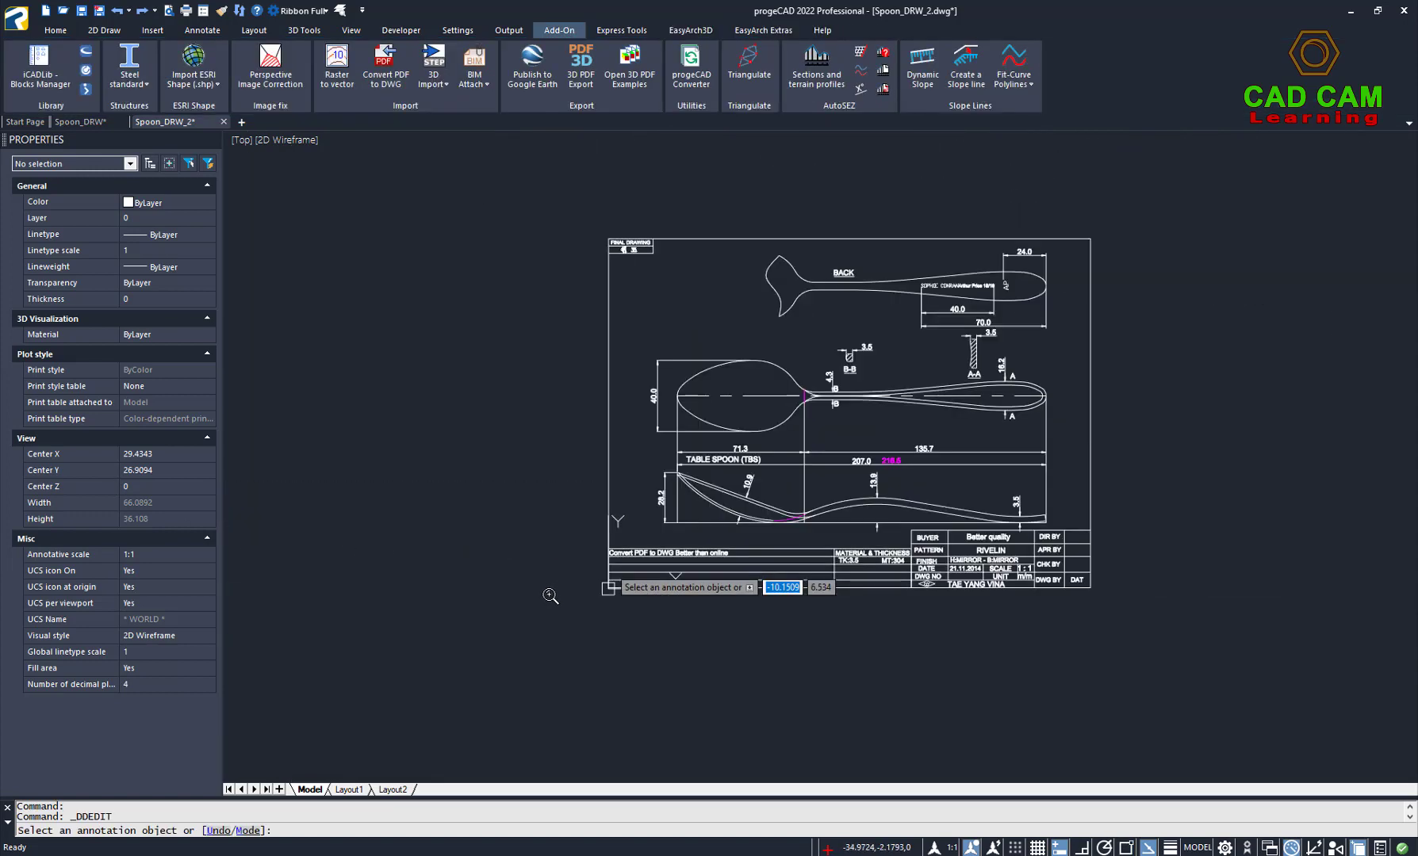
pyautogui.scroll(3, 978, 450)
pyautogui.scroll(-2, 1026, 402)
pyautogui.press('Escape')
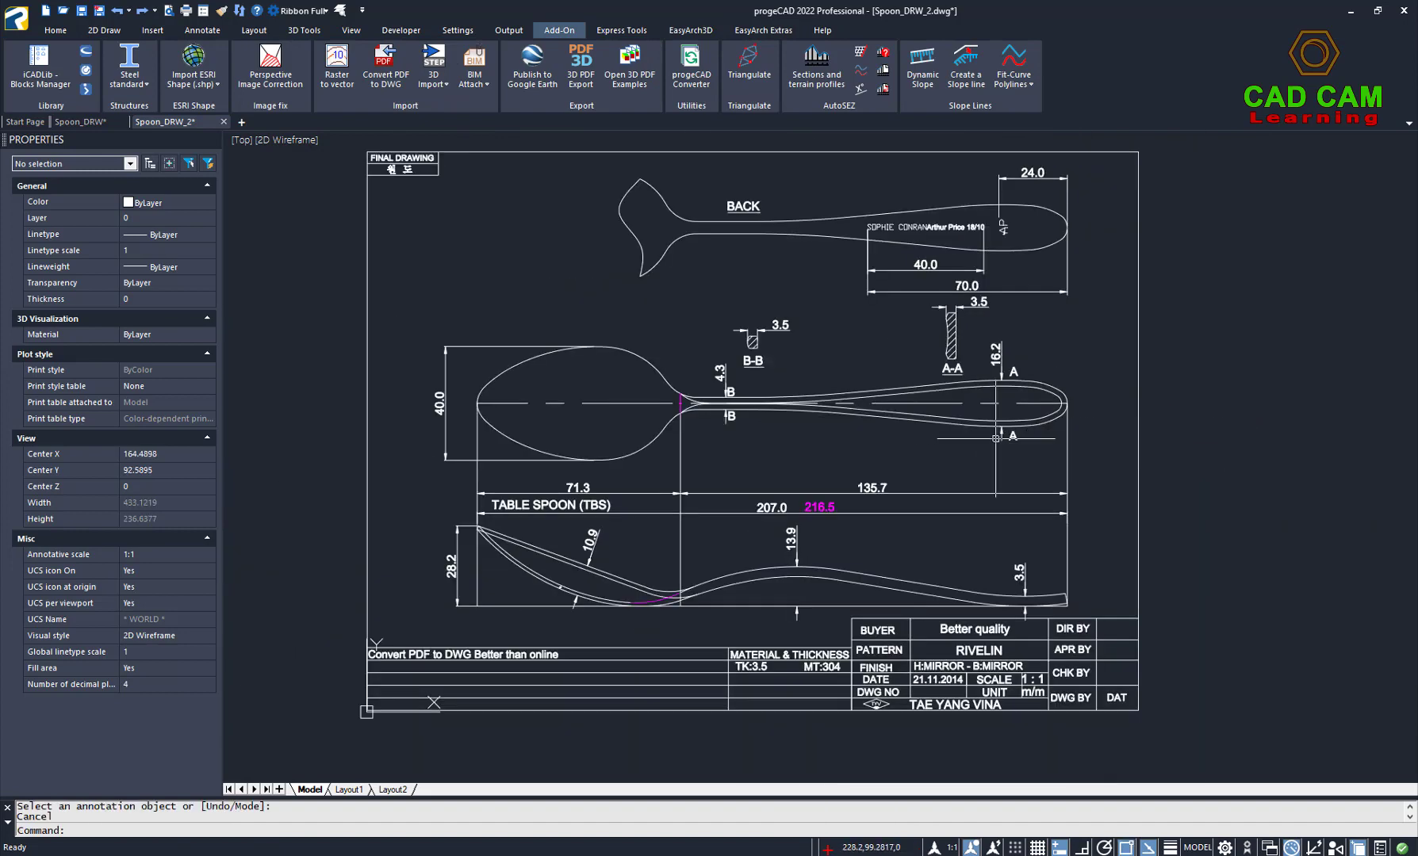